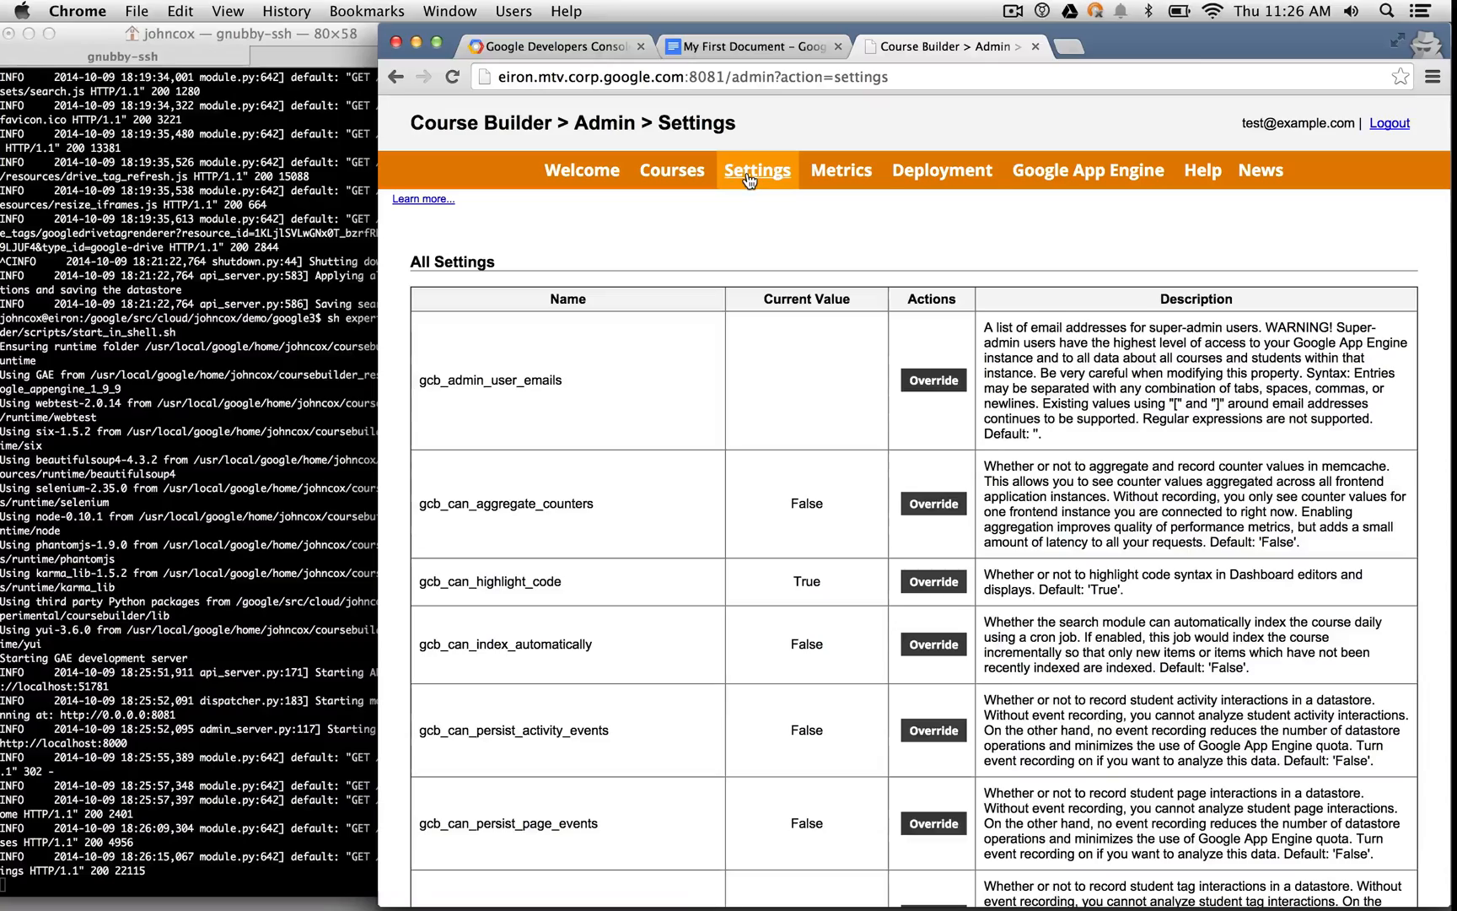
- Open an override for the gcb_courses_can_use_google_apis setting
scroll(886, 343, "down", 2)
scroll(887, 344, "down", 5)
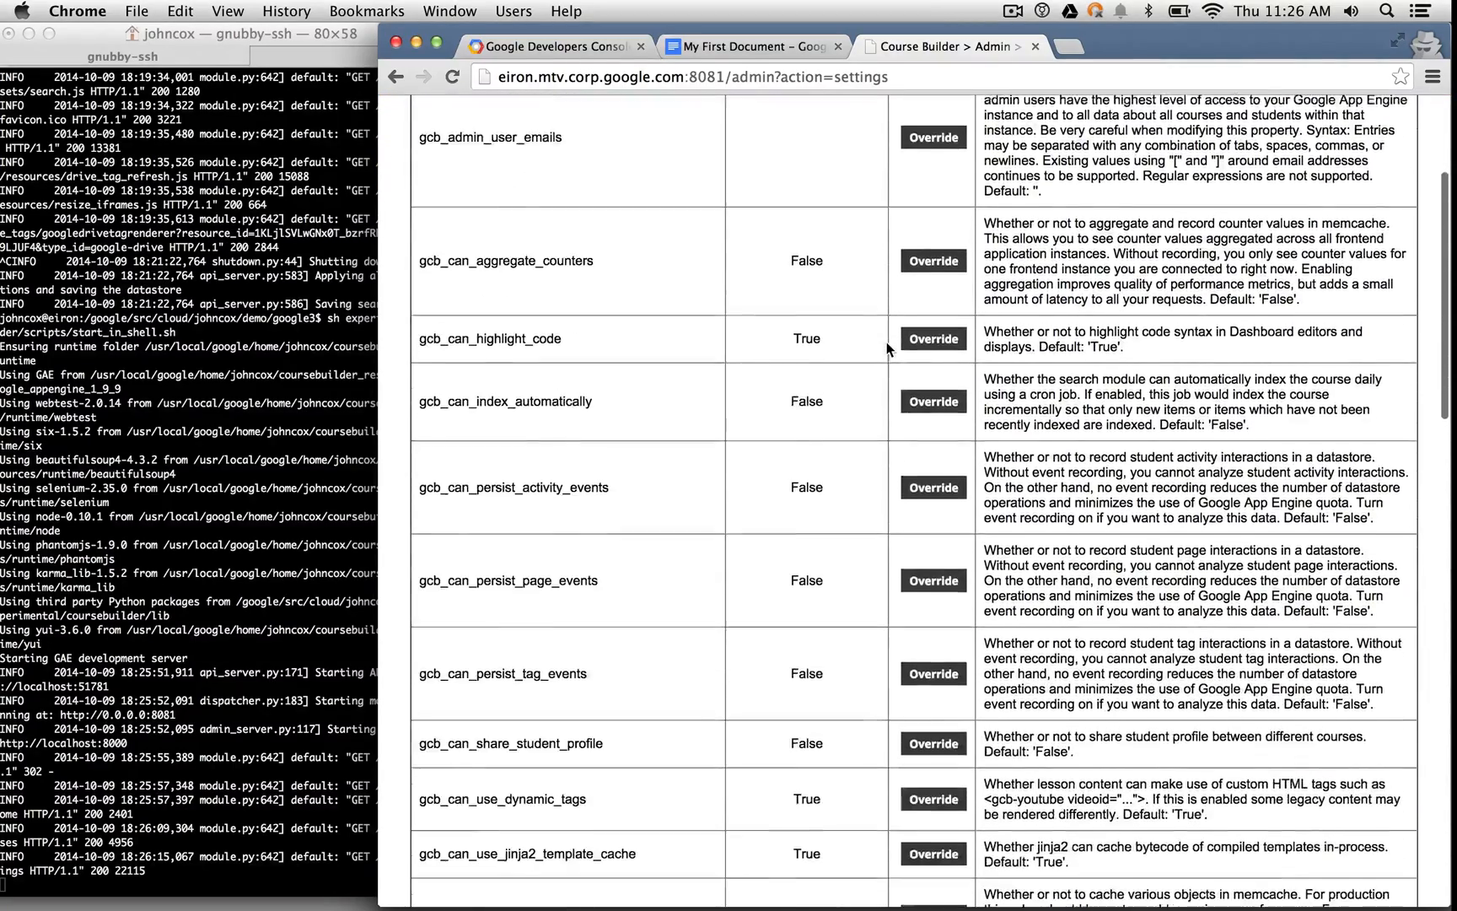
scroll(888, 342, "down", 6)
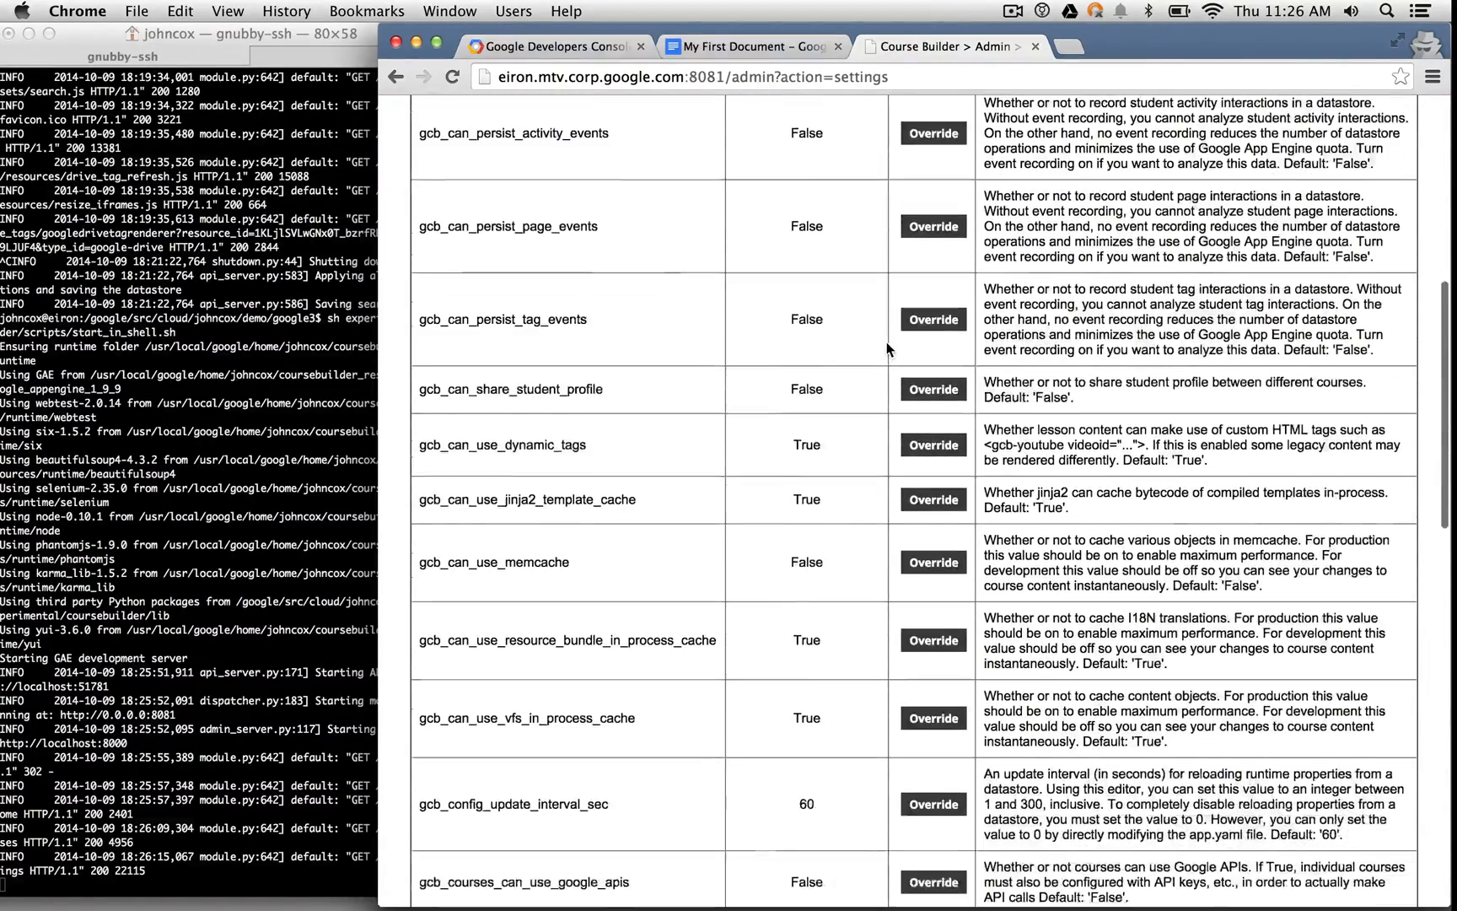
double_click(559, 614)
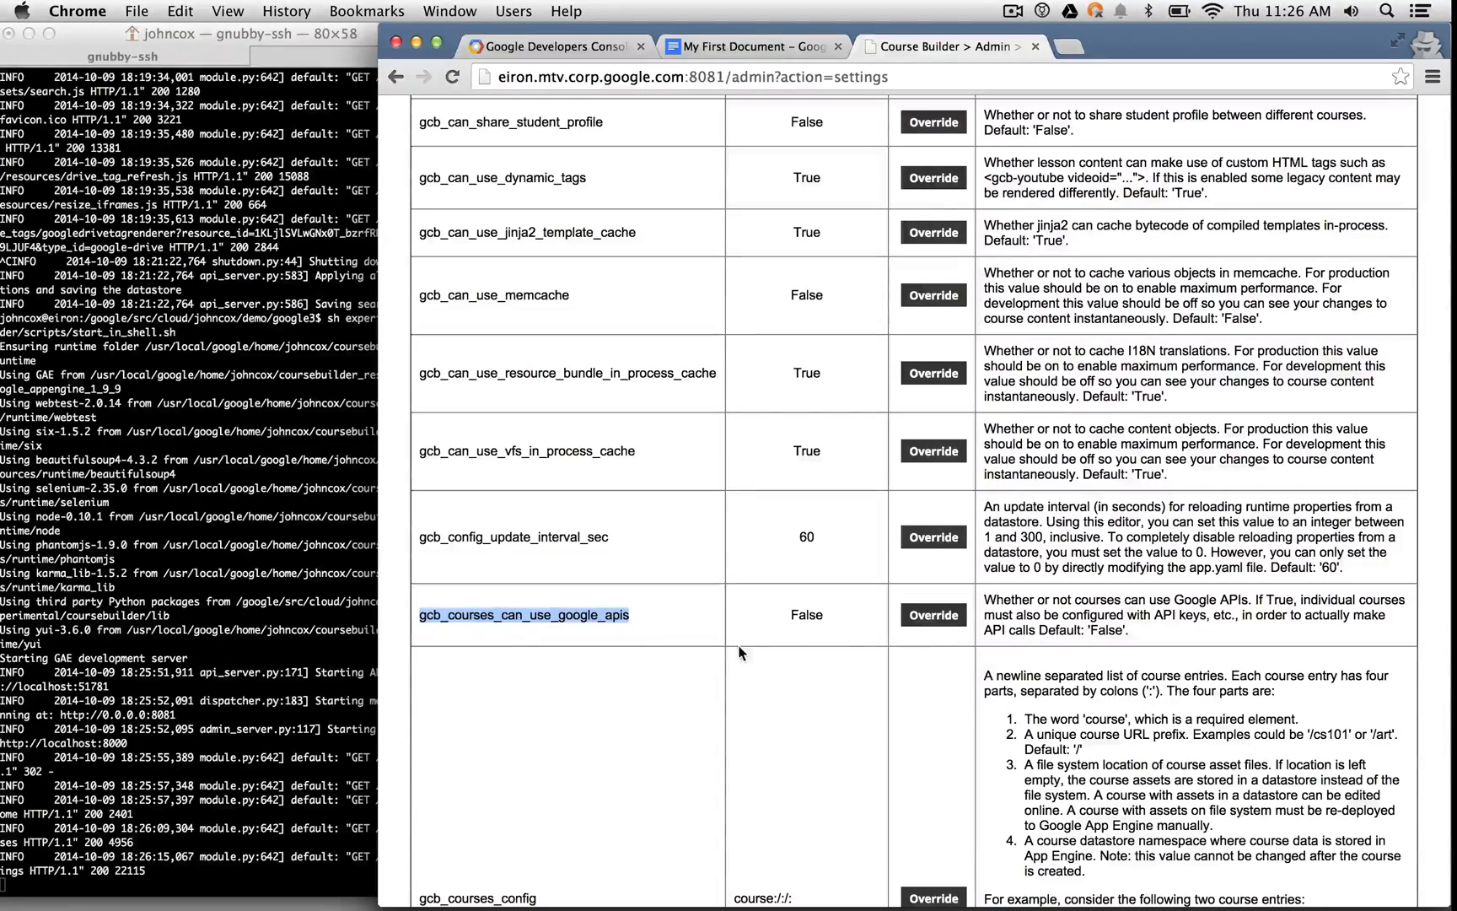
left_click(928, 624)
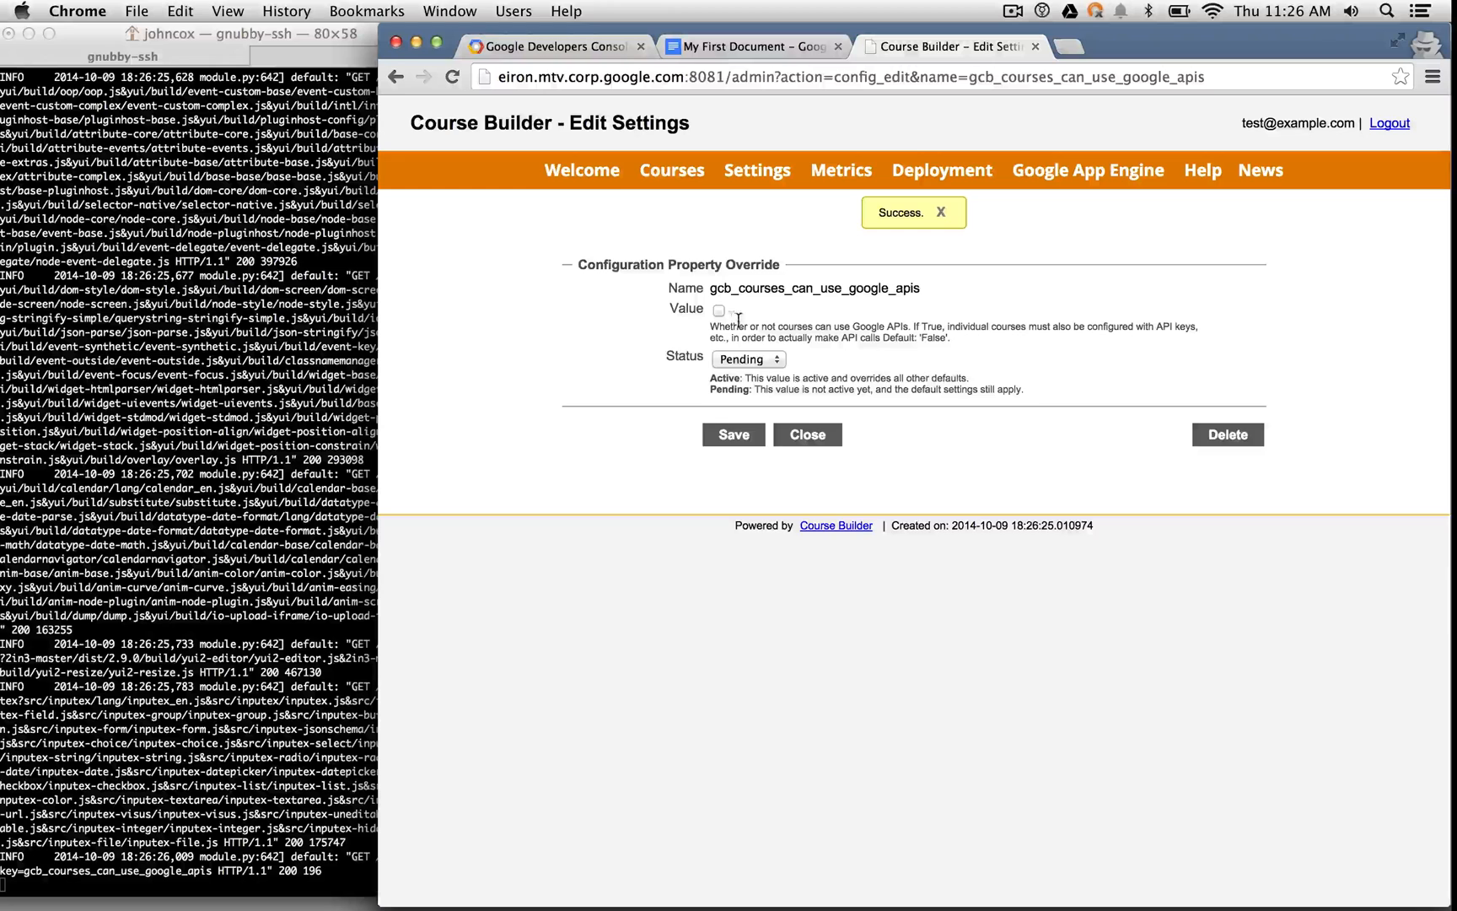
- Enable the override's value, set its status to Active, and save the configuration property
left_click(719, 311)
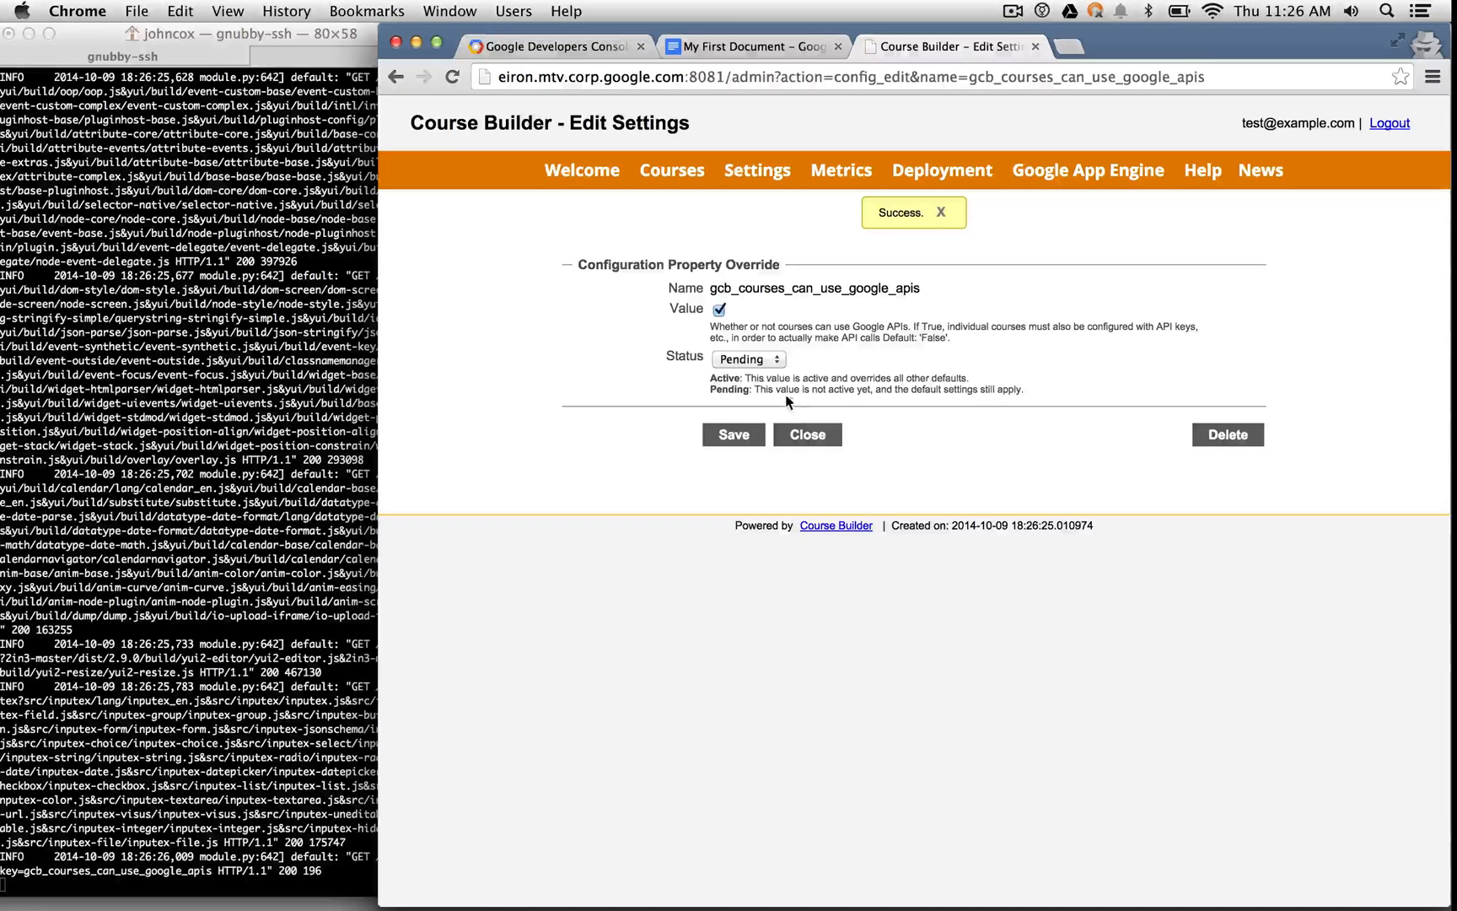
left_click(746, 359)
left_click(754, 378)
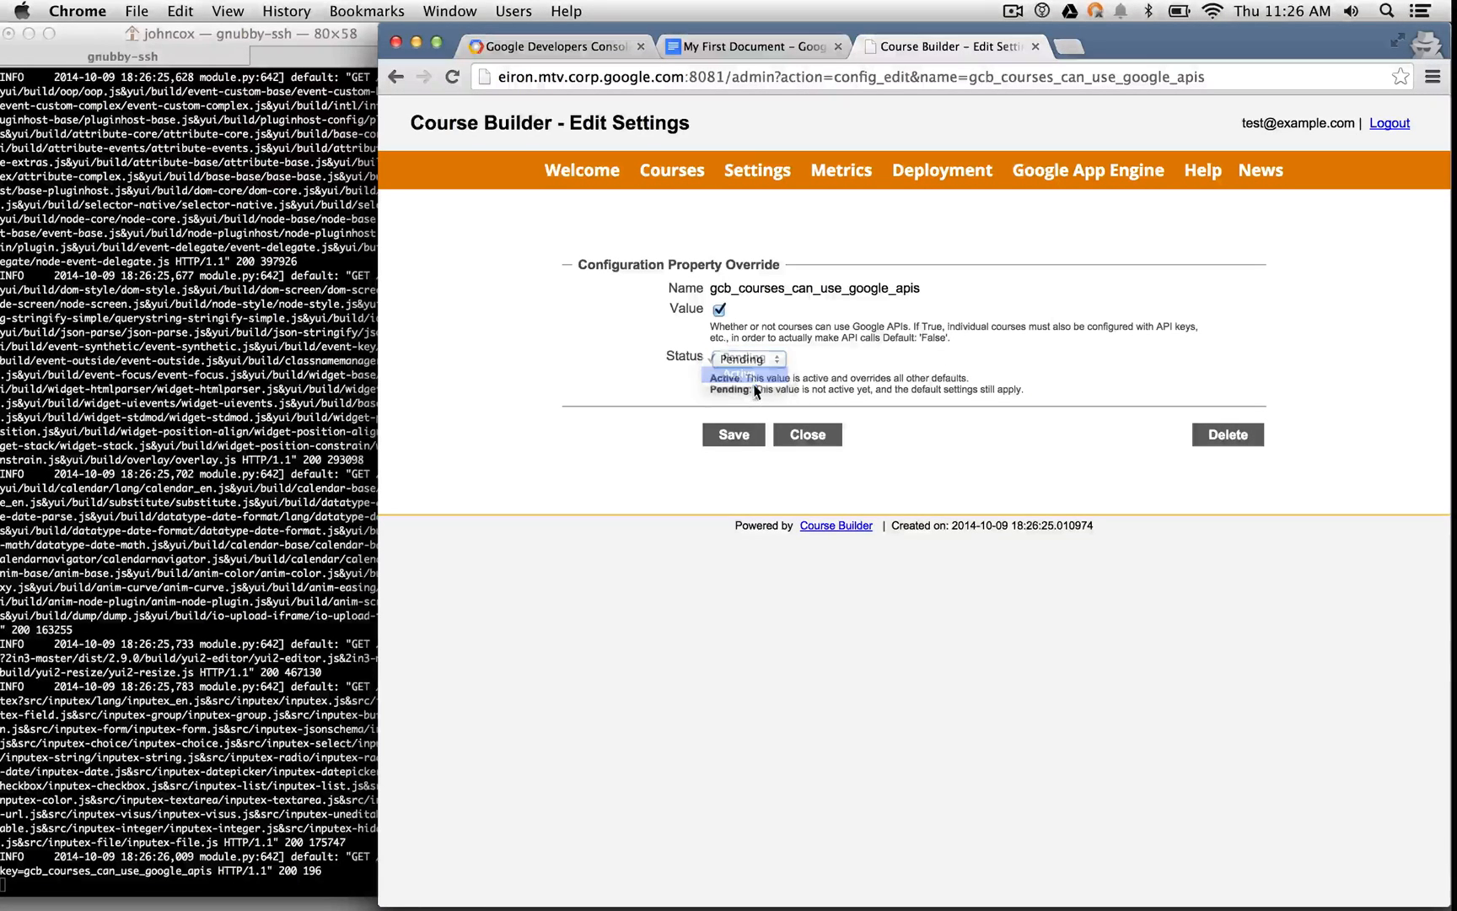
left_click(734, 436)
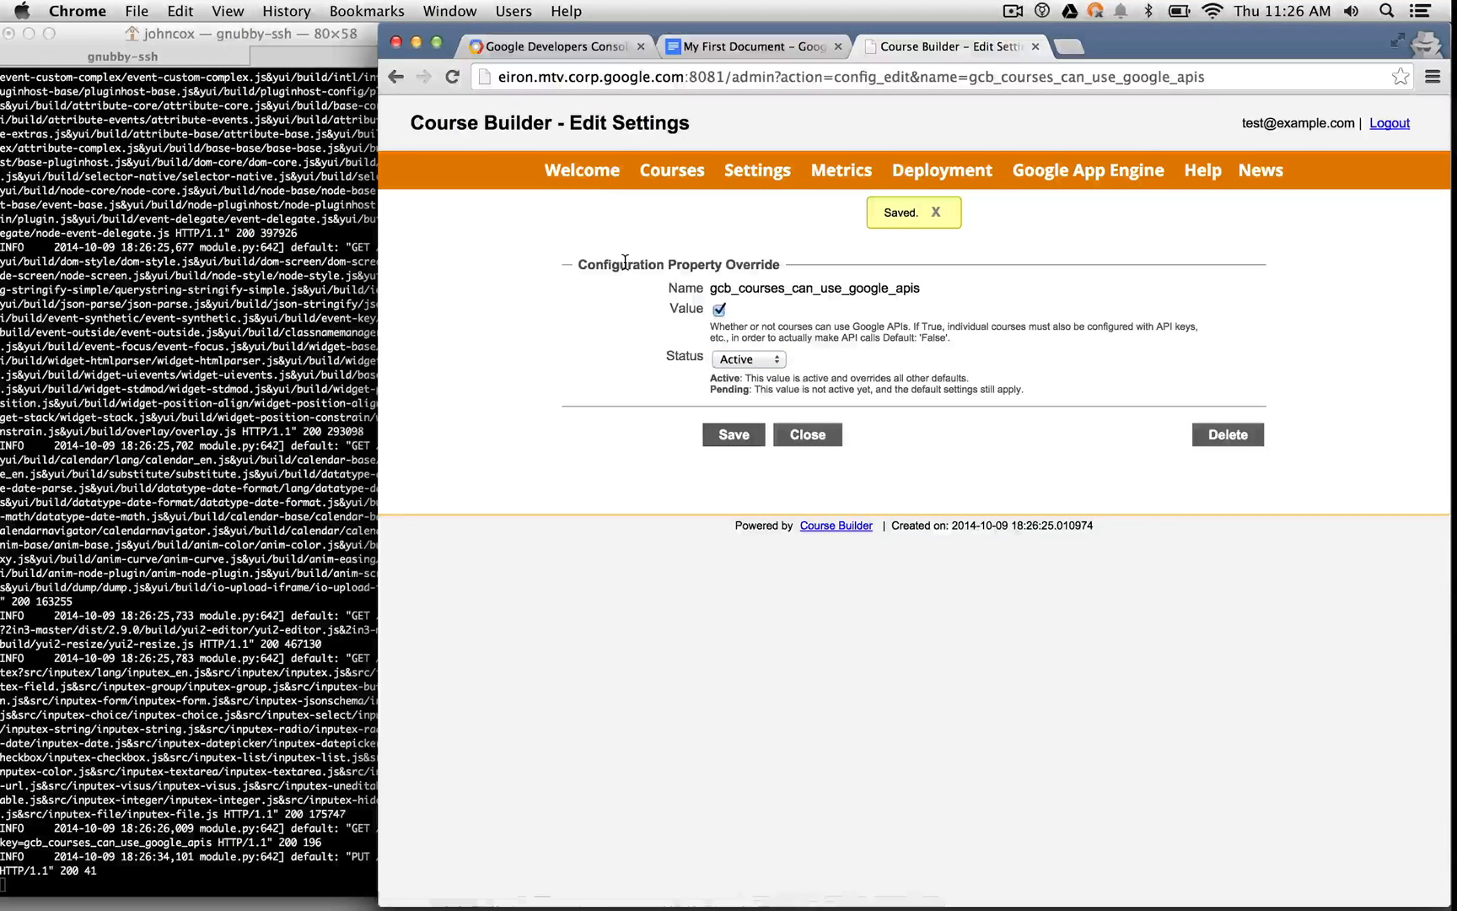
- Create an empty course from the welcome page and open its Course settings for editing
left_click(584, 172)
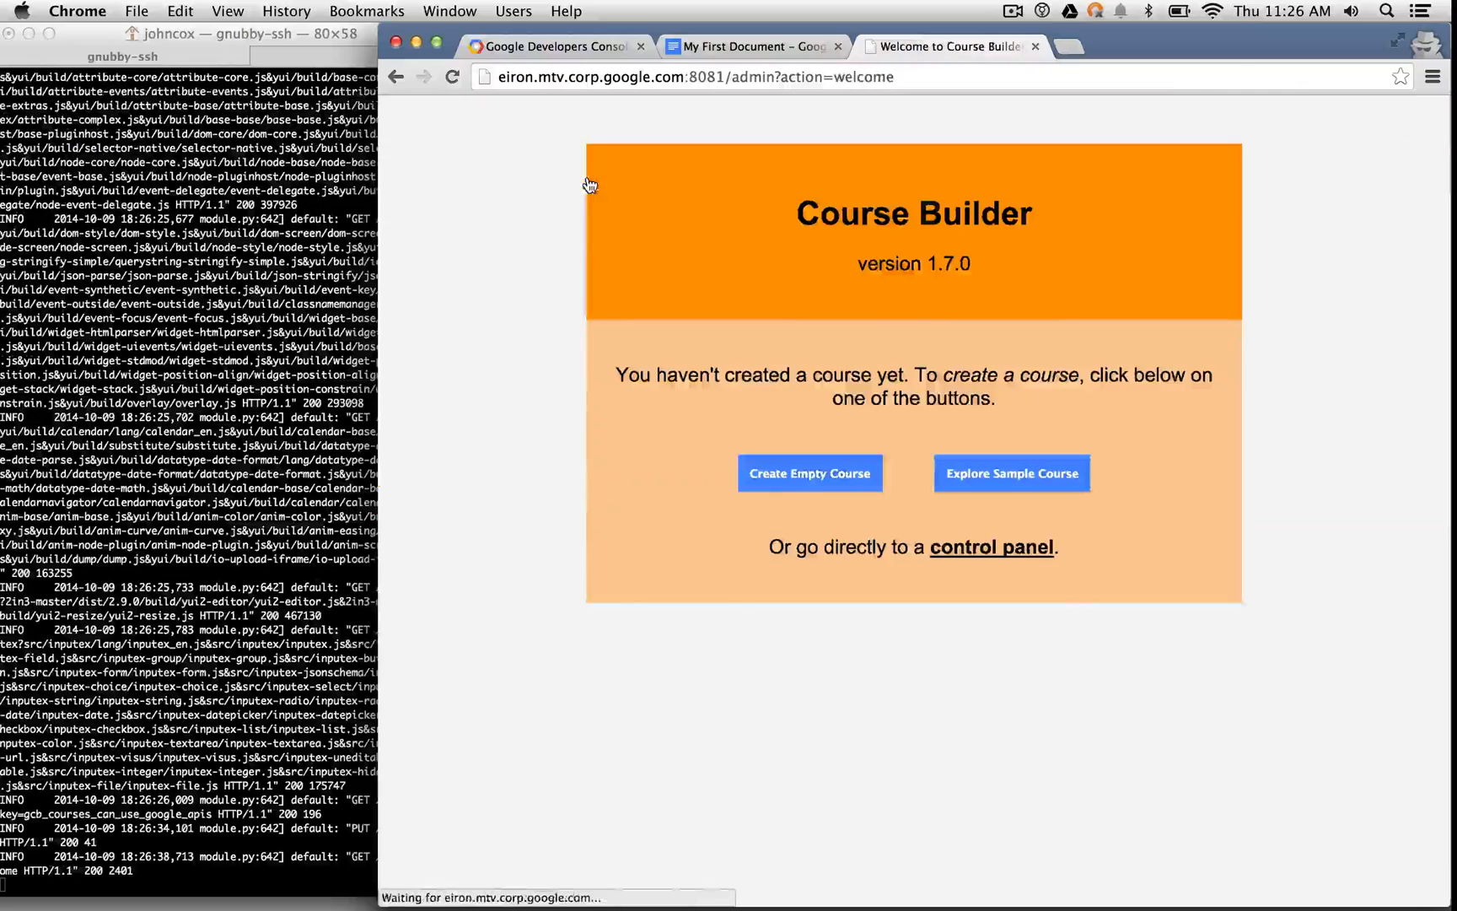
left_click(812, 479)
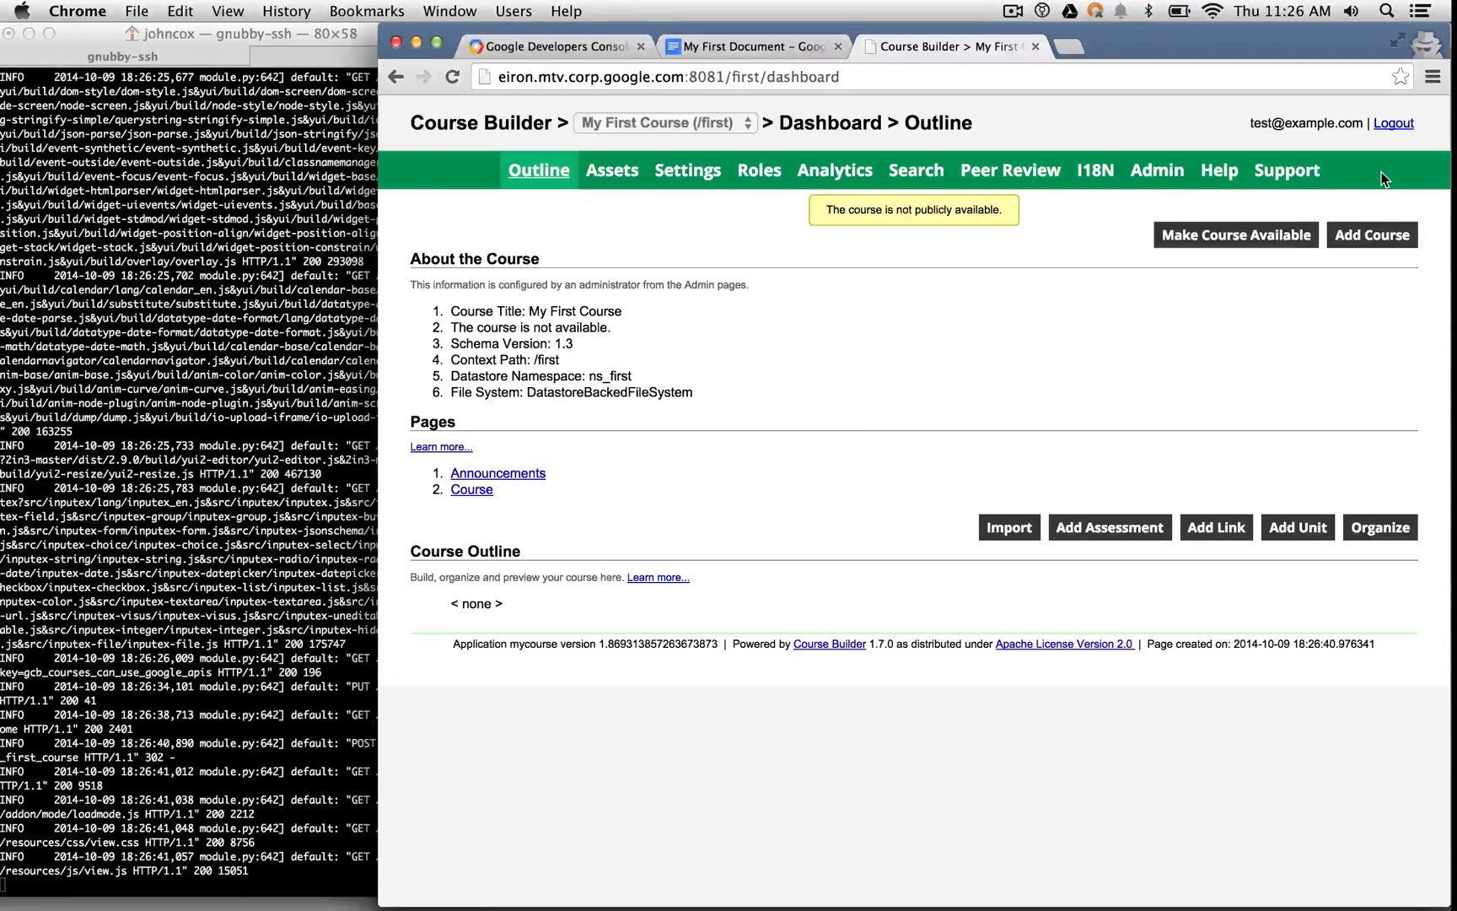
left_click(687, 170)
scroll(953, 421, "down", 1)
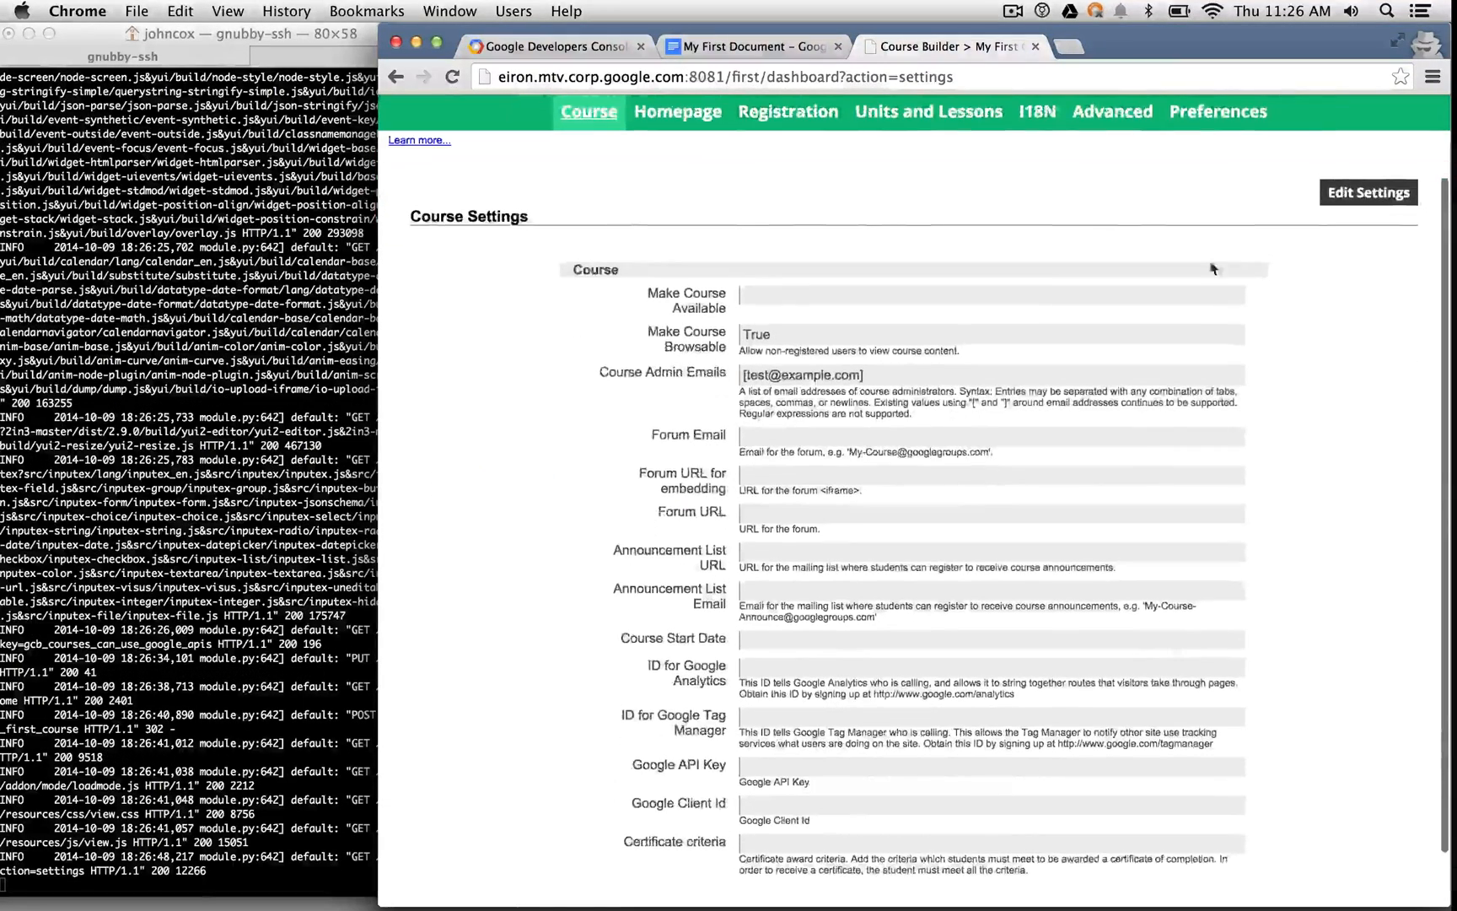
left_click(1327, 204)
- Make the course available and locate the Google API Key and Google Client Id fields
scroll(1327, 204, "down", 3)
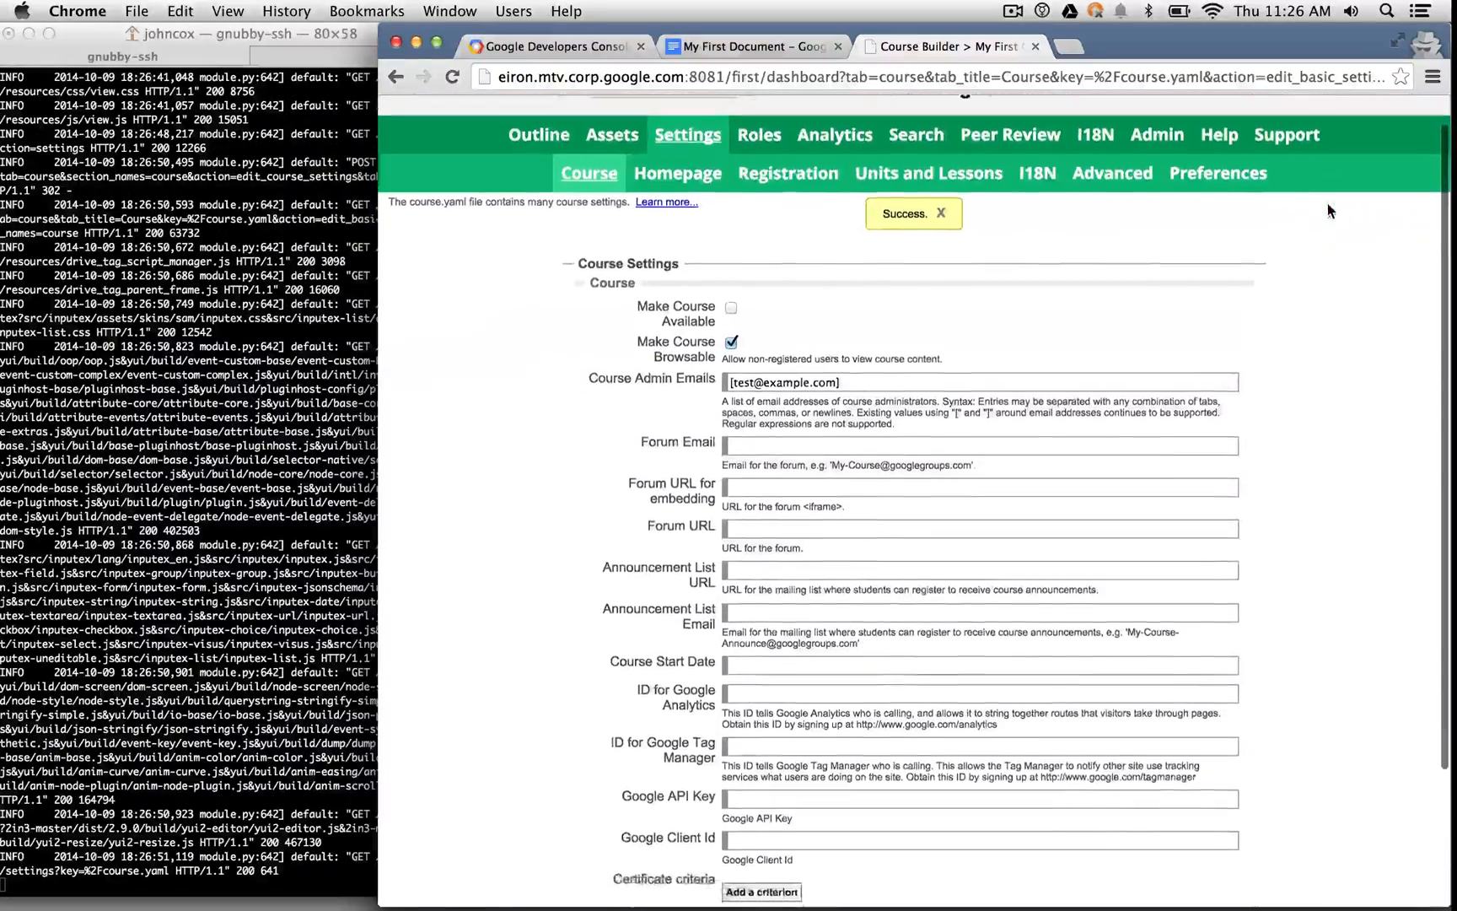
left_click(732, 212)
scroll(1079, 348, "down", 2)
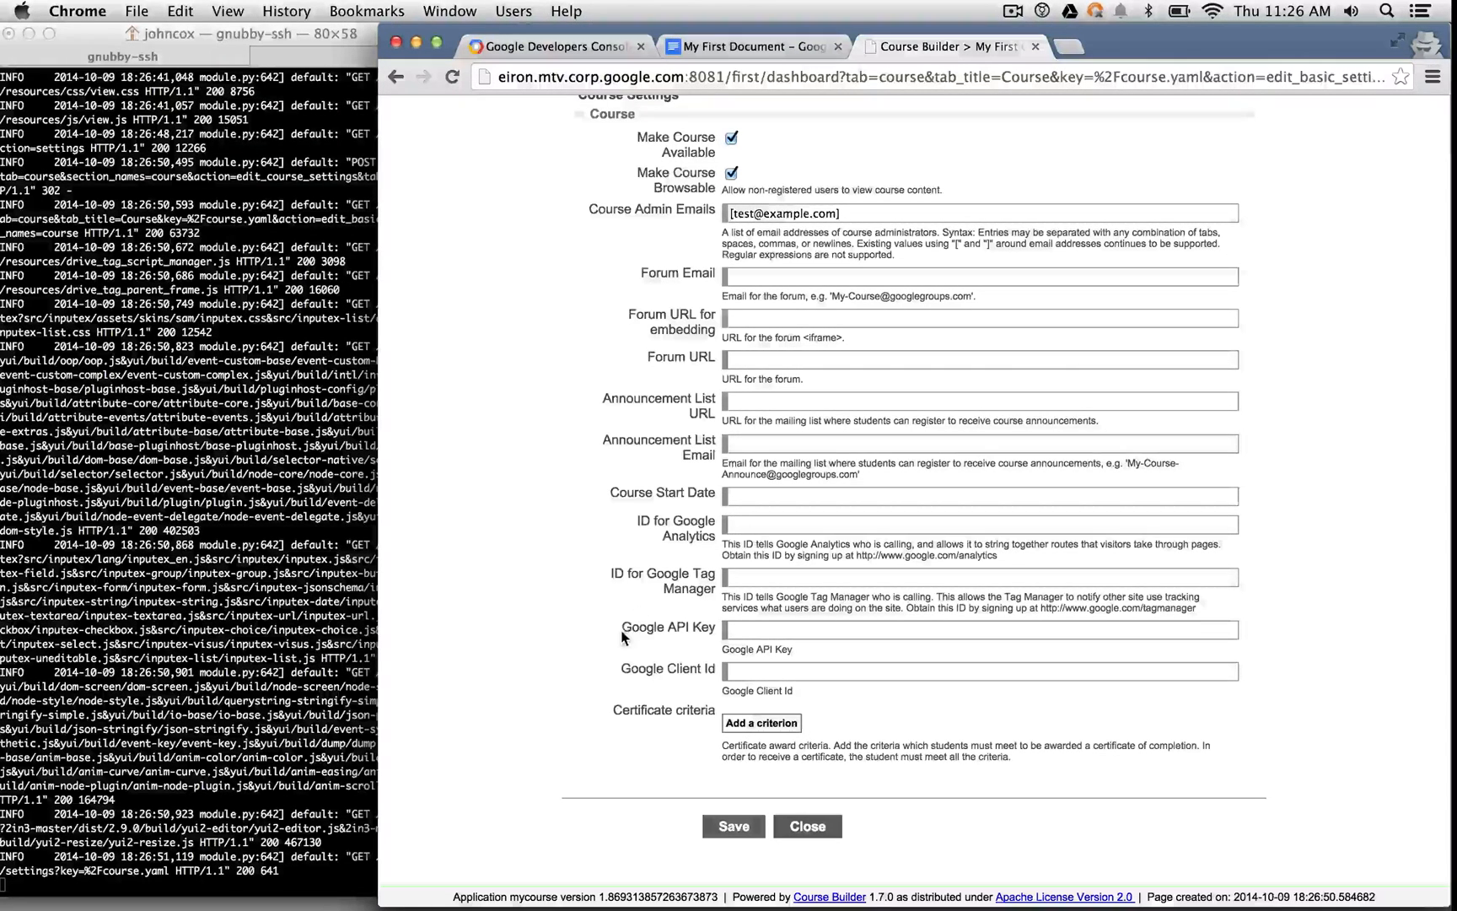
triple_click(672, 626)
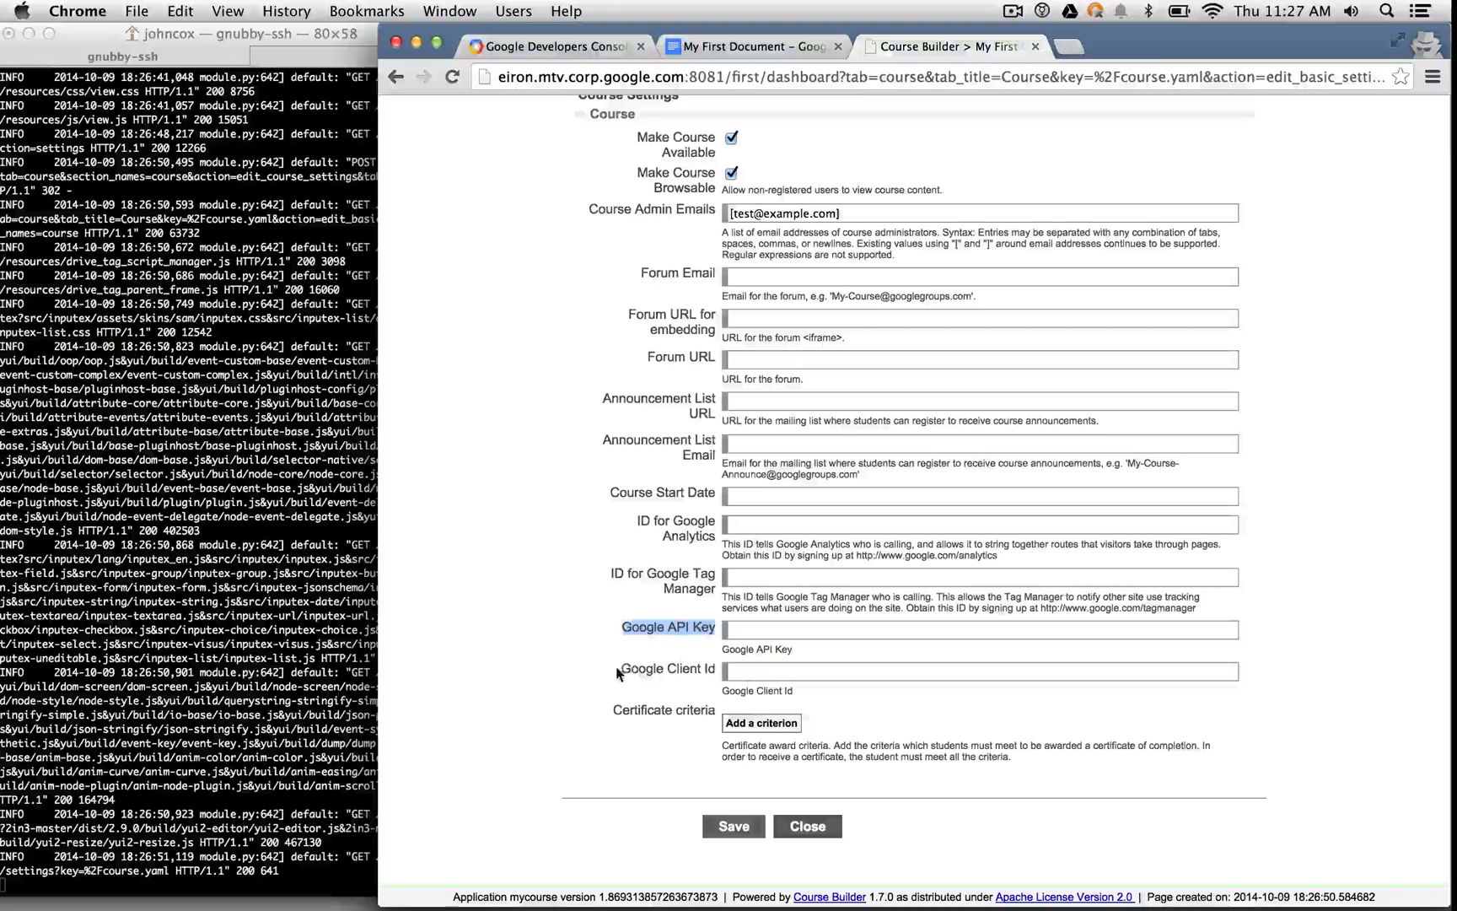
left_click_drag(619, 669, 717, 669)
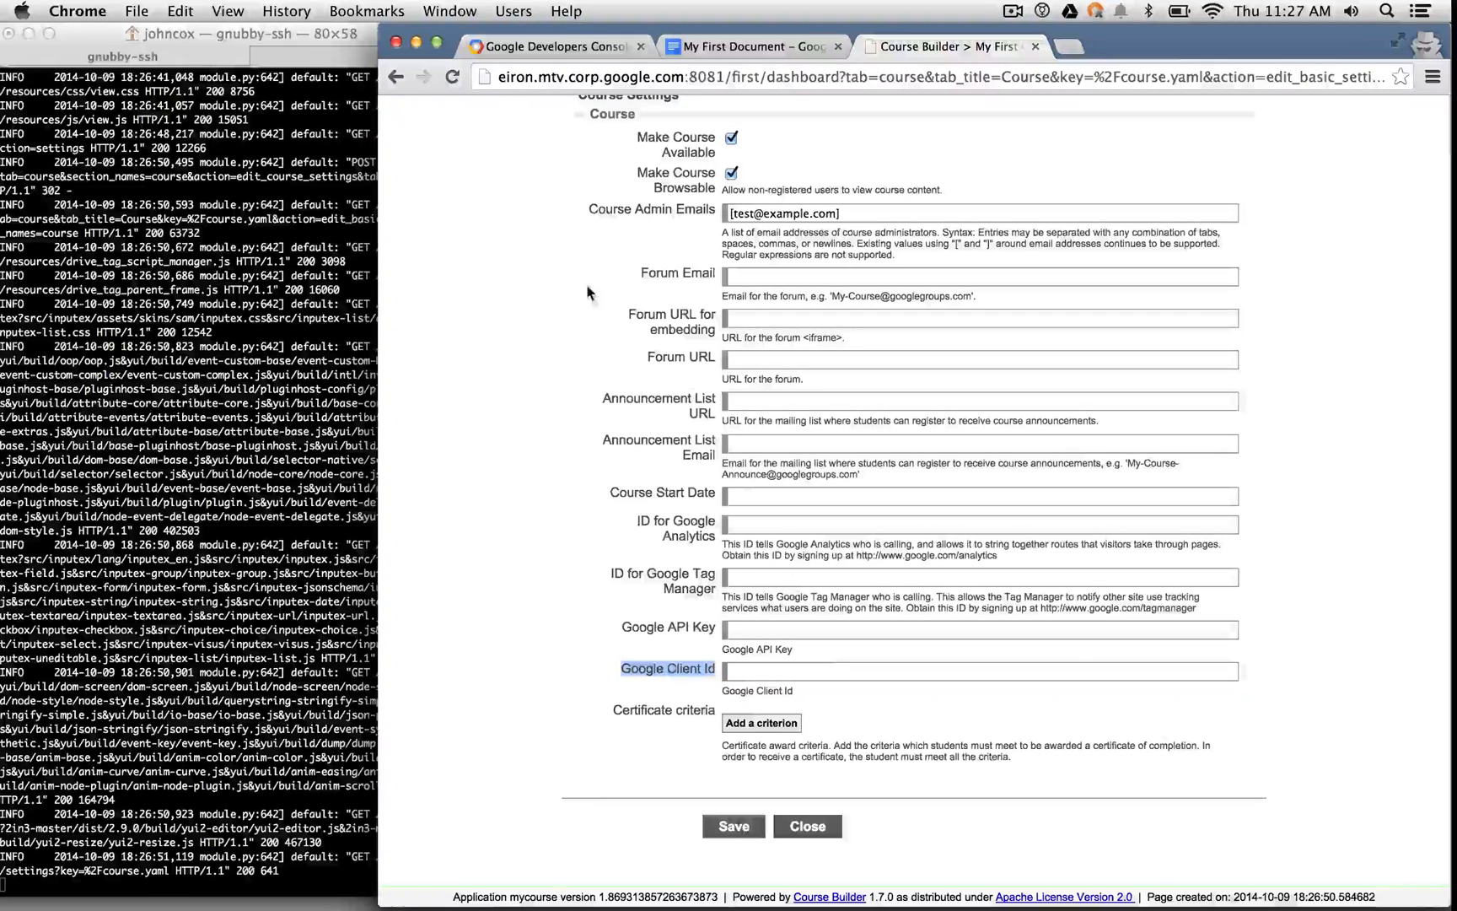
- Switch to the Google Developers Console and choose the contact email address for the project's consent screen
left_click(563, 48)
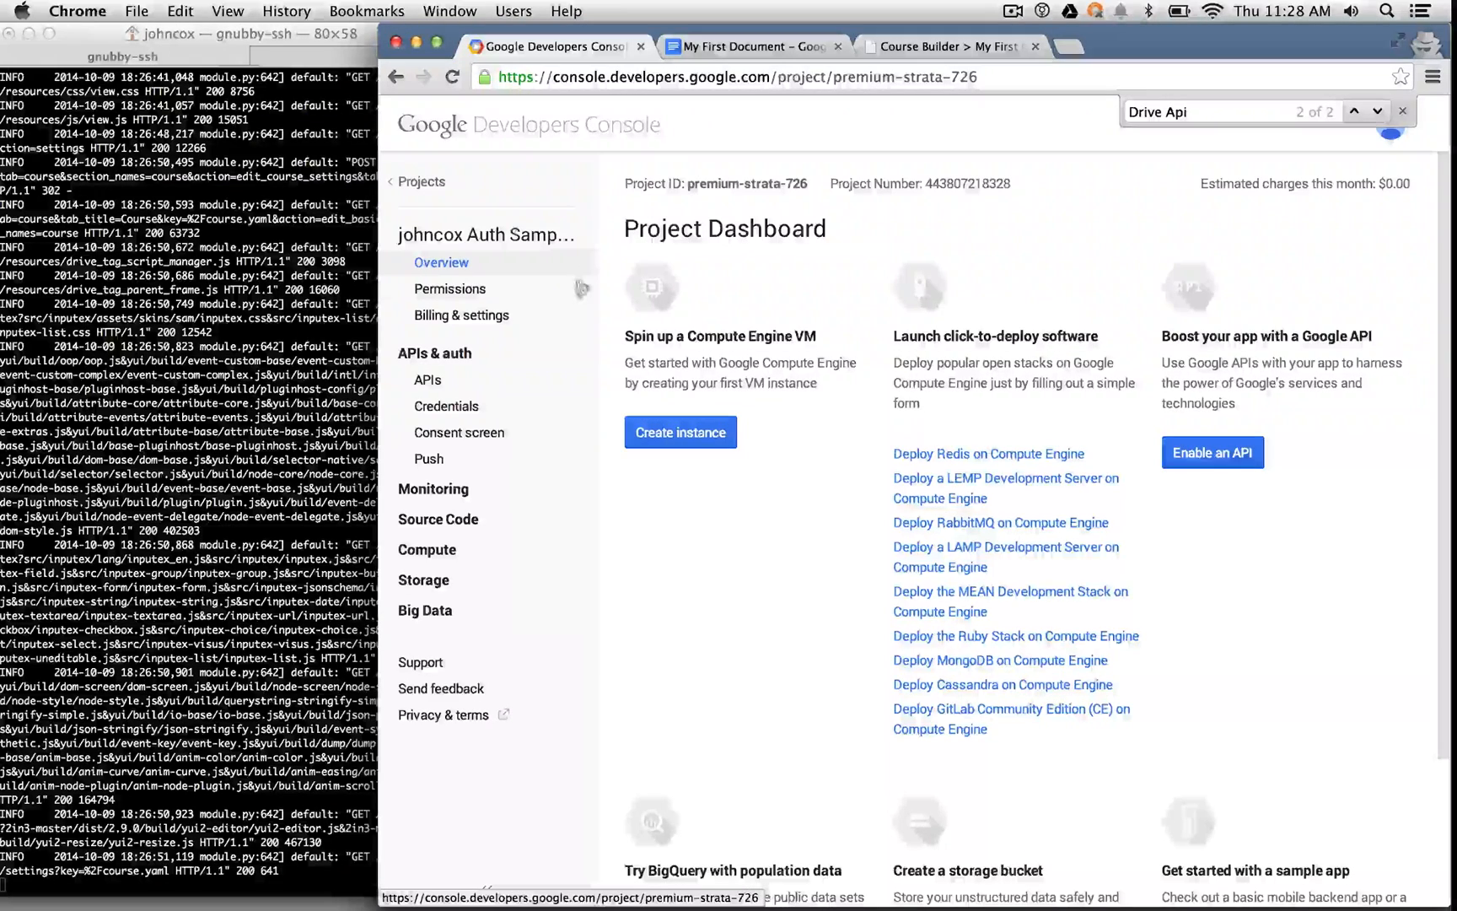
left_click(460, 431)
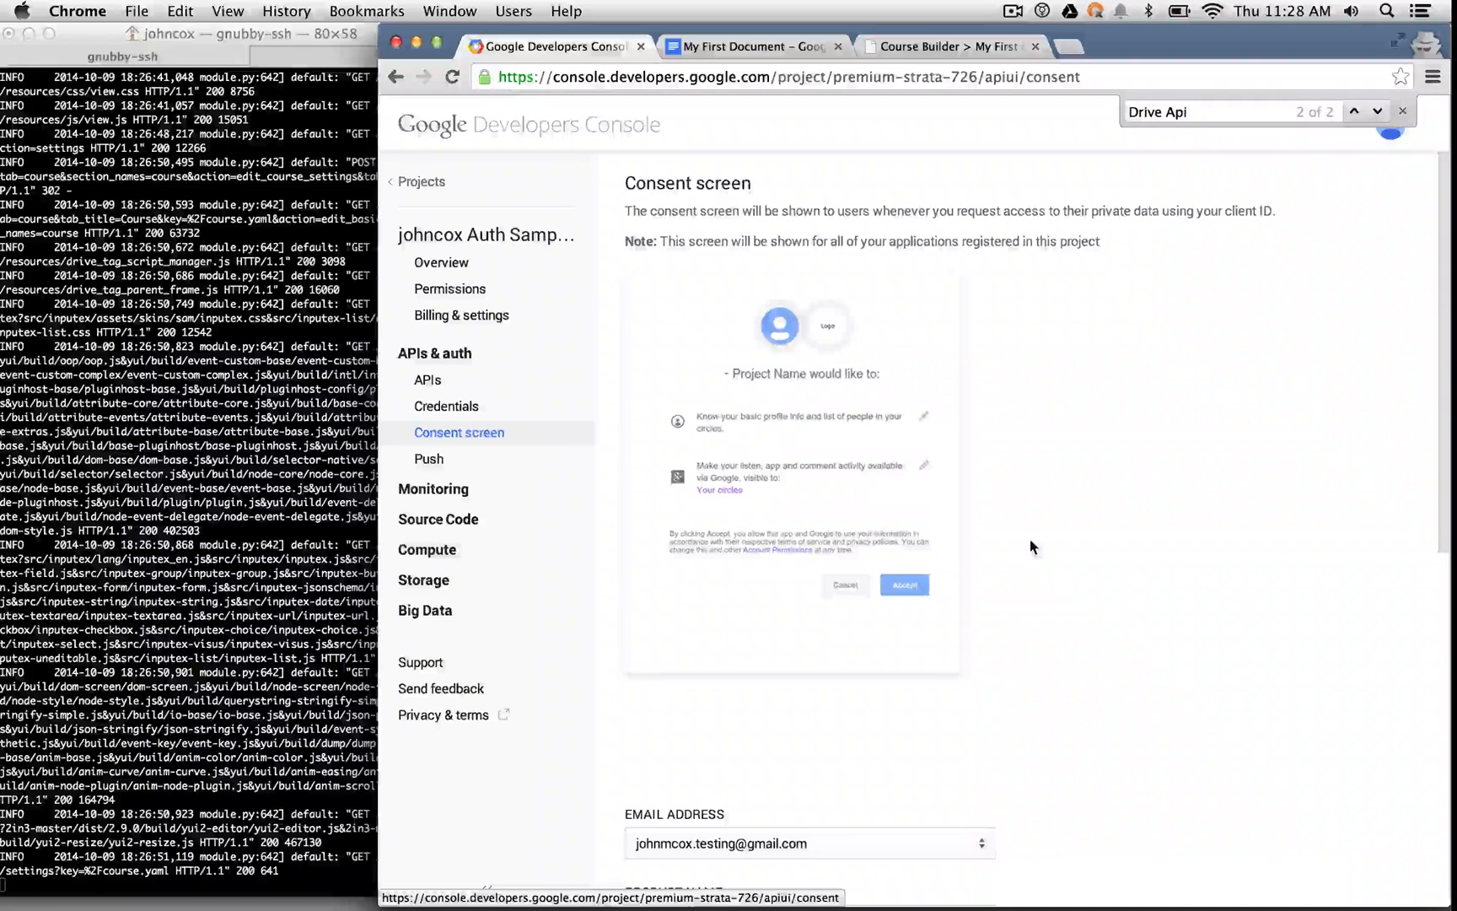
scroll(1030, 541, "down", 3)
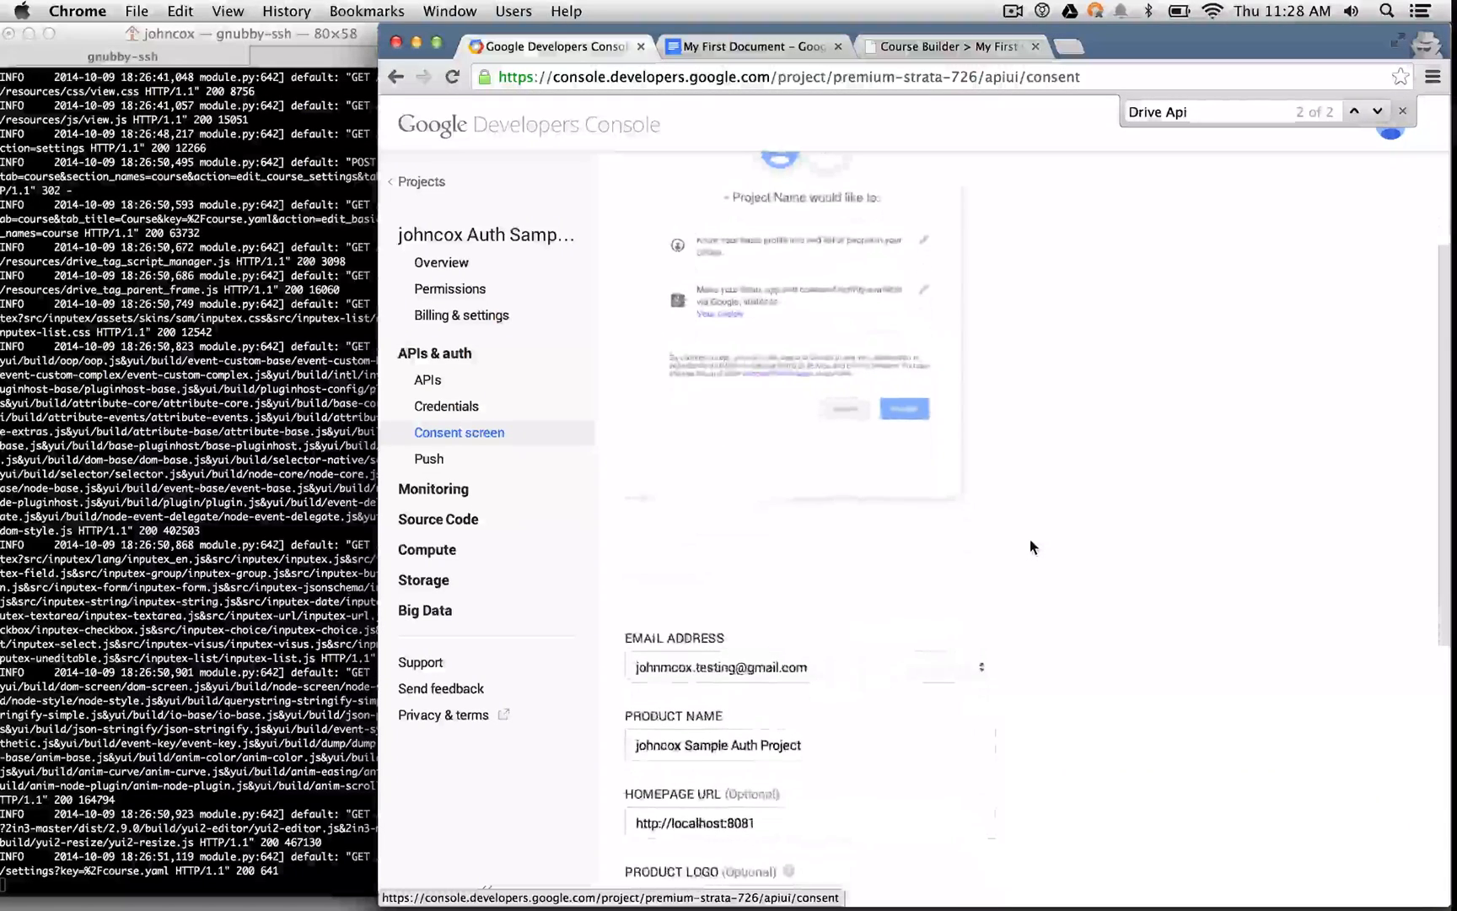
left_click(746, 668)
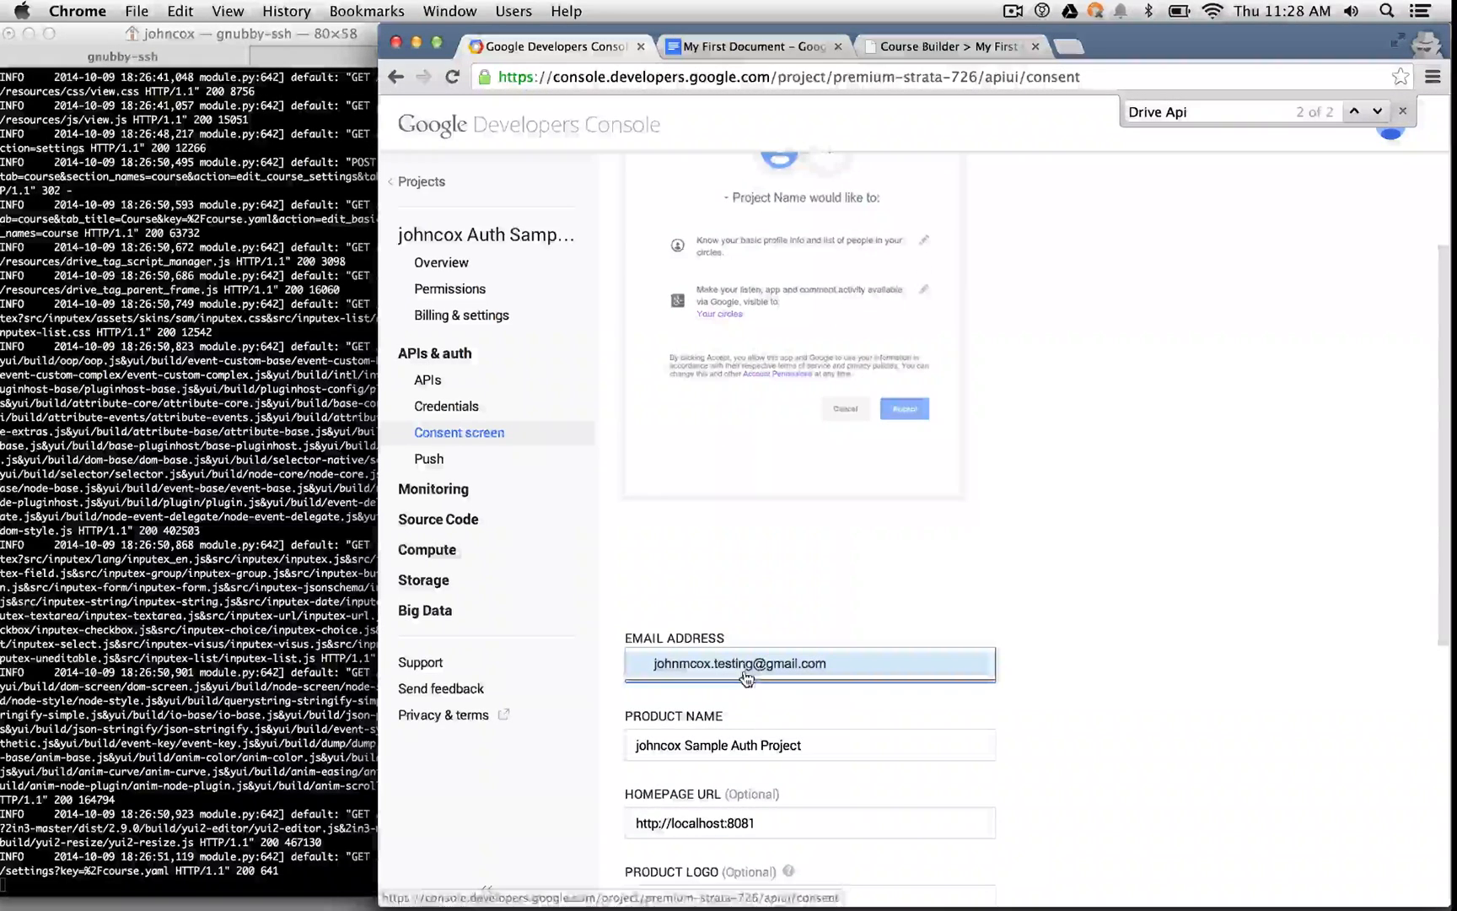
left_click(831, 668)
scroll(1123, 685, "down", 5)
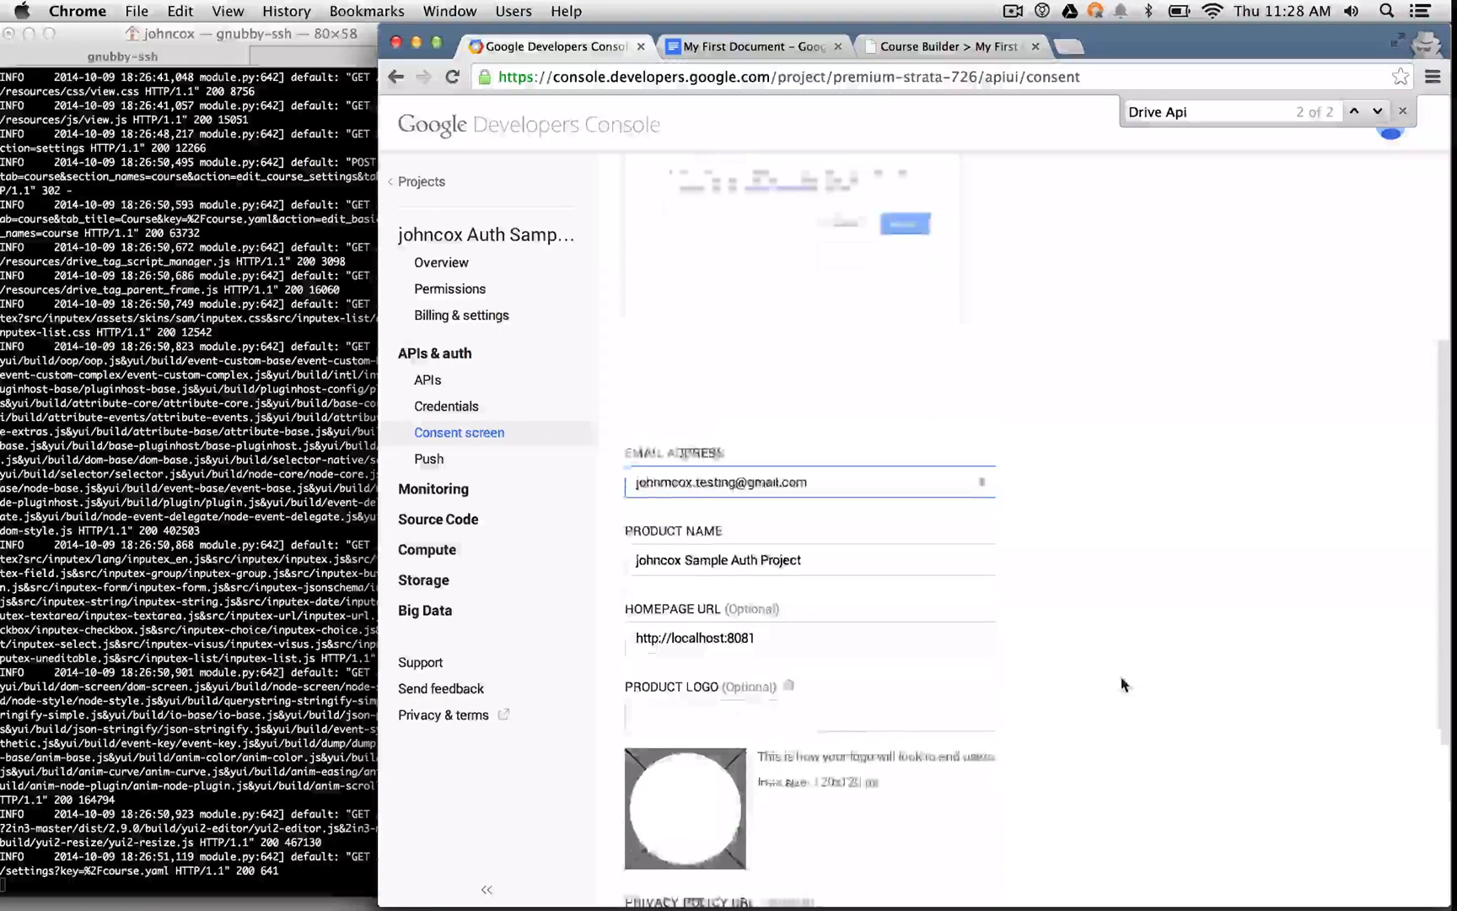
- Check the product name on the consent screen and save the consent screen settings
left_click(806, 449)
left_click_drag(806, 450, 605, 454)
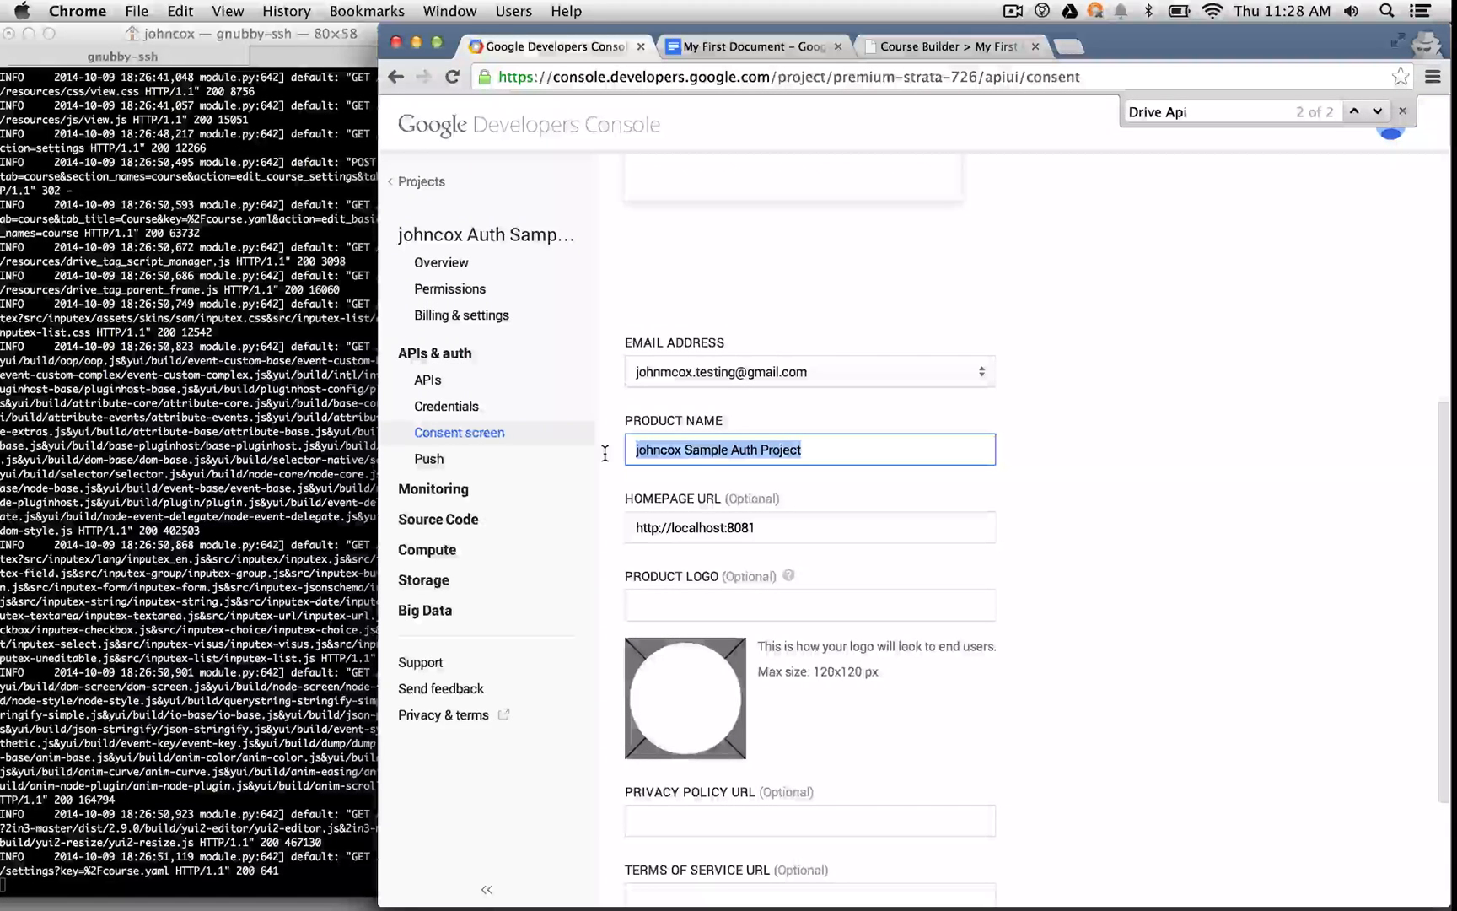
scroll(1210, 612, "down", 3)
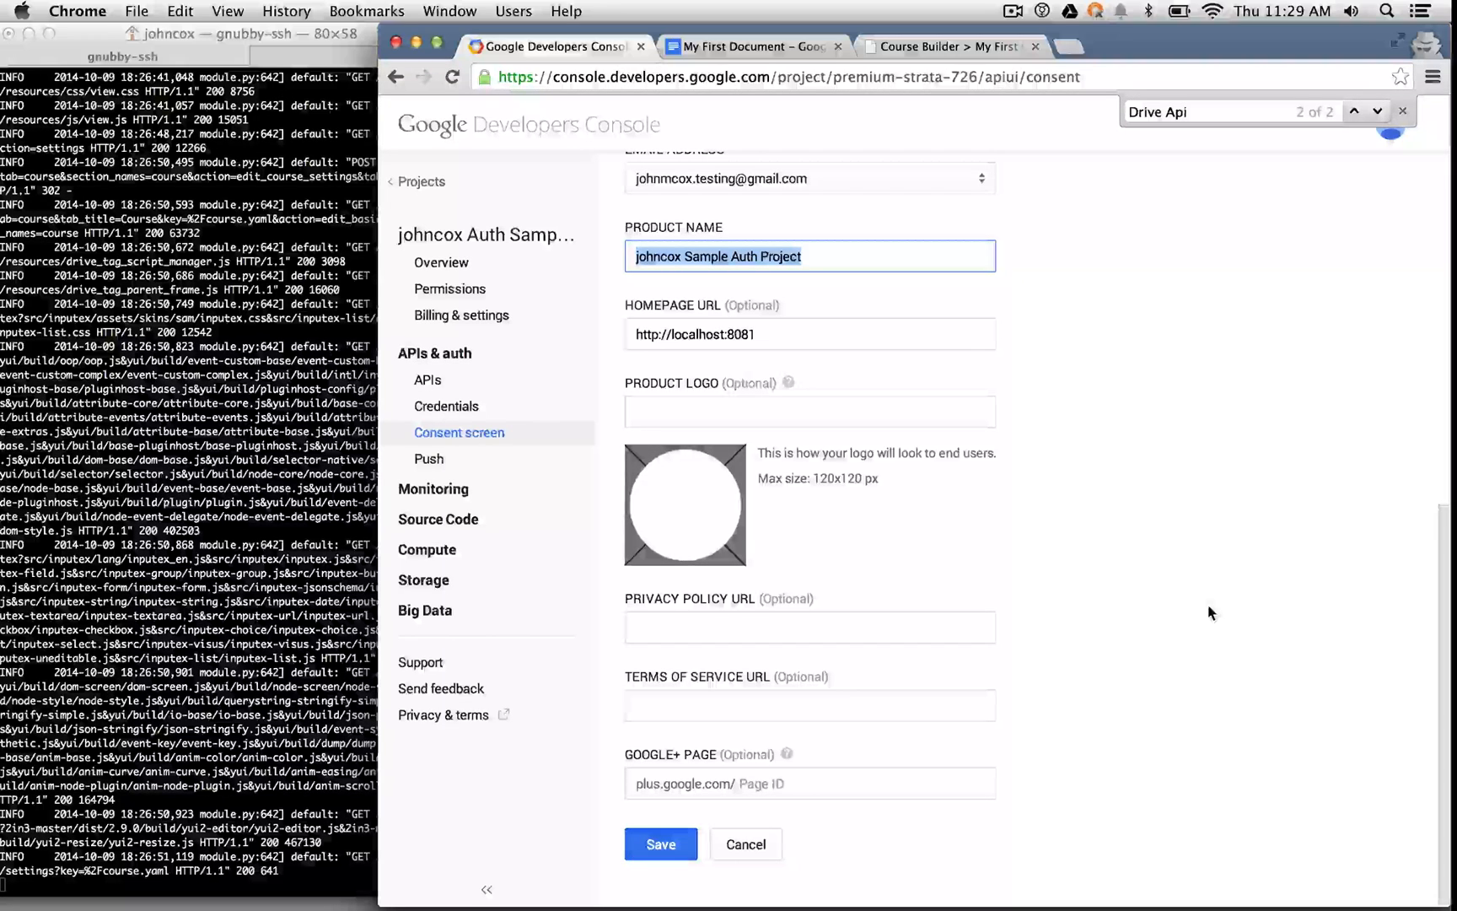
left_click(635, 841)
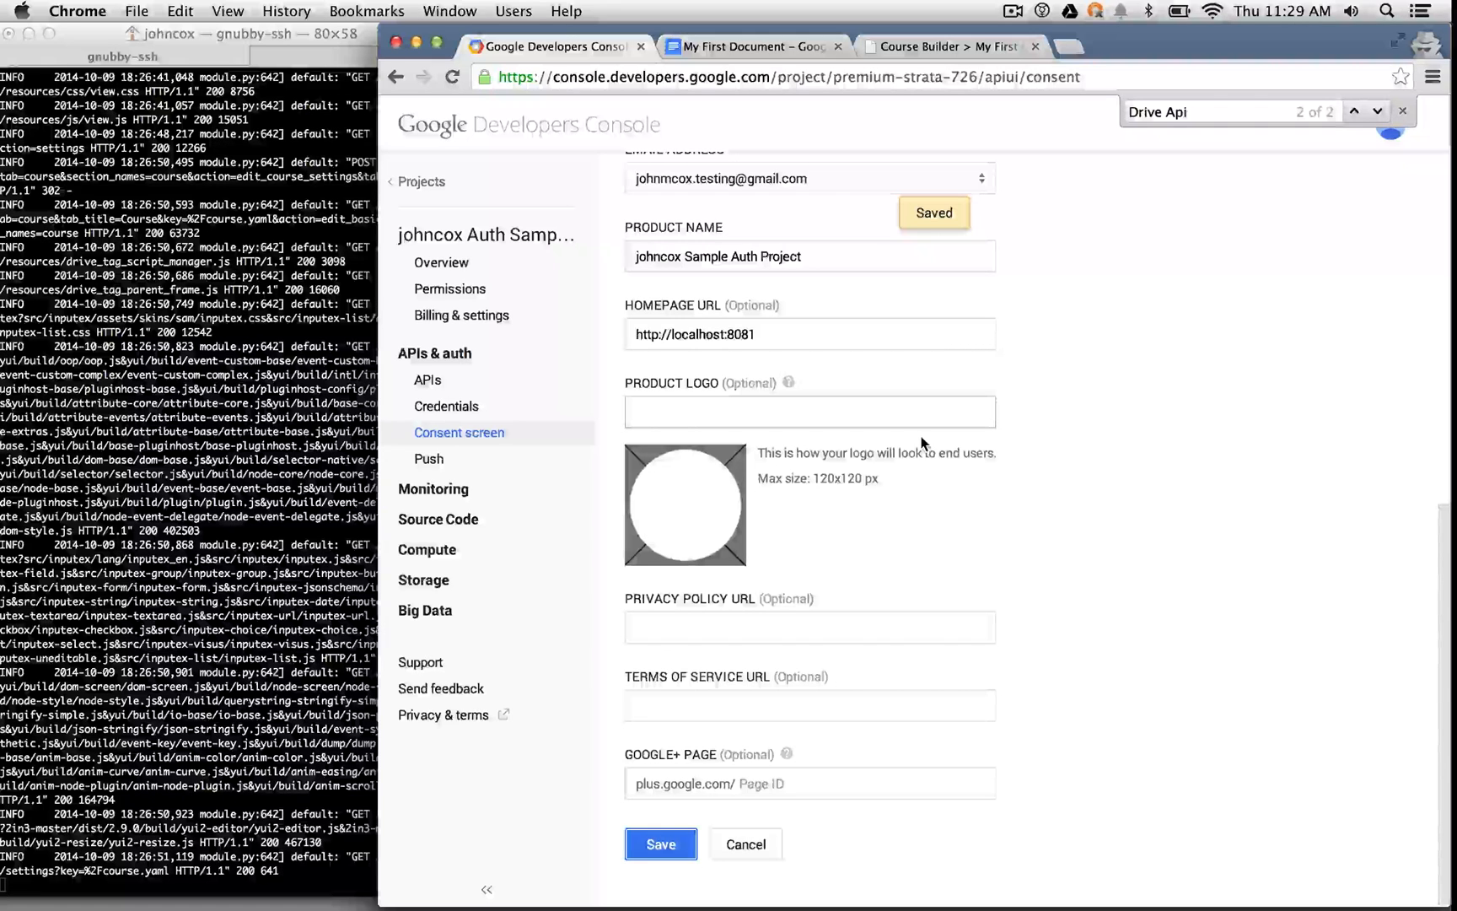
left_click(474, 408)
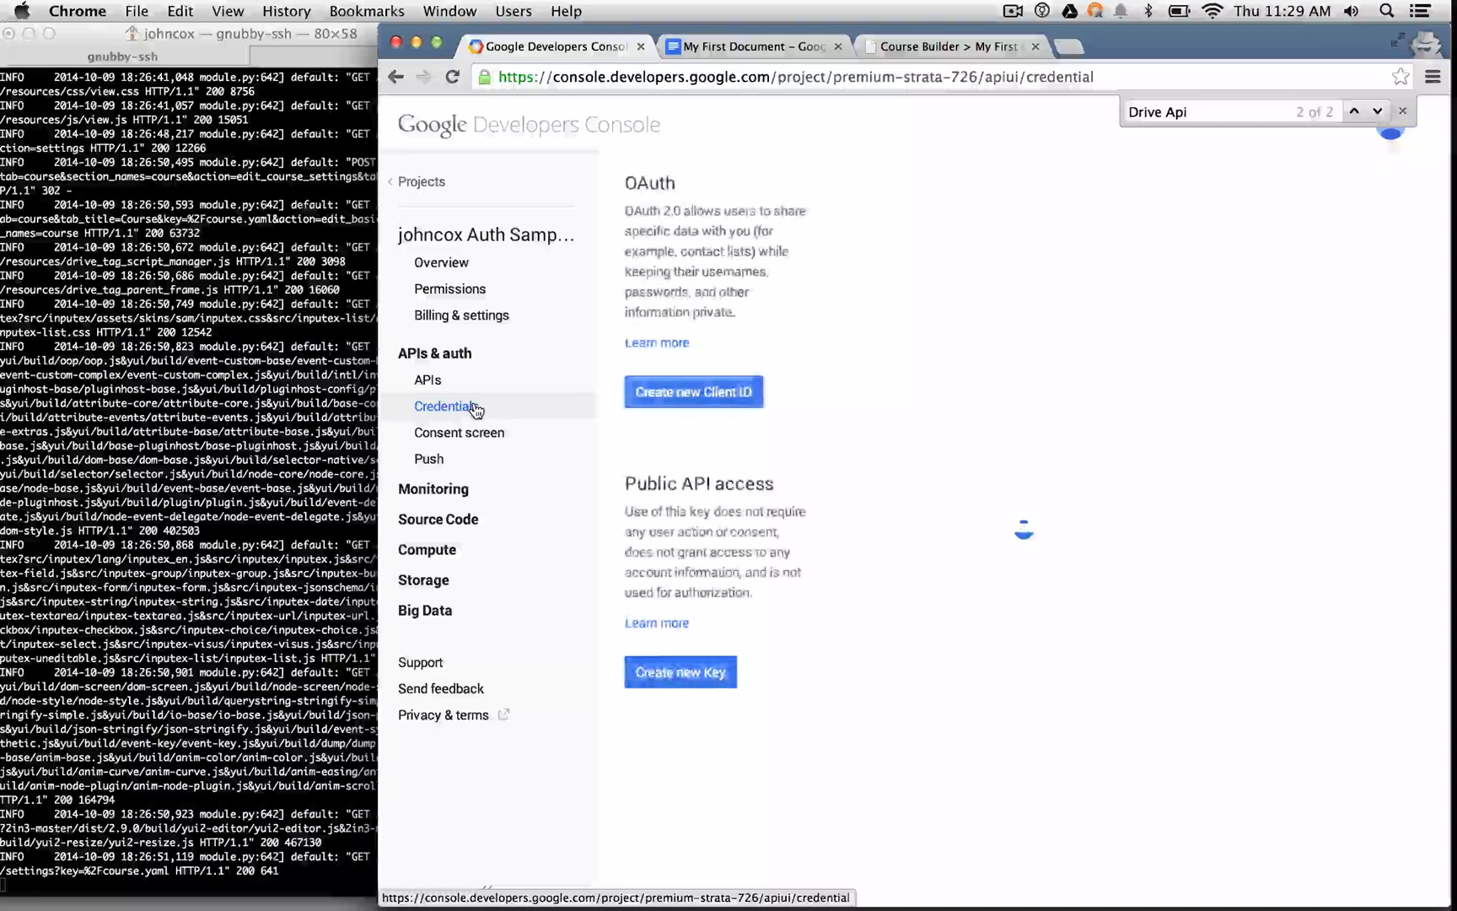
left_click(1401, 110)
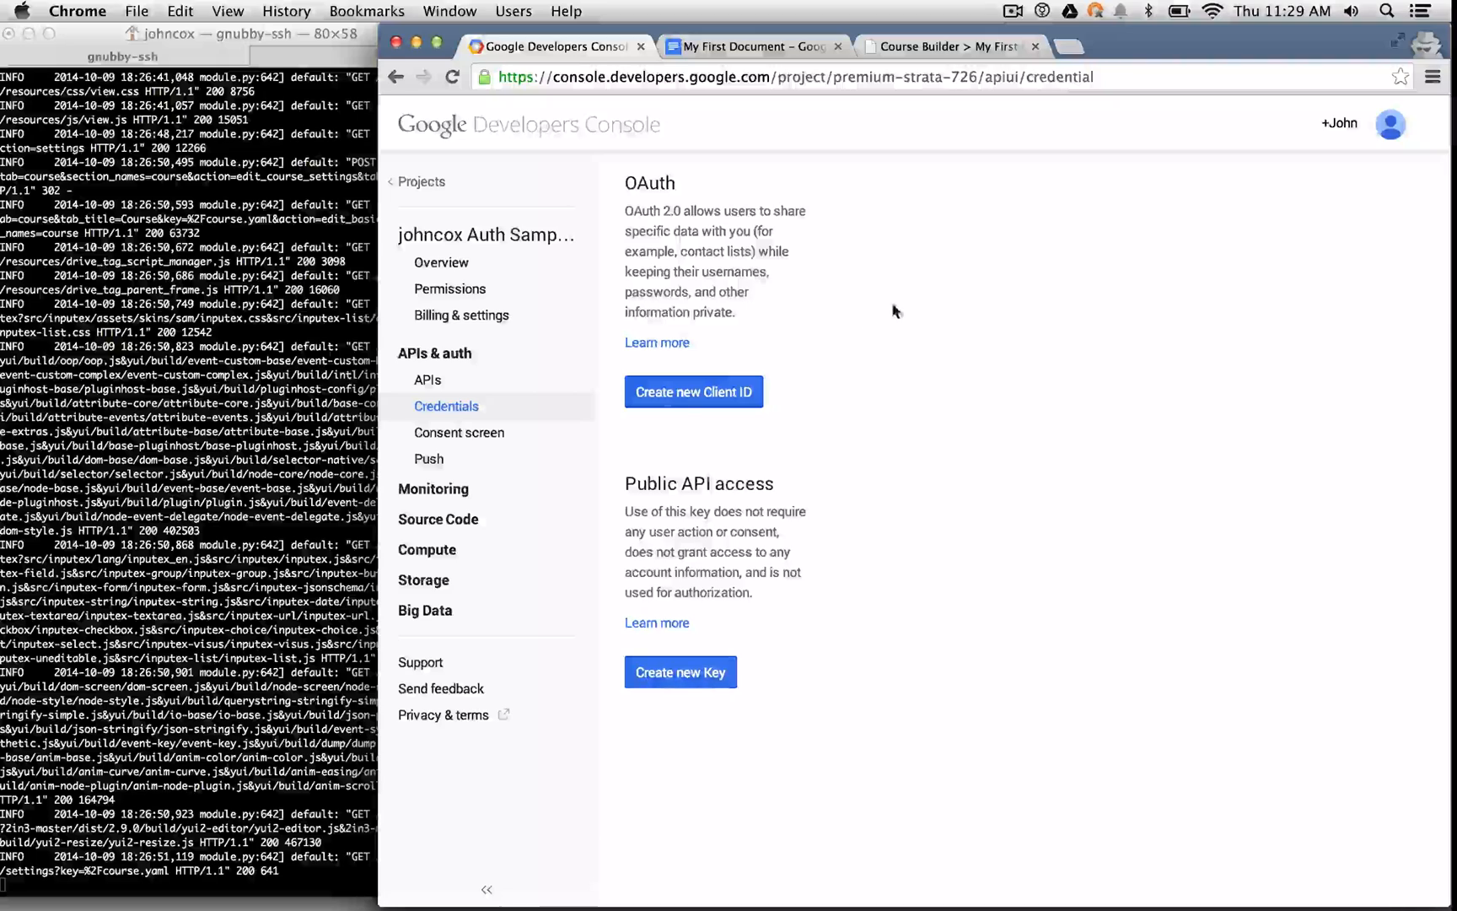
left_click(671, 403)
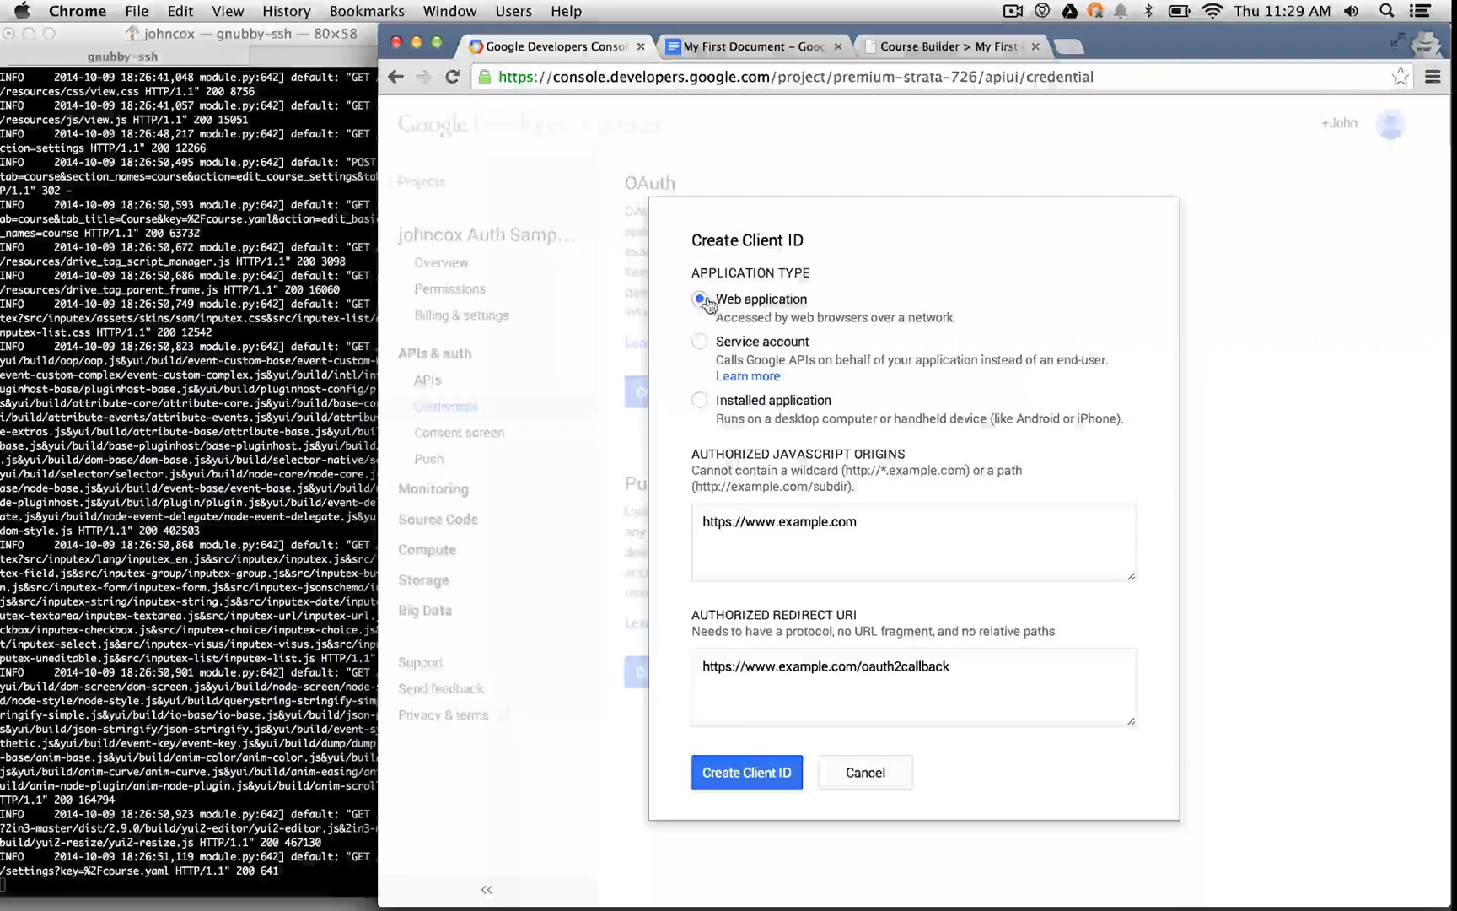
left_click_drag(893, 525, 581, 493)
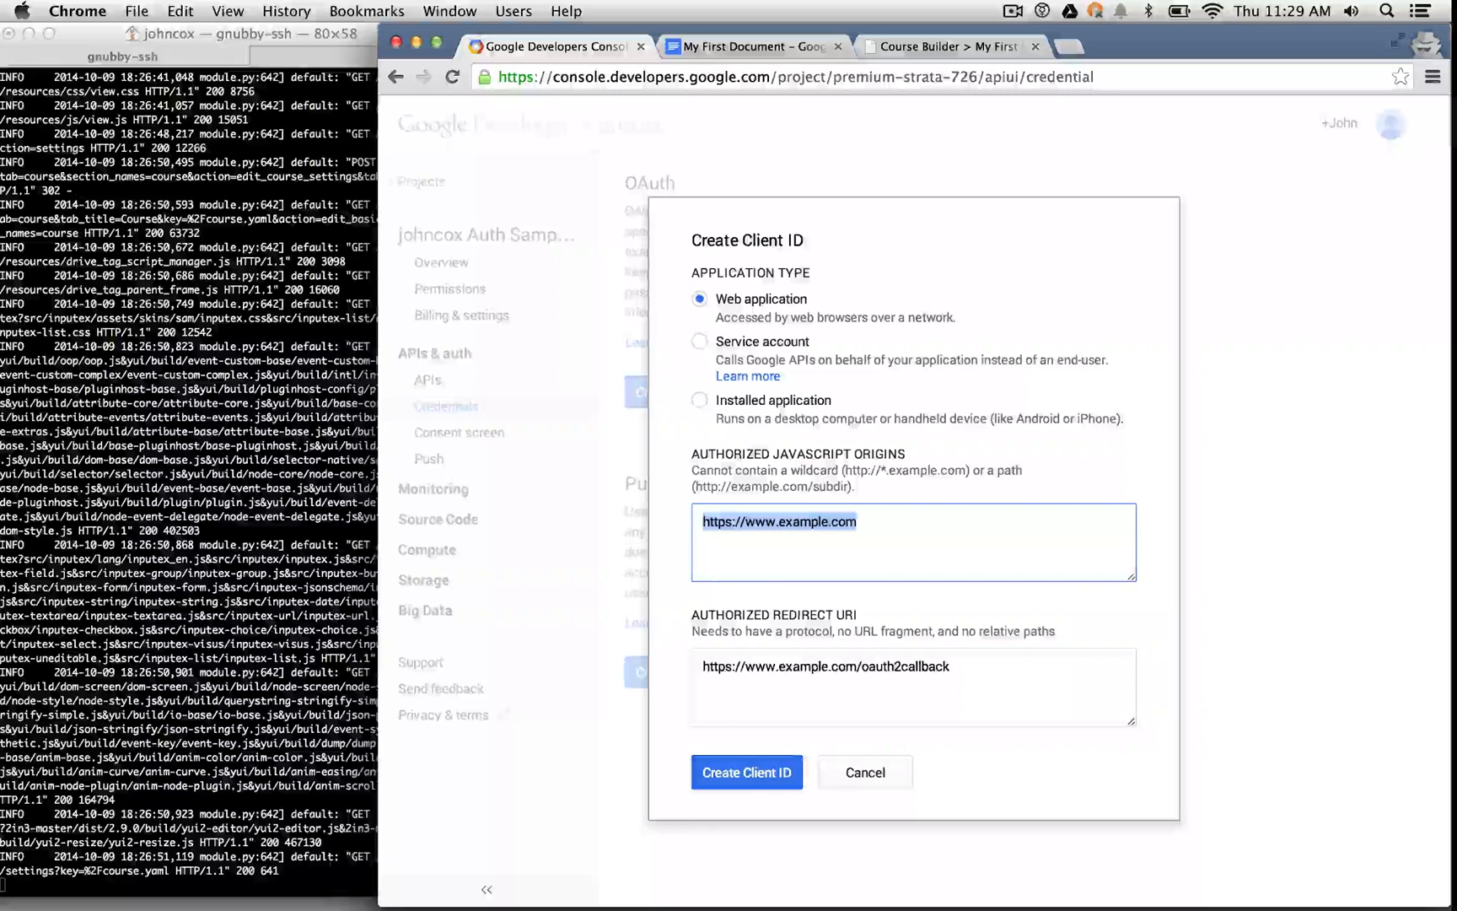
type("http://eiom")
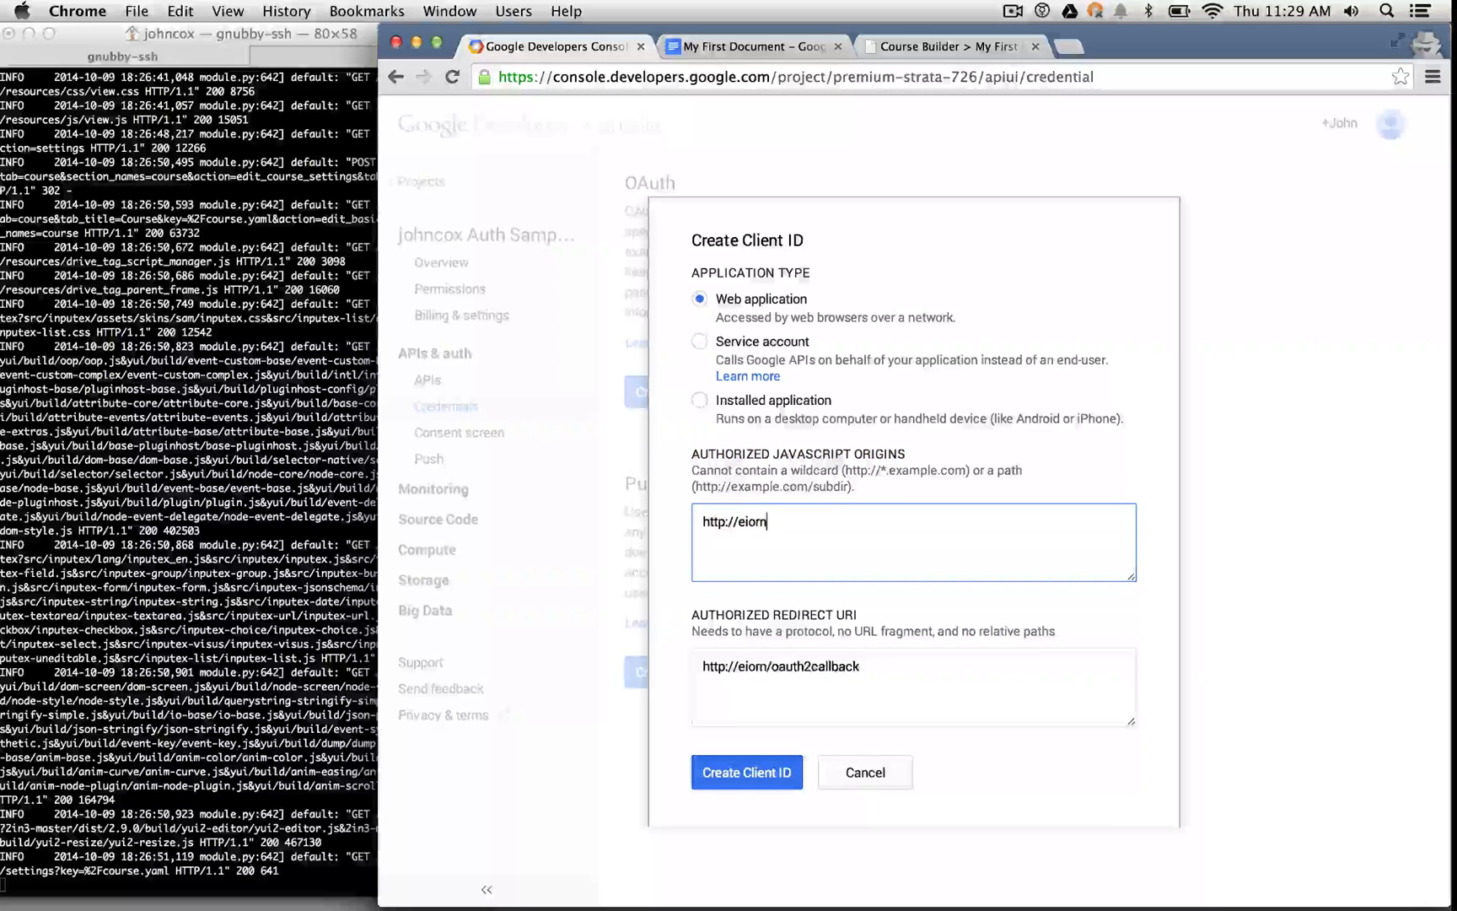
key("BackSpace")
key("BackSpace")
type("ron.mtv")
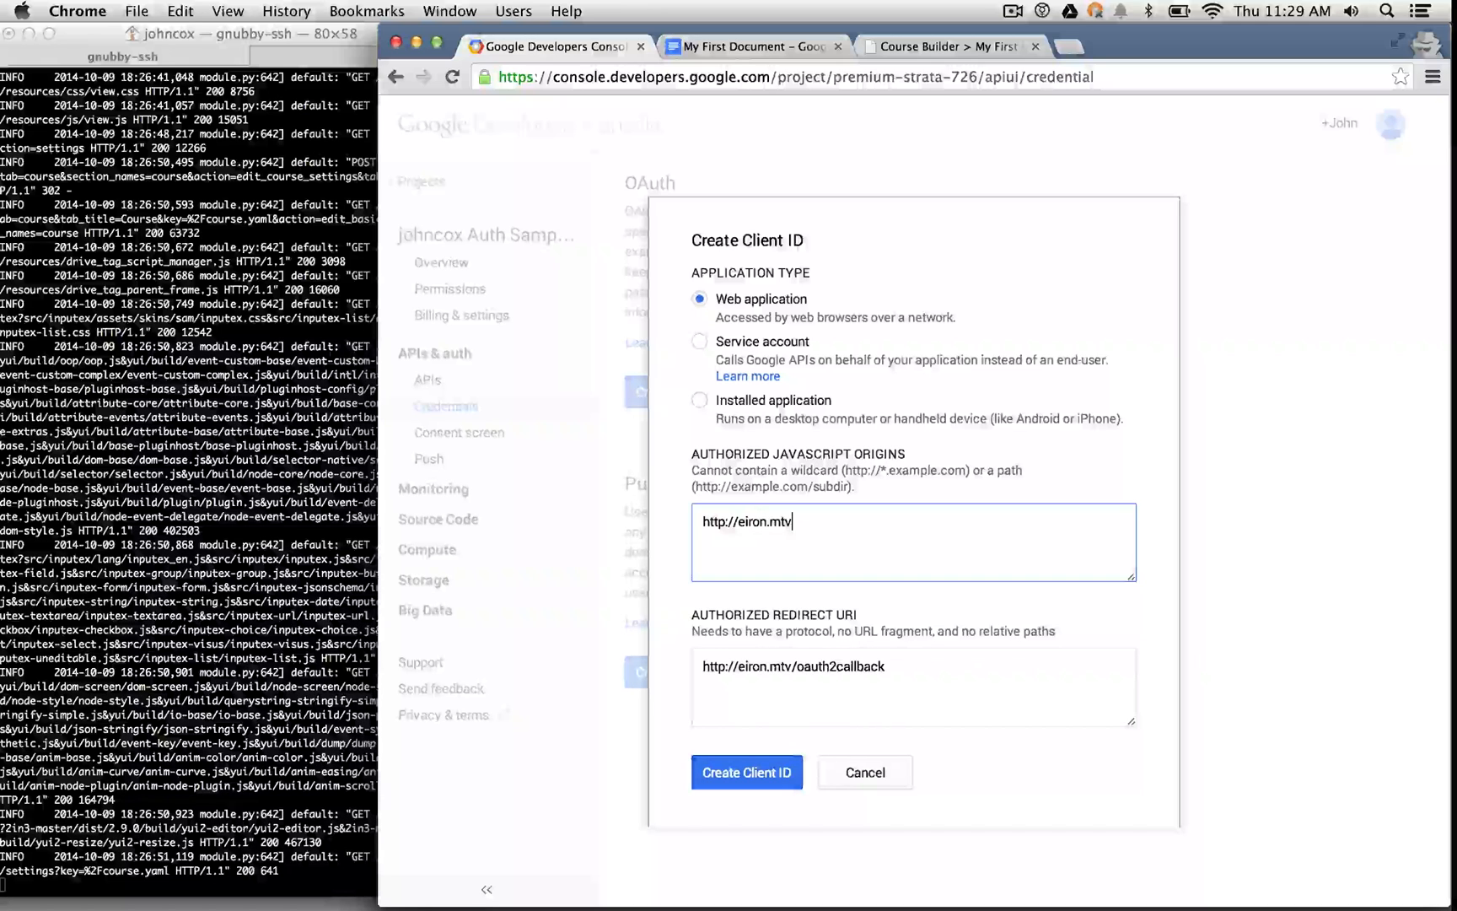
type(".")
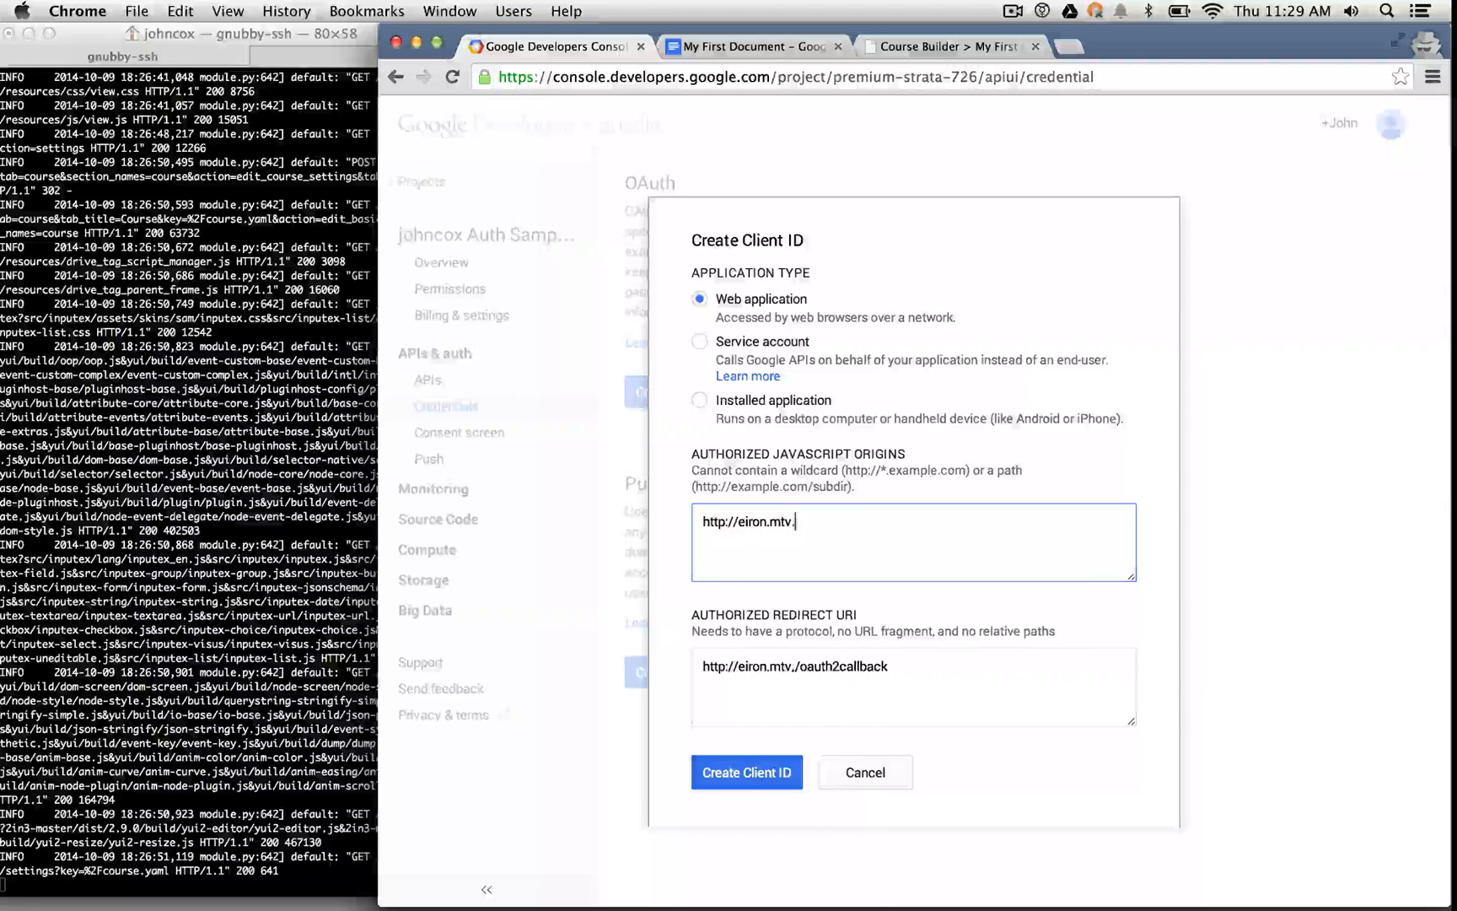
type("c")
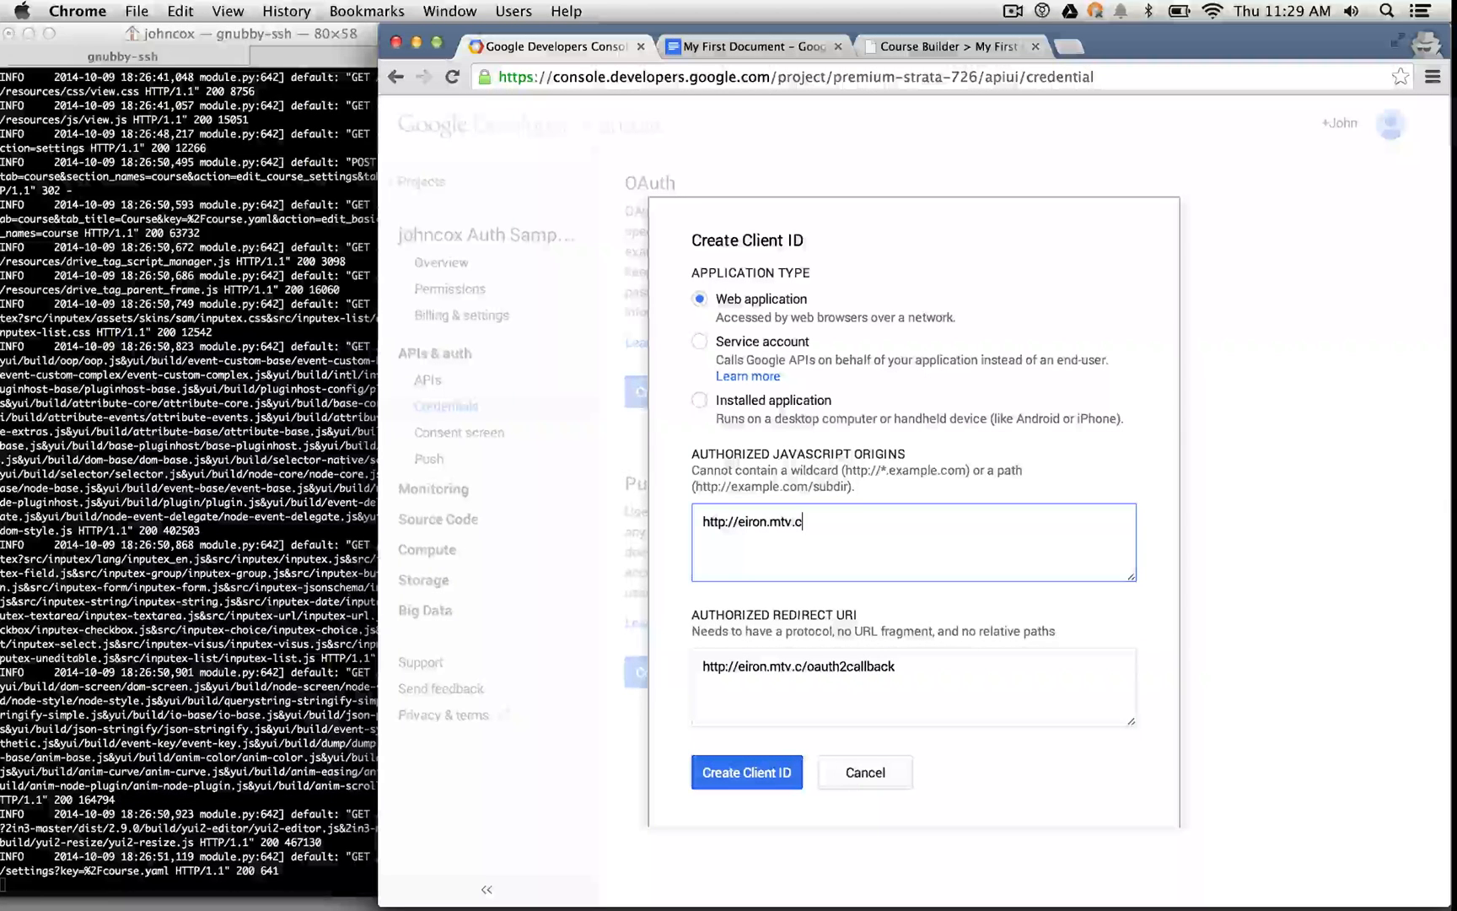
type("orp.google.co")
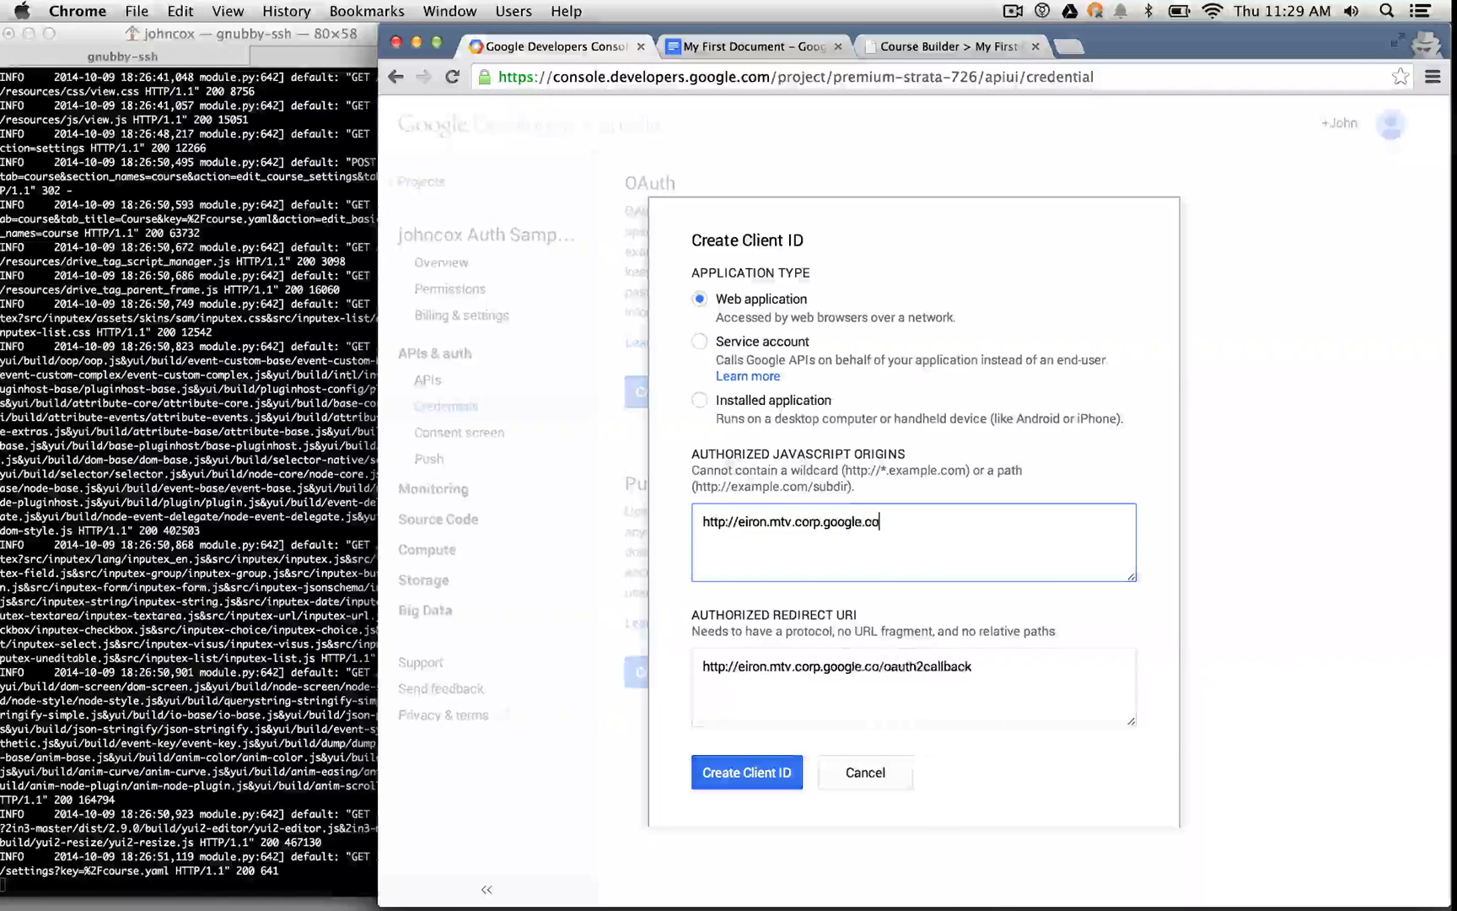
type("m:8081")
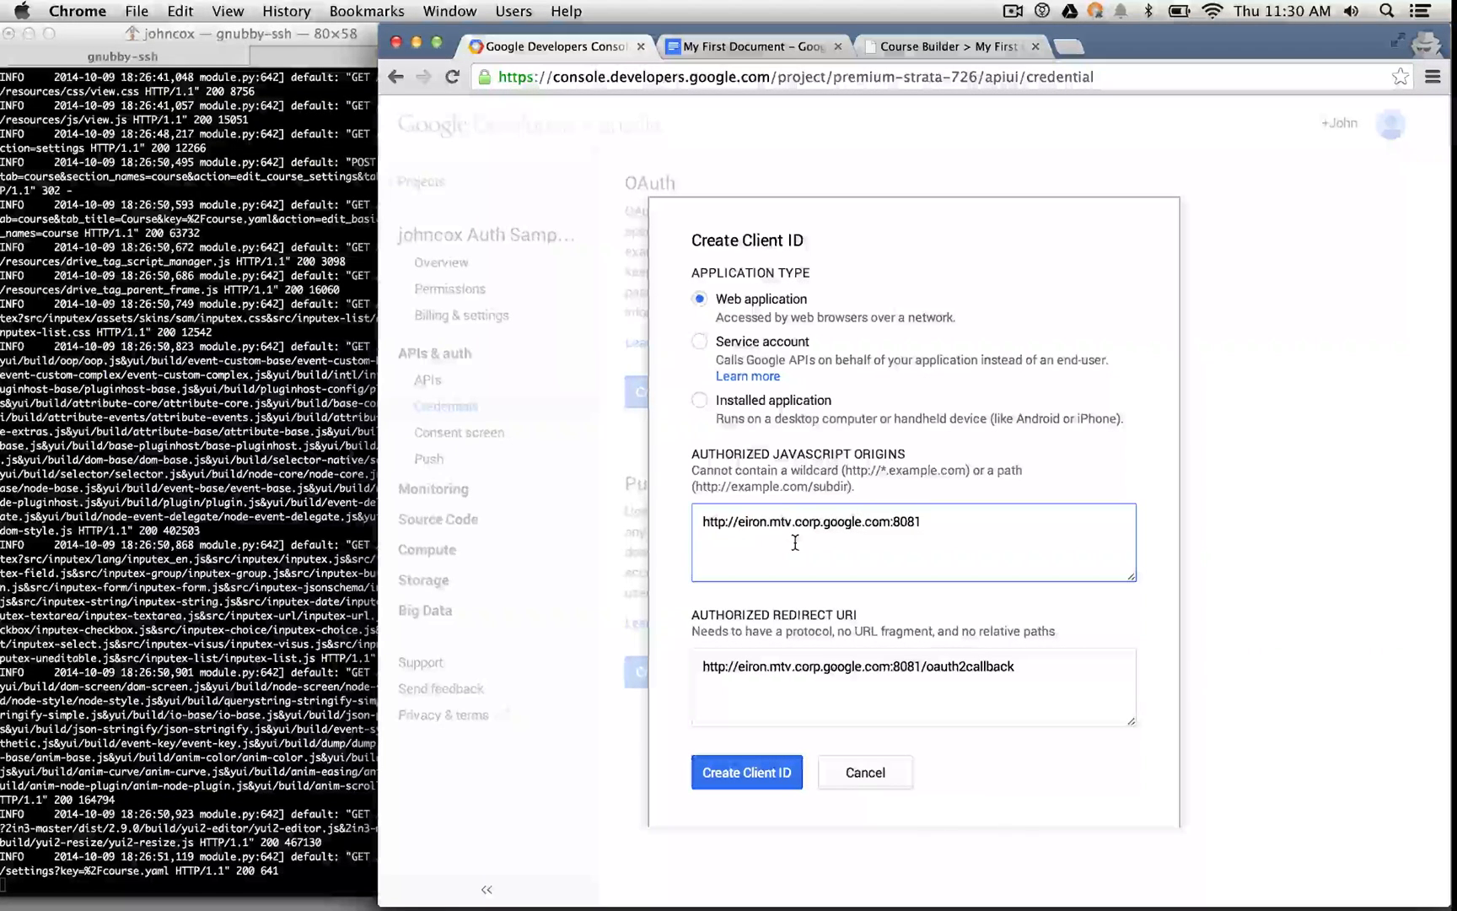
left_click(747, 773)
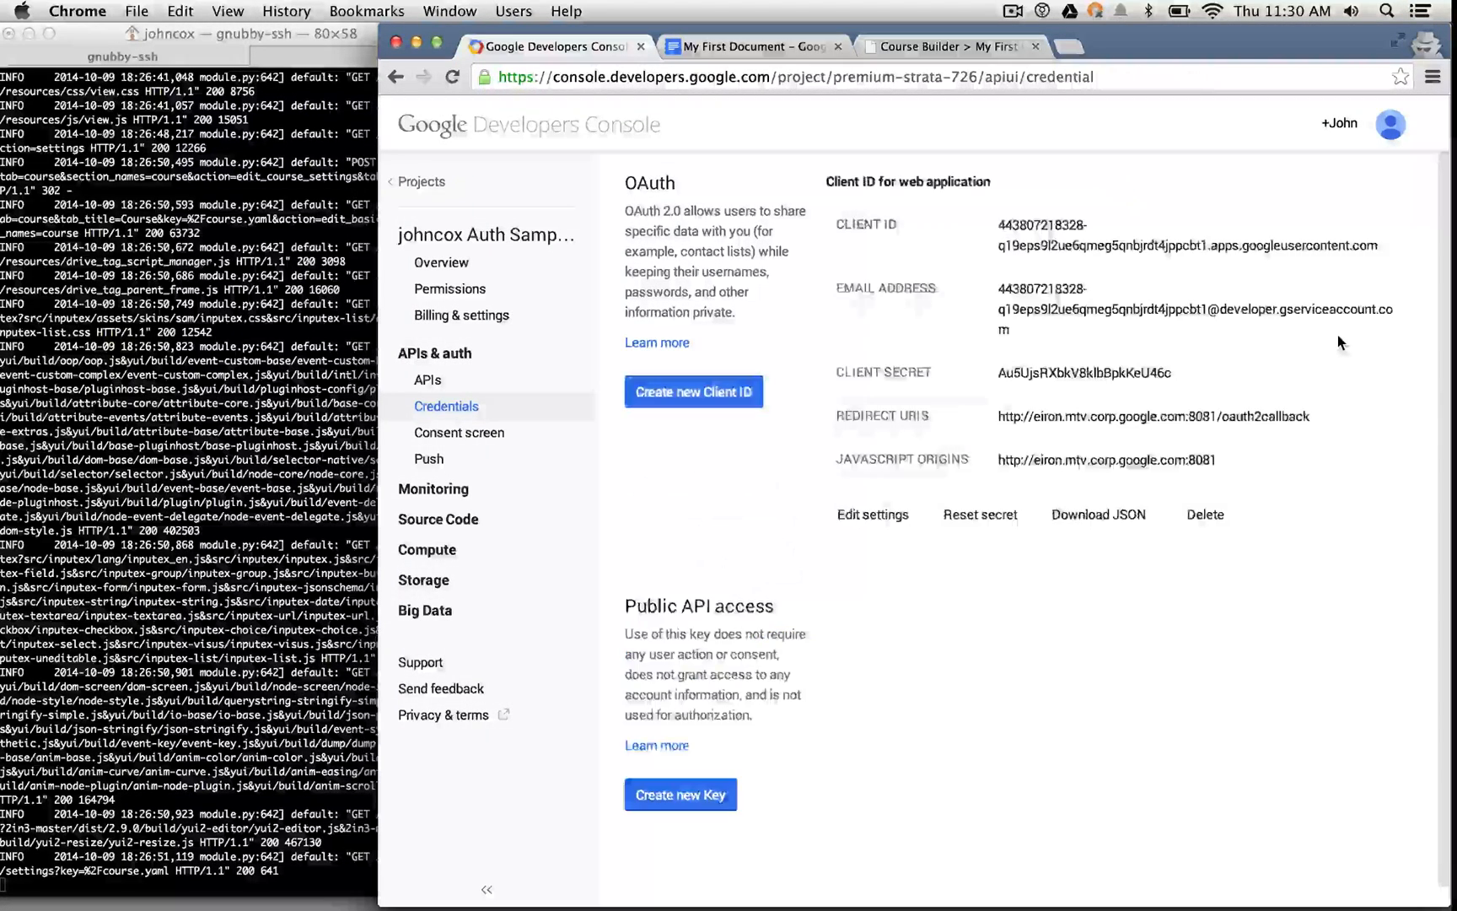
- Copy the web application's client ID from the Google Developers Console into the Google Client Id field of the Course Builder course settings
left_click_drag(835, 225, 1397, 253)
left_click(970, 47)
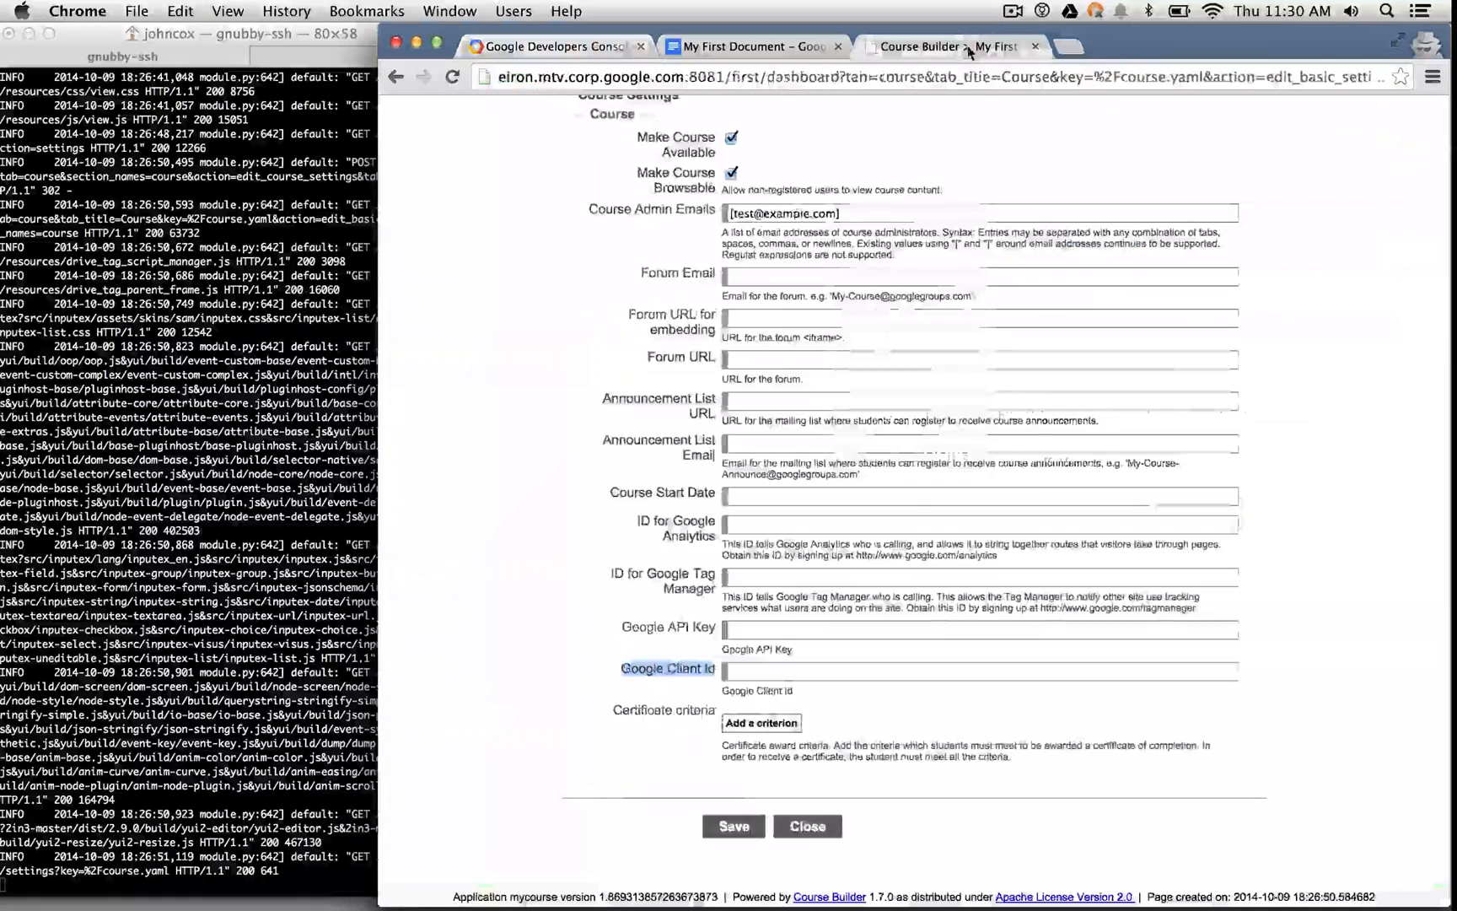
left_click(783, 671)
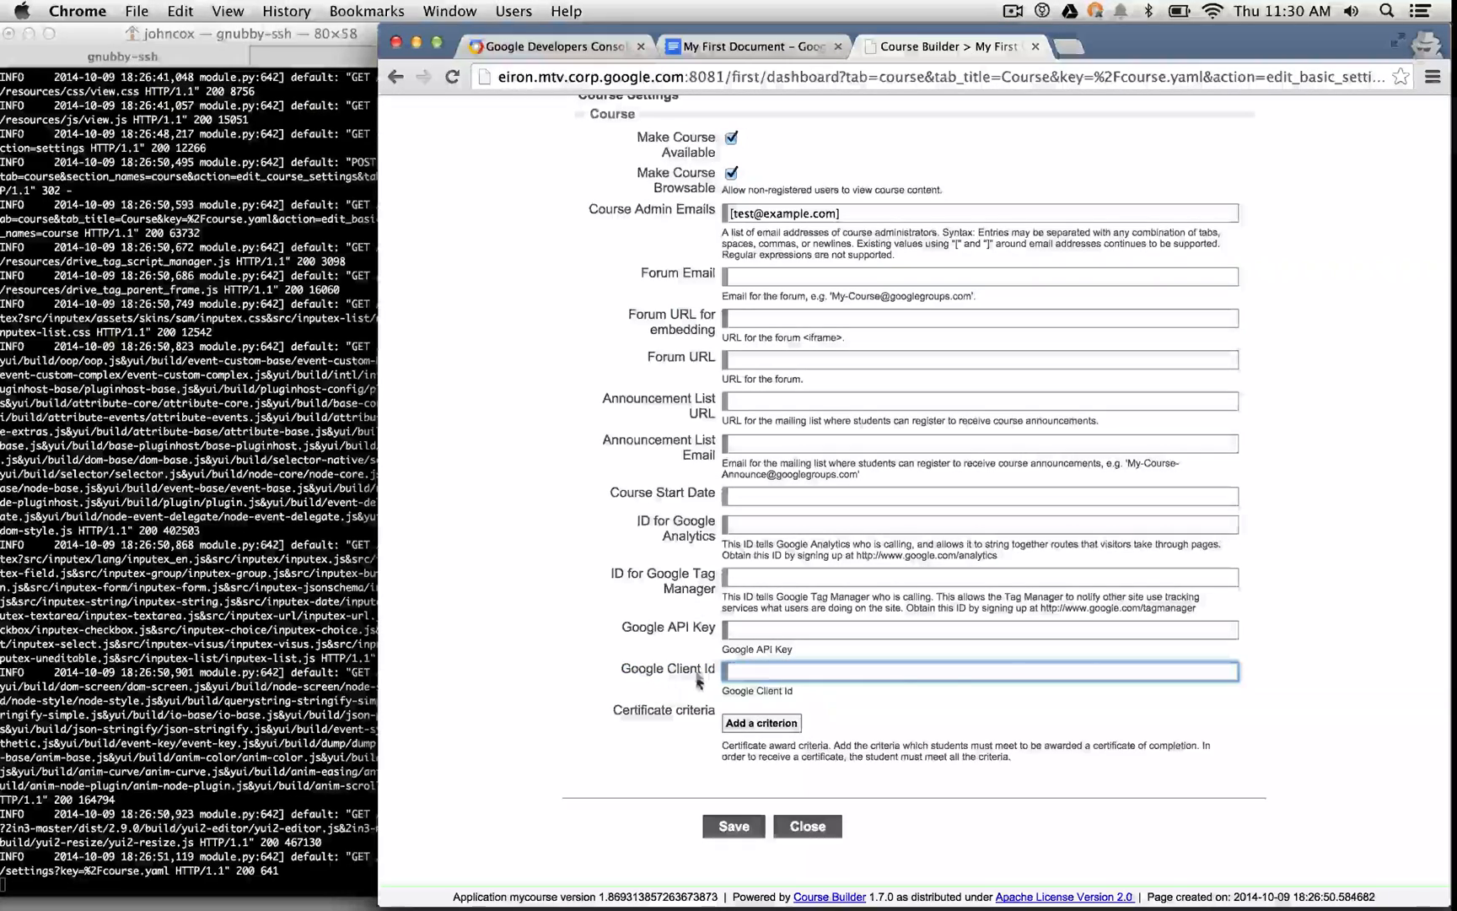
key("super+v")
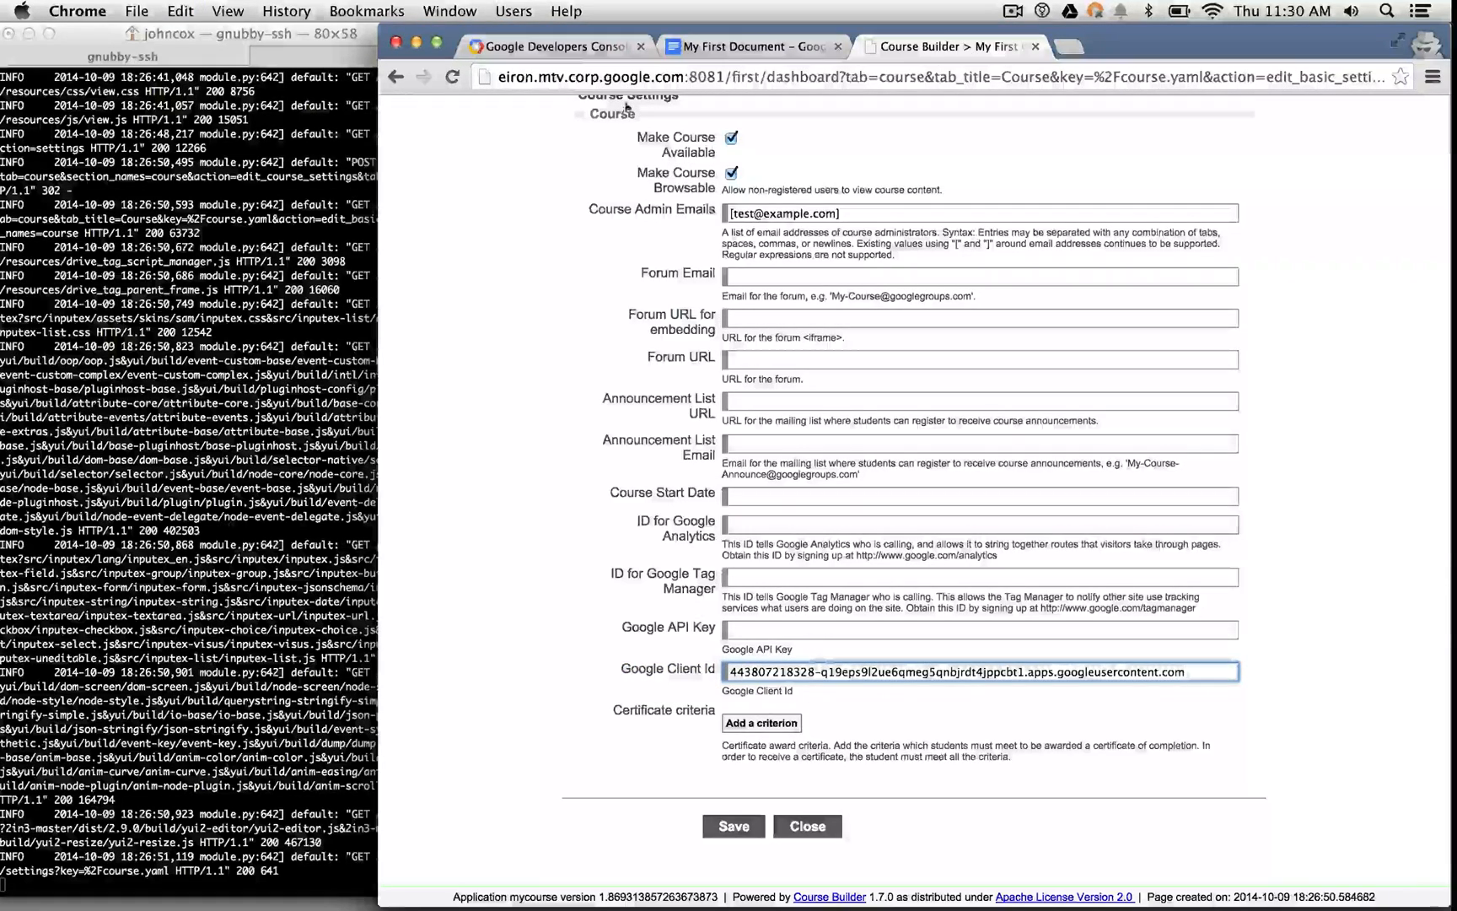
left_click(569, 47)
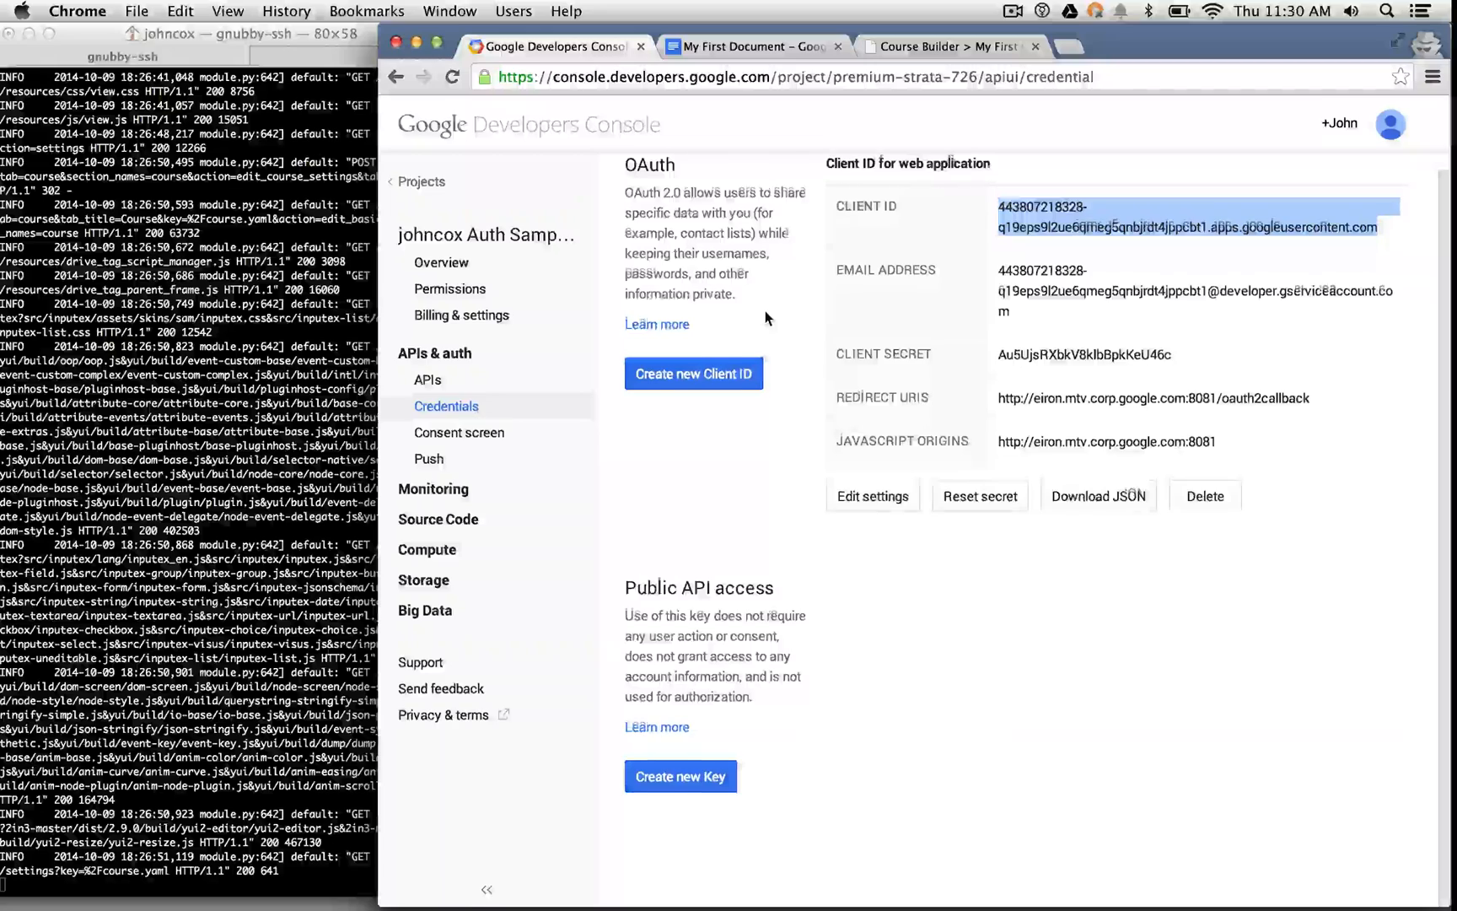
scroll(764, 311, "down", 1)
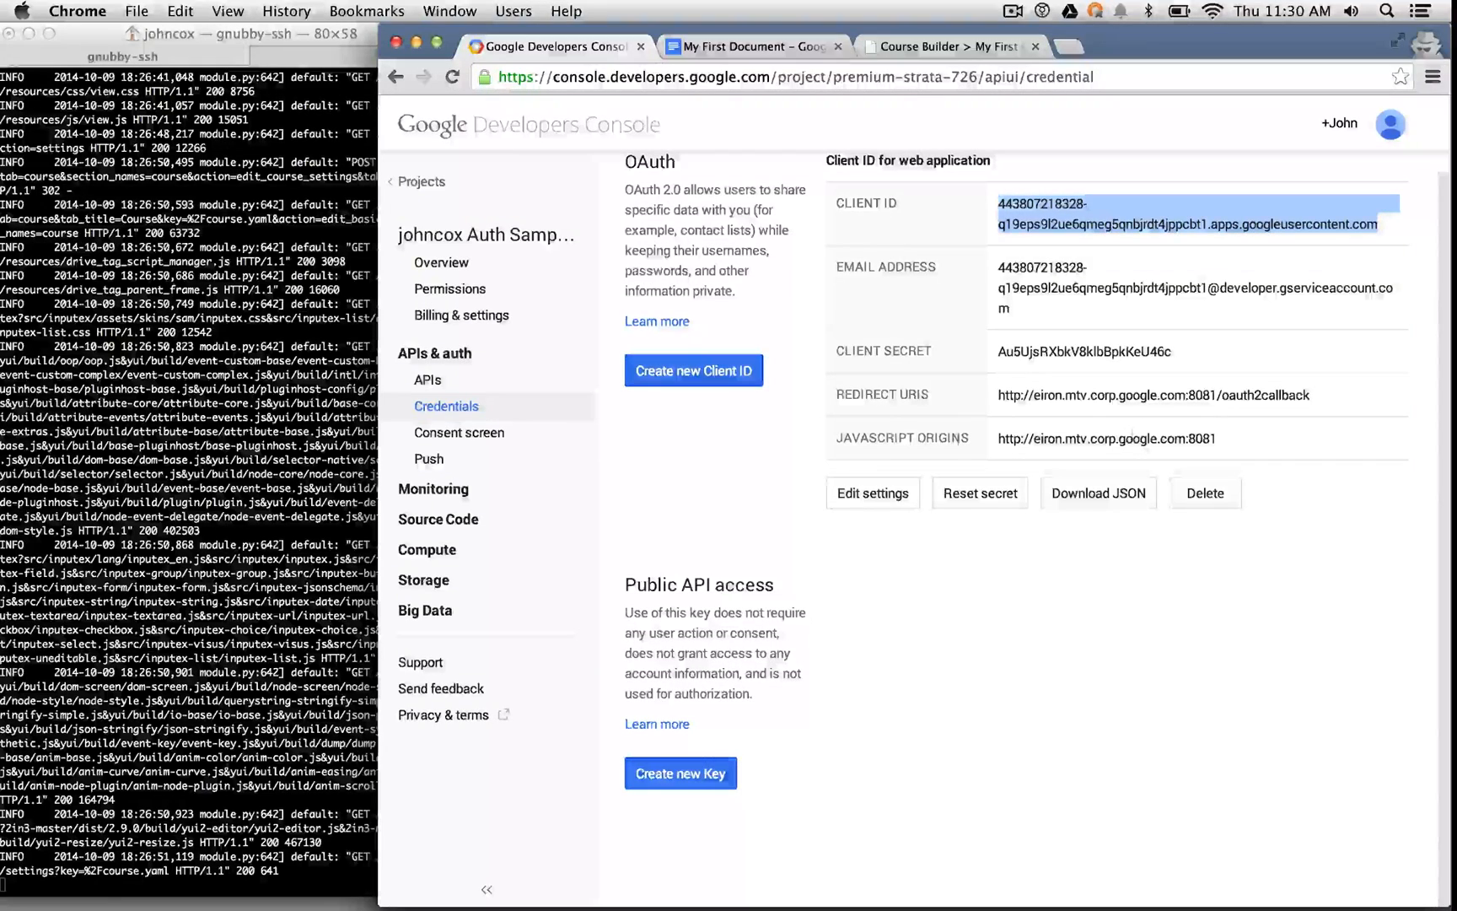
left_click(707, 780)
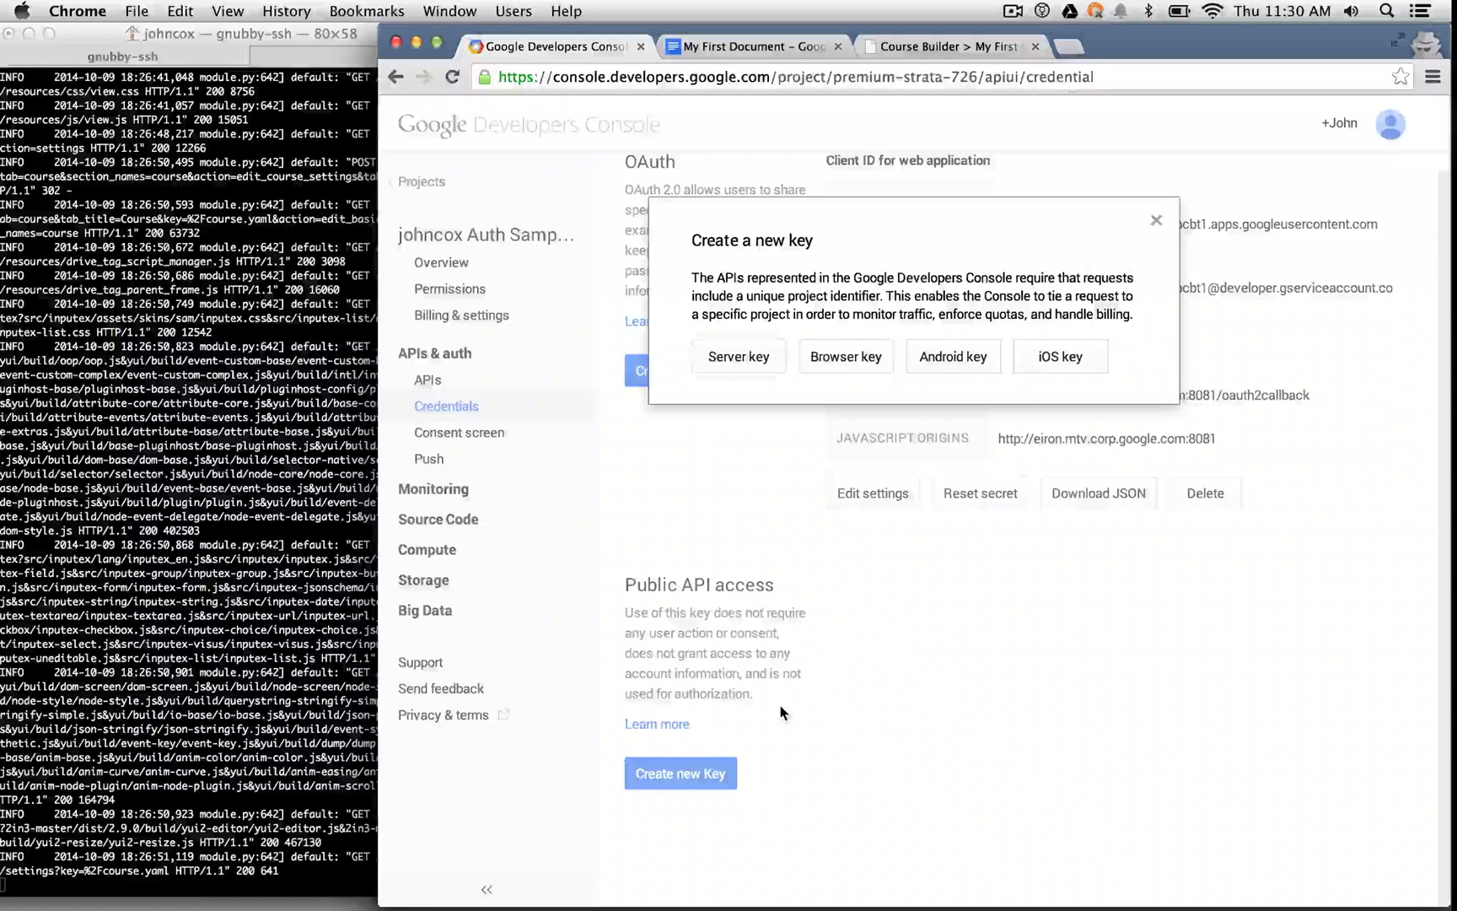
left_click(832, 357)
left_click(826, 389)
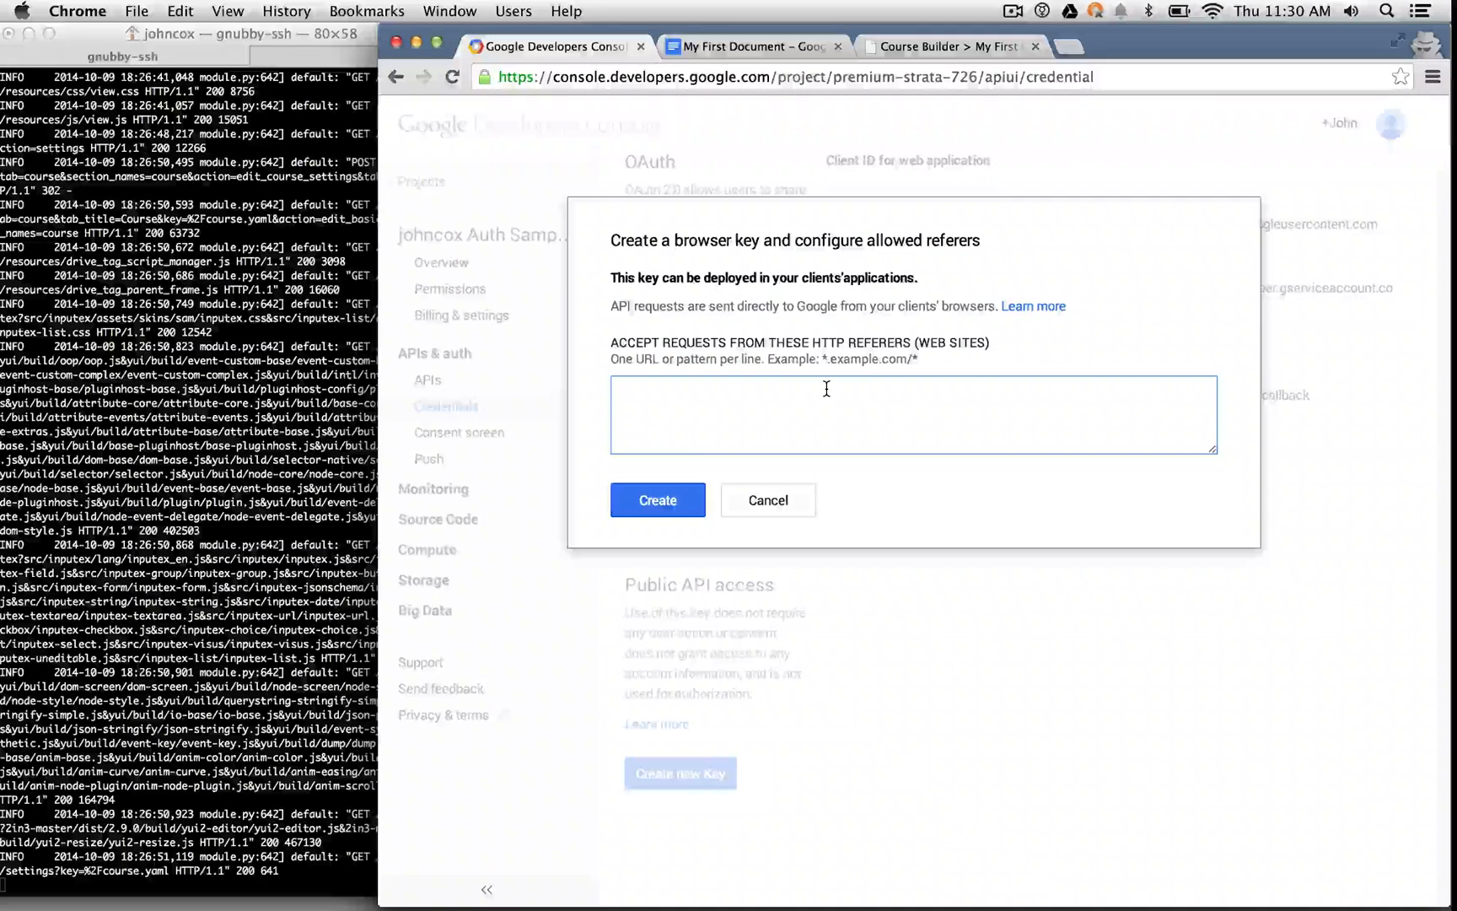
type("http://")
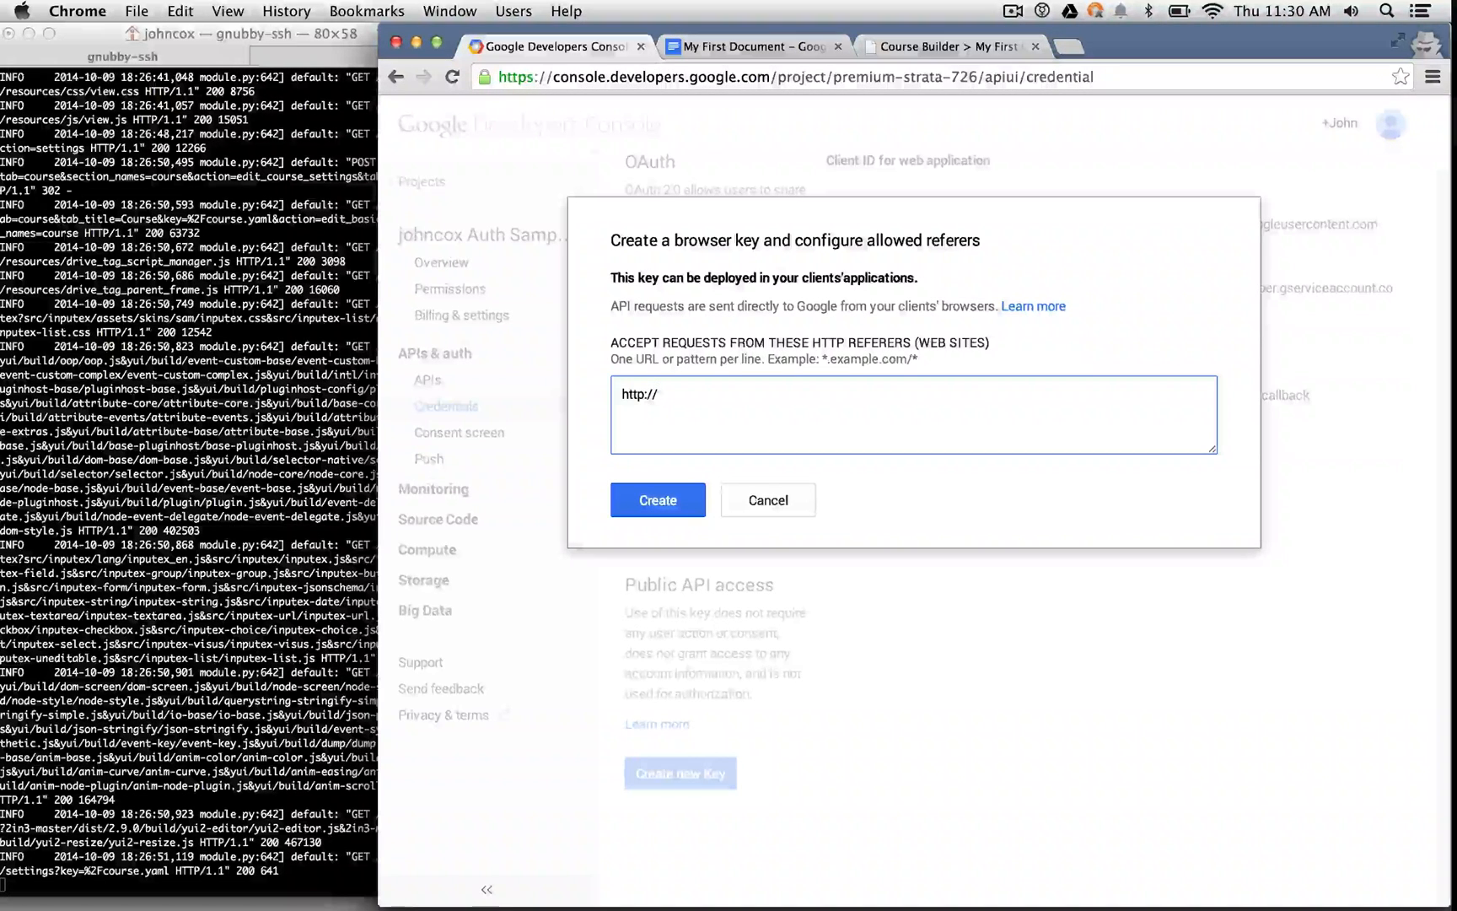
type("eiron.m")
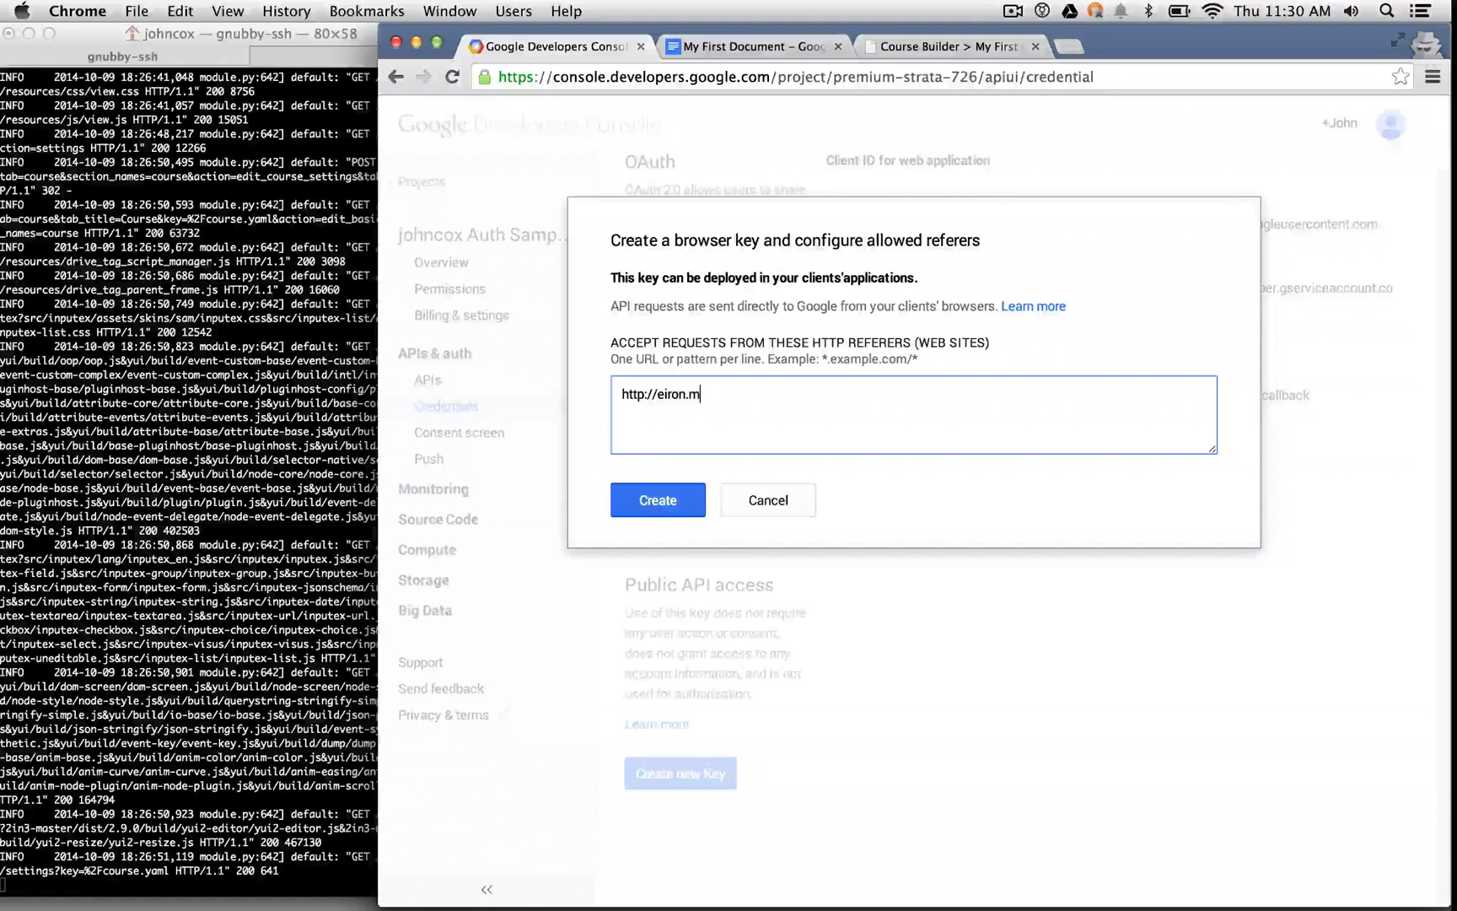
type("tb.")
key("BackSpace")
key("BackSpace")
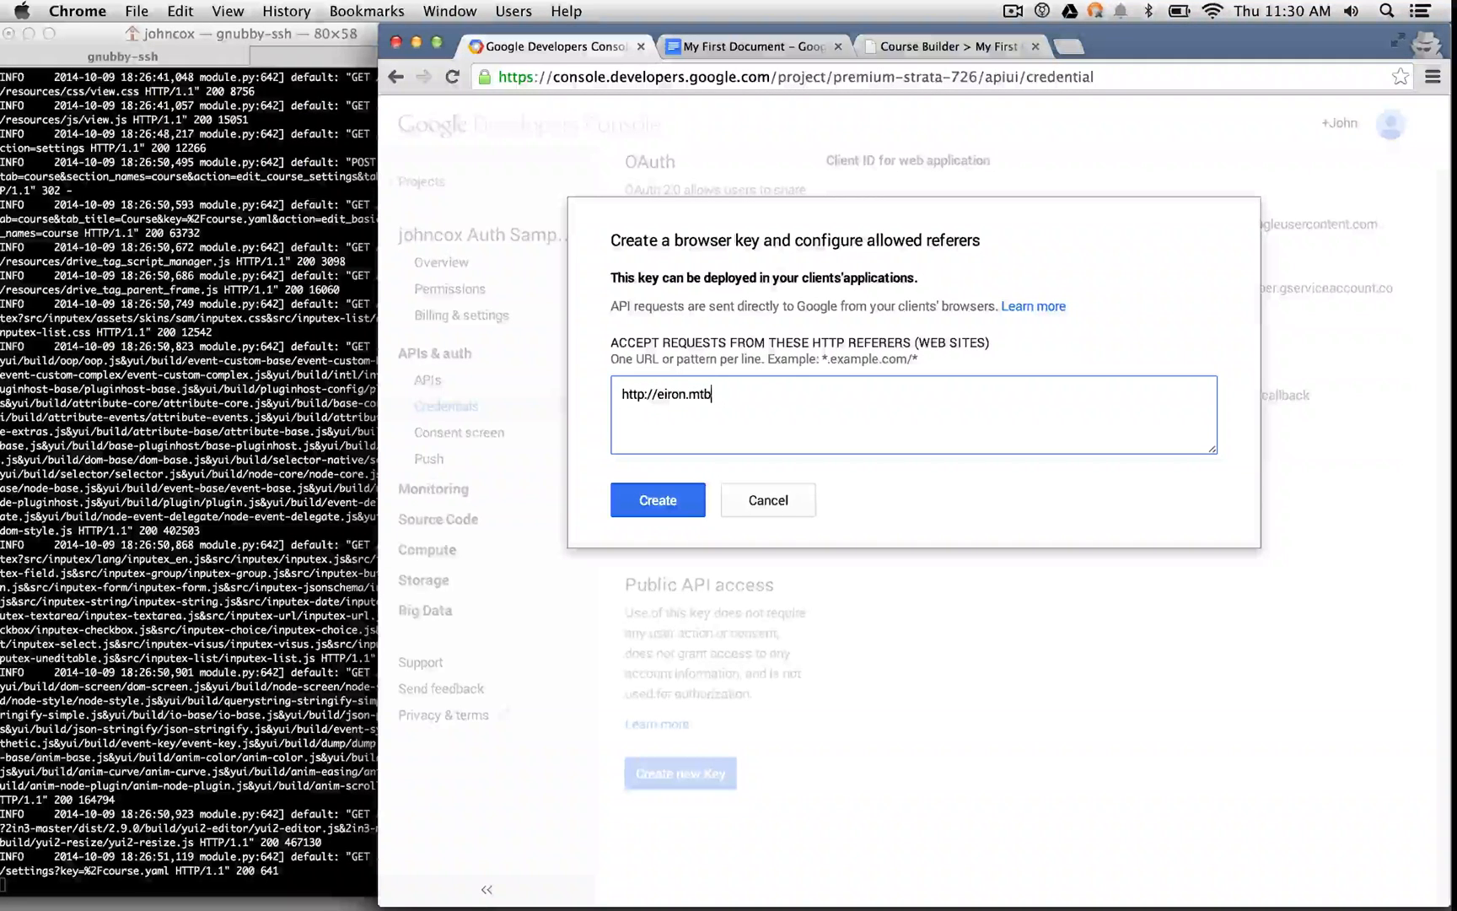
type("c")
key("BackSpace")
type("v.cor")
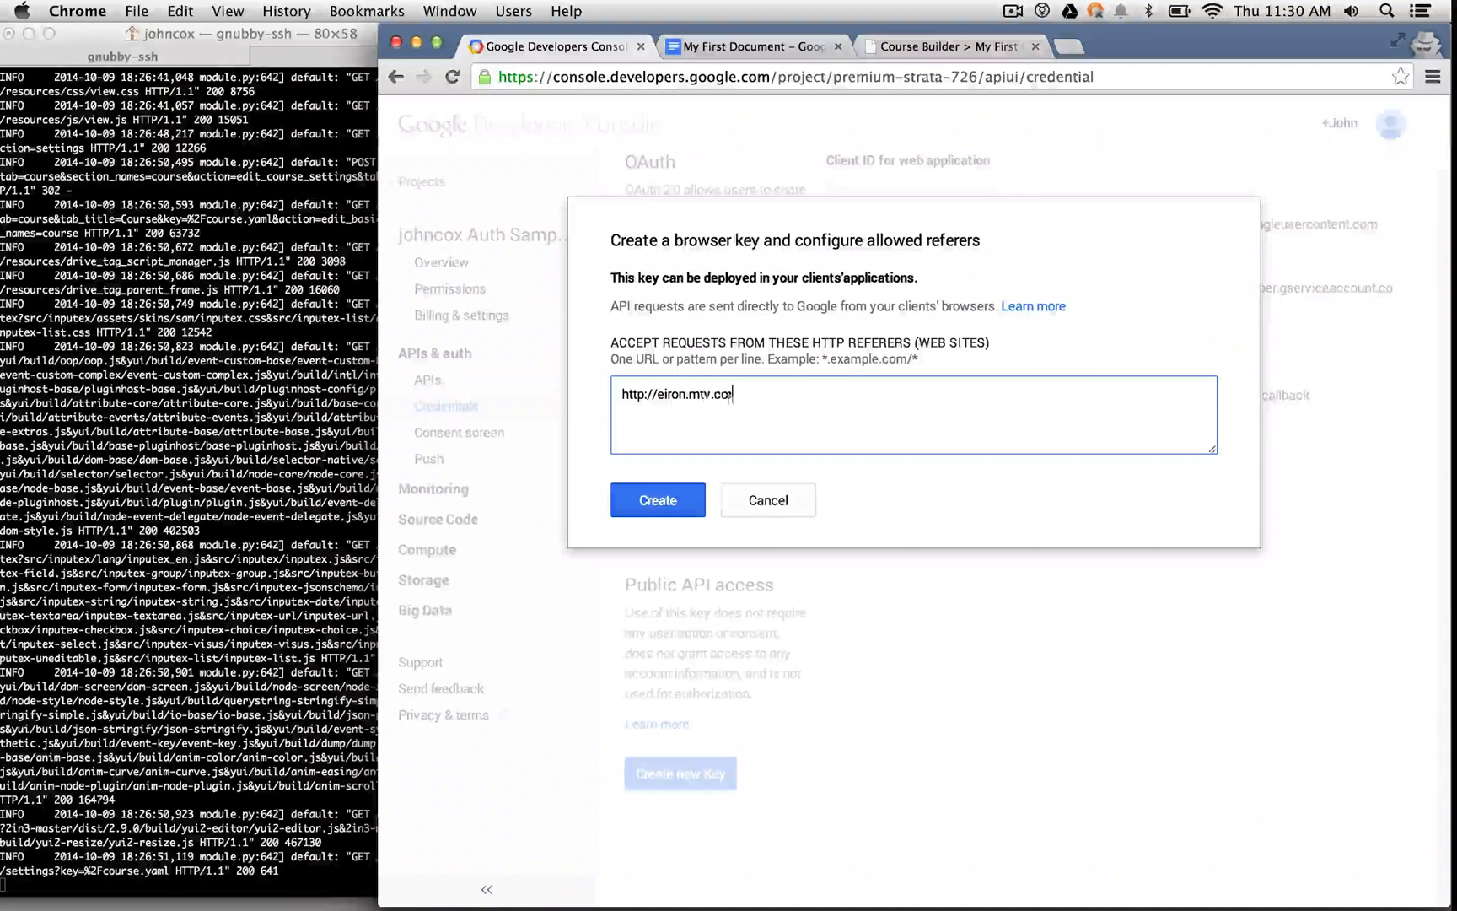
type("p.google.com:8081")
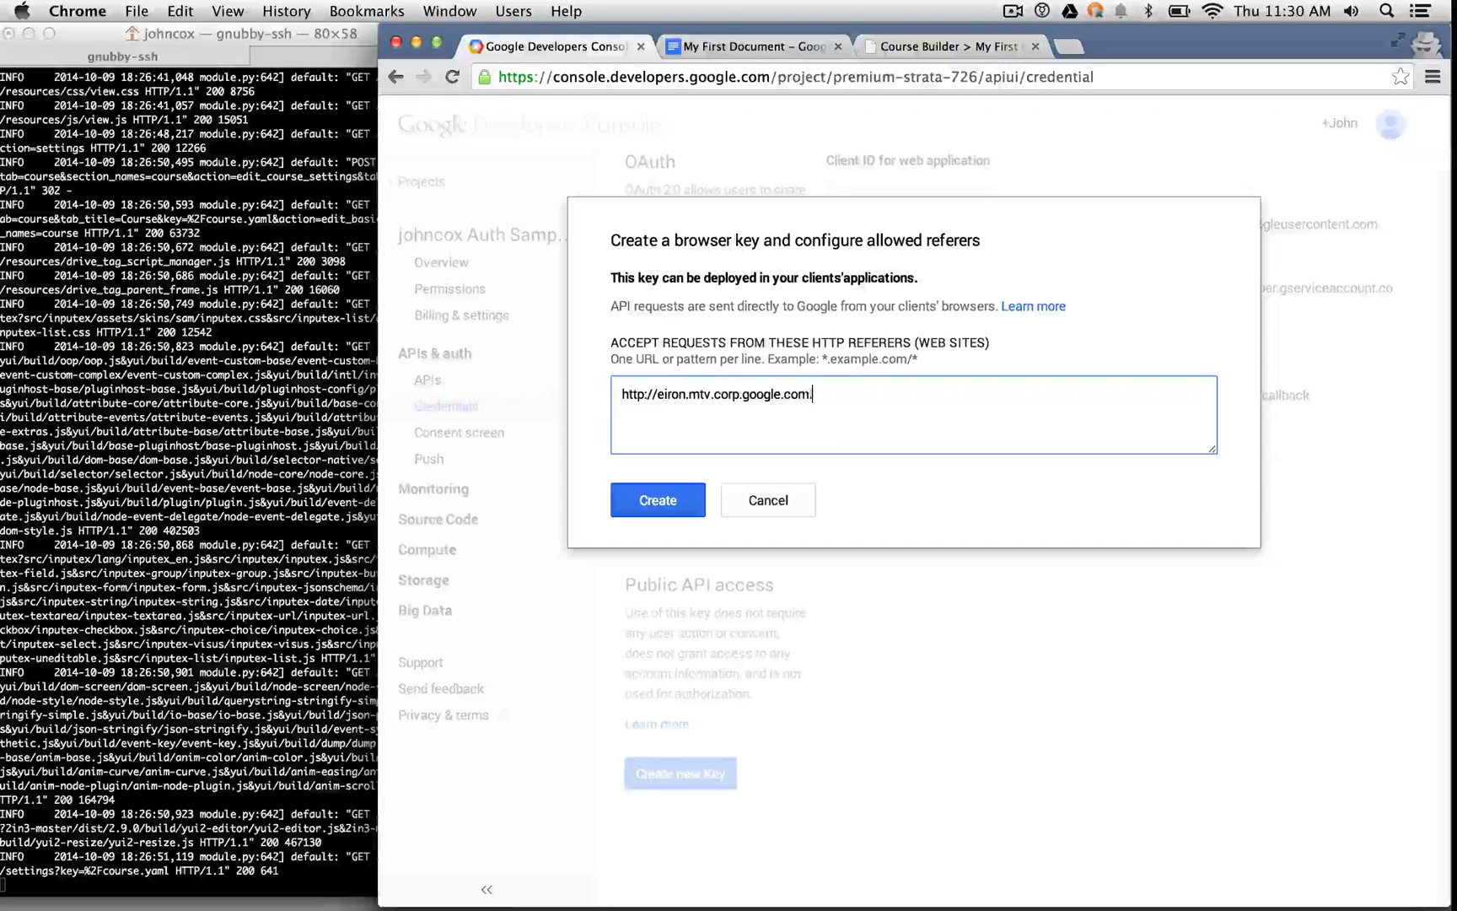
type("/")
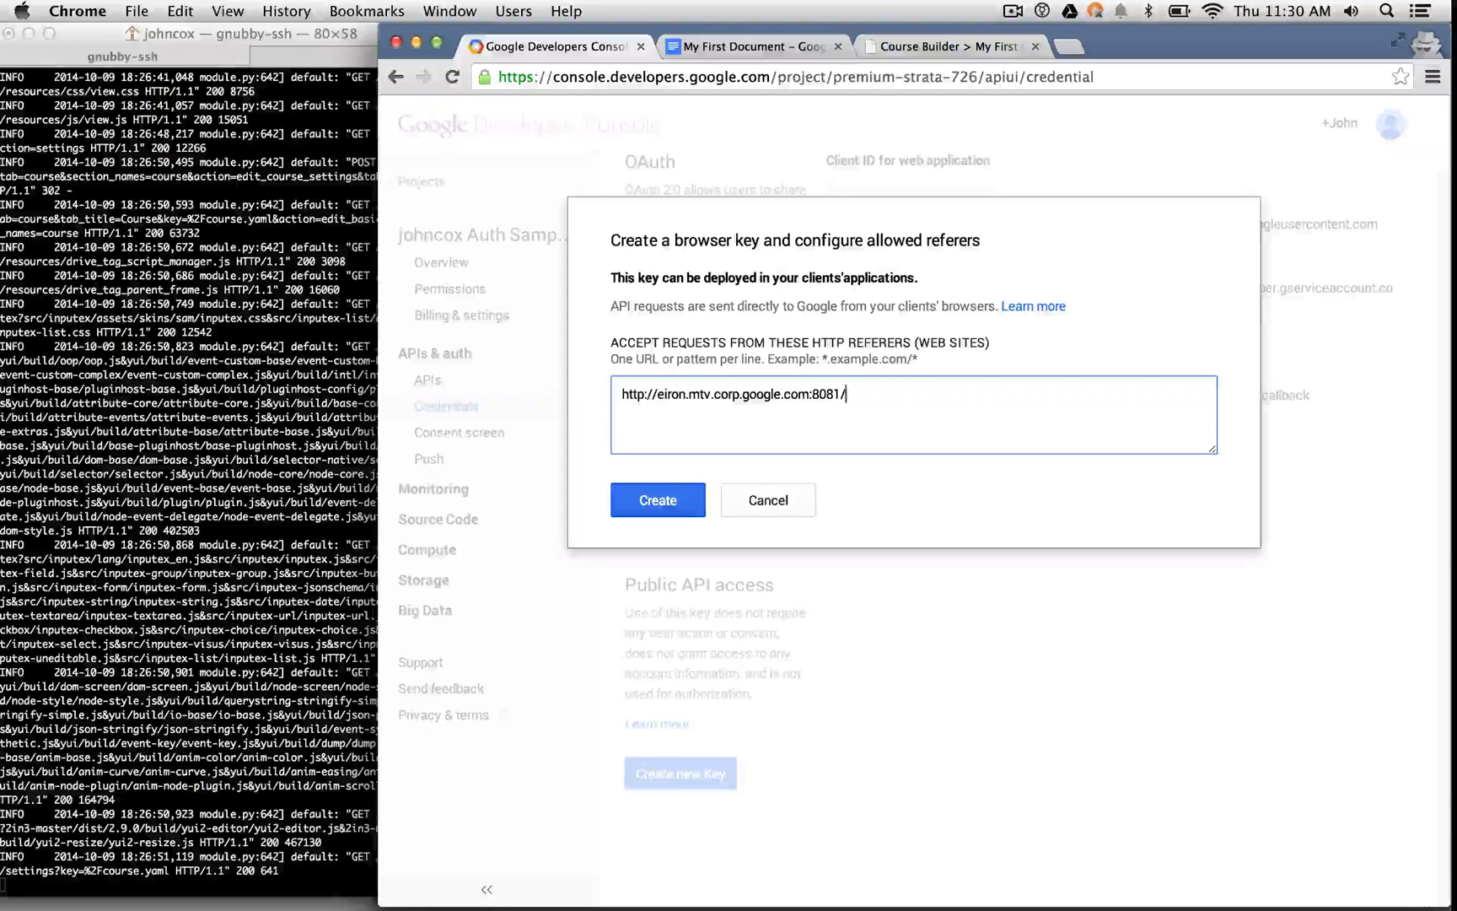
type("*")
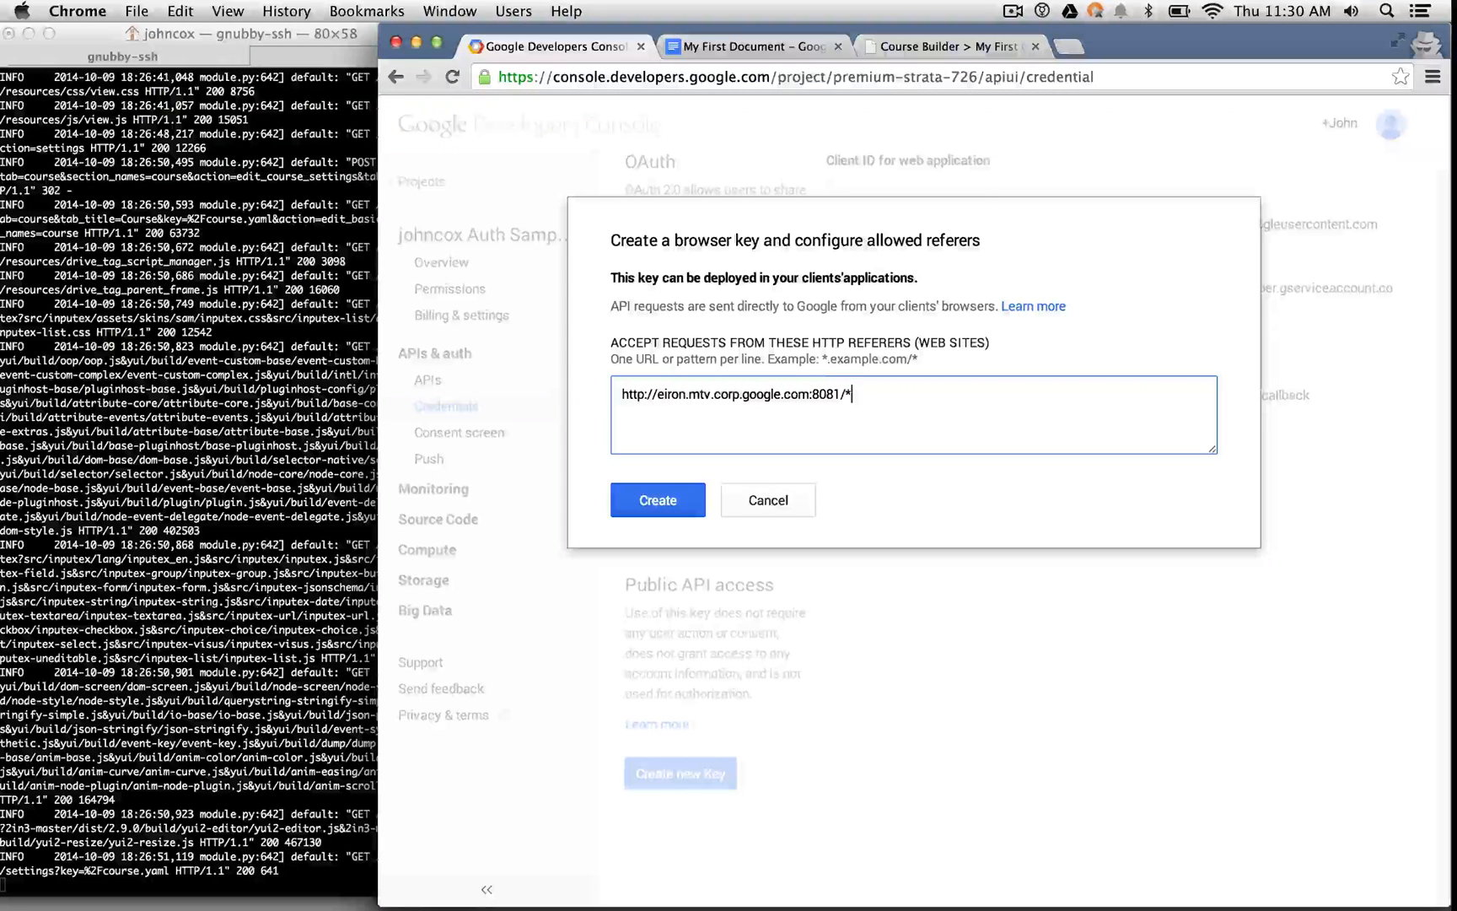
left_click(669, 506)
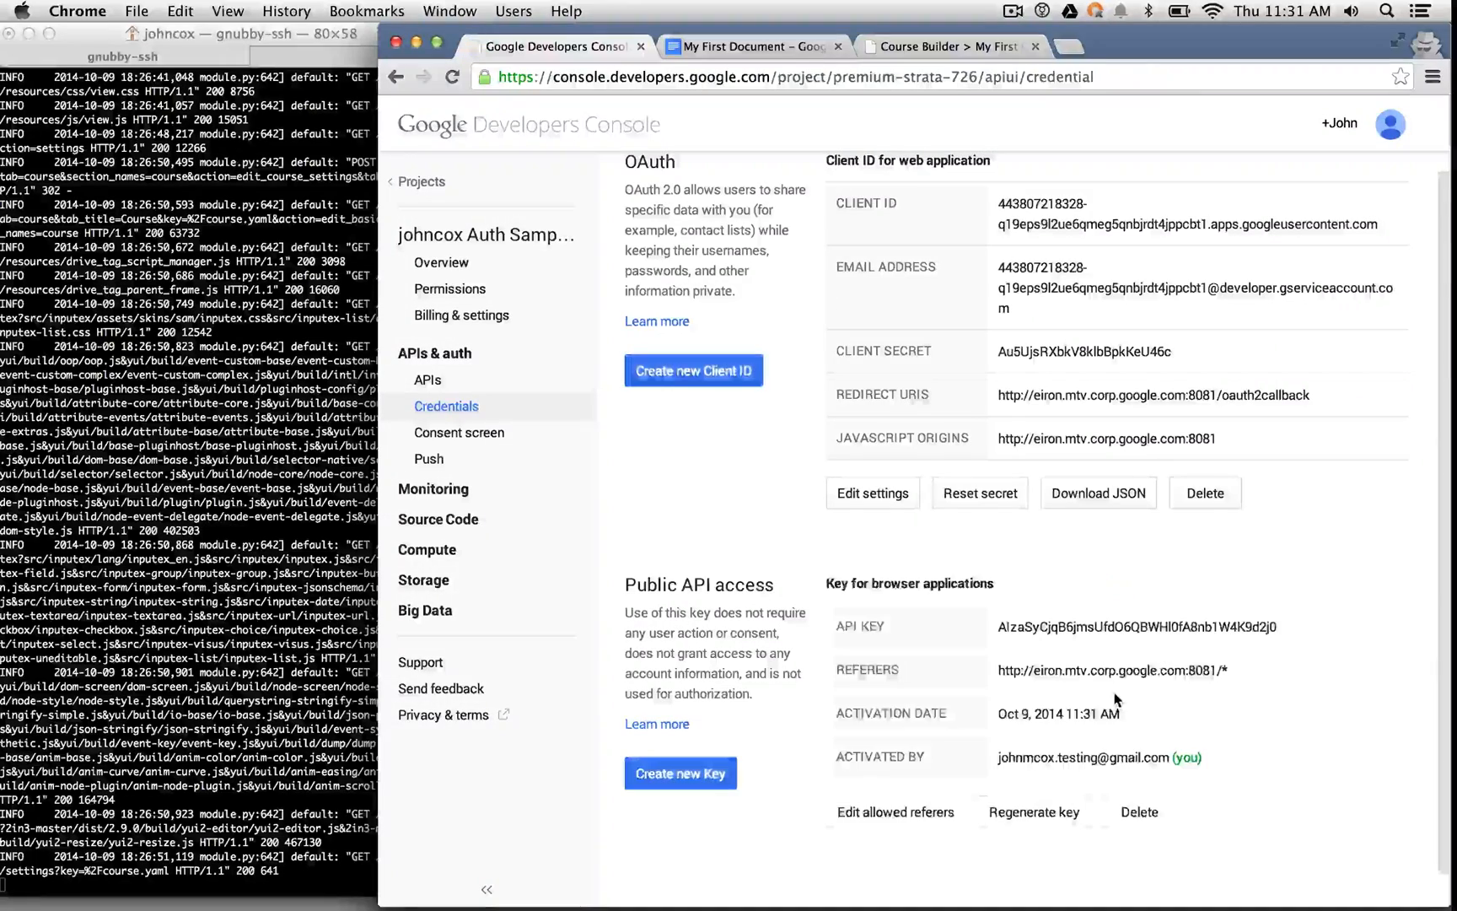
- Copy the new browser API key into the Google API Key field of the Course Builder course settings and save them
double_click(1099, 634)
key("super+c")
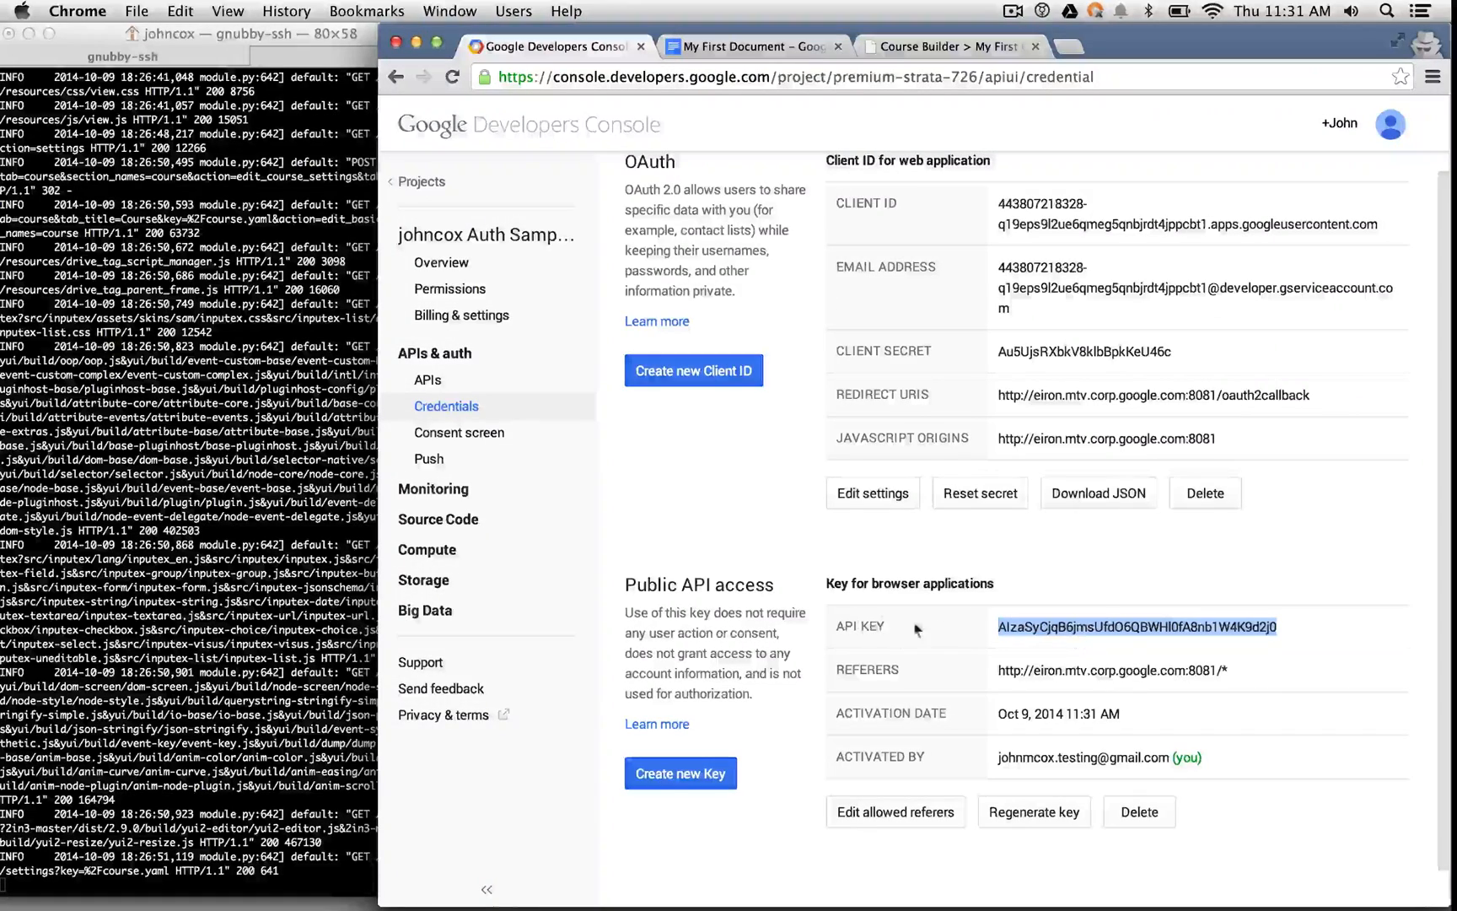
left_click(927, 46)
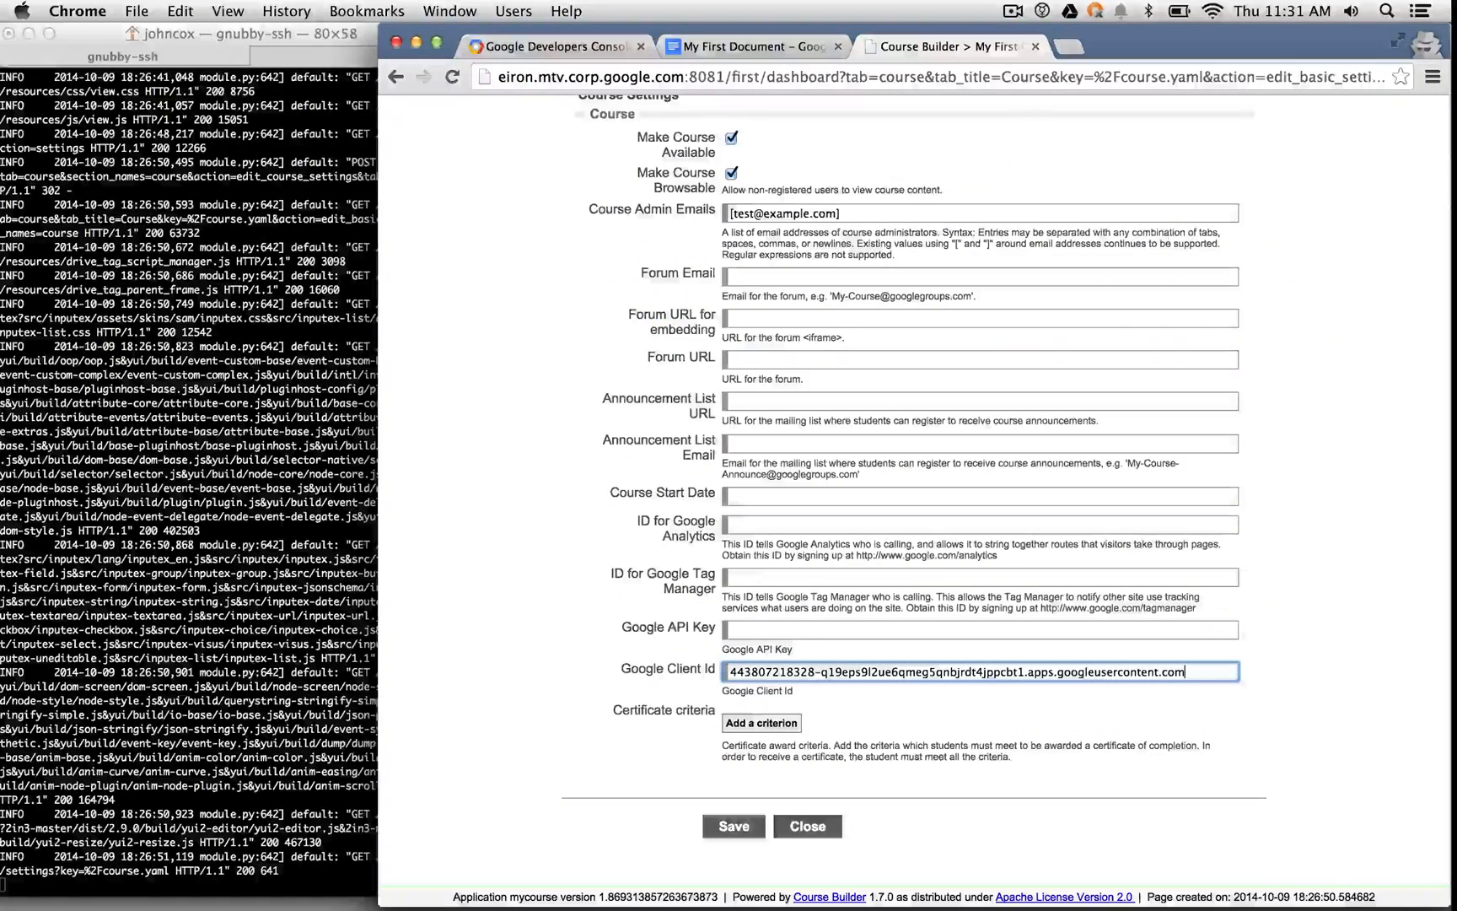
left_click(761, 629)
key("super+v")
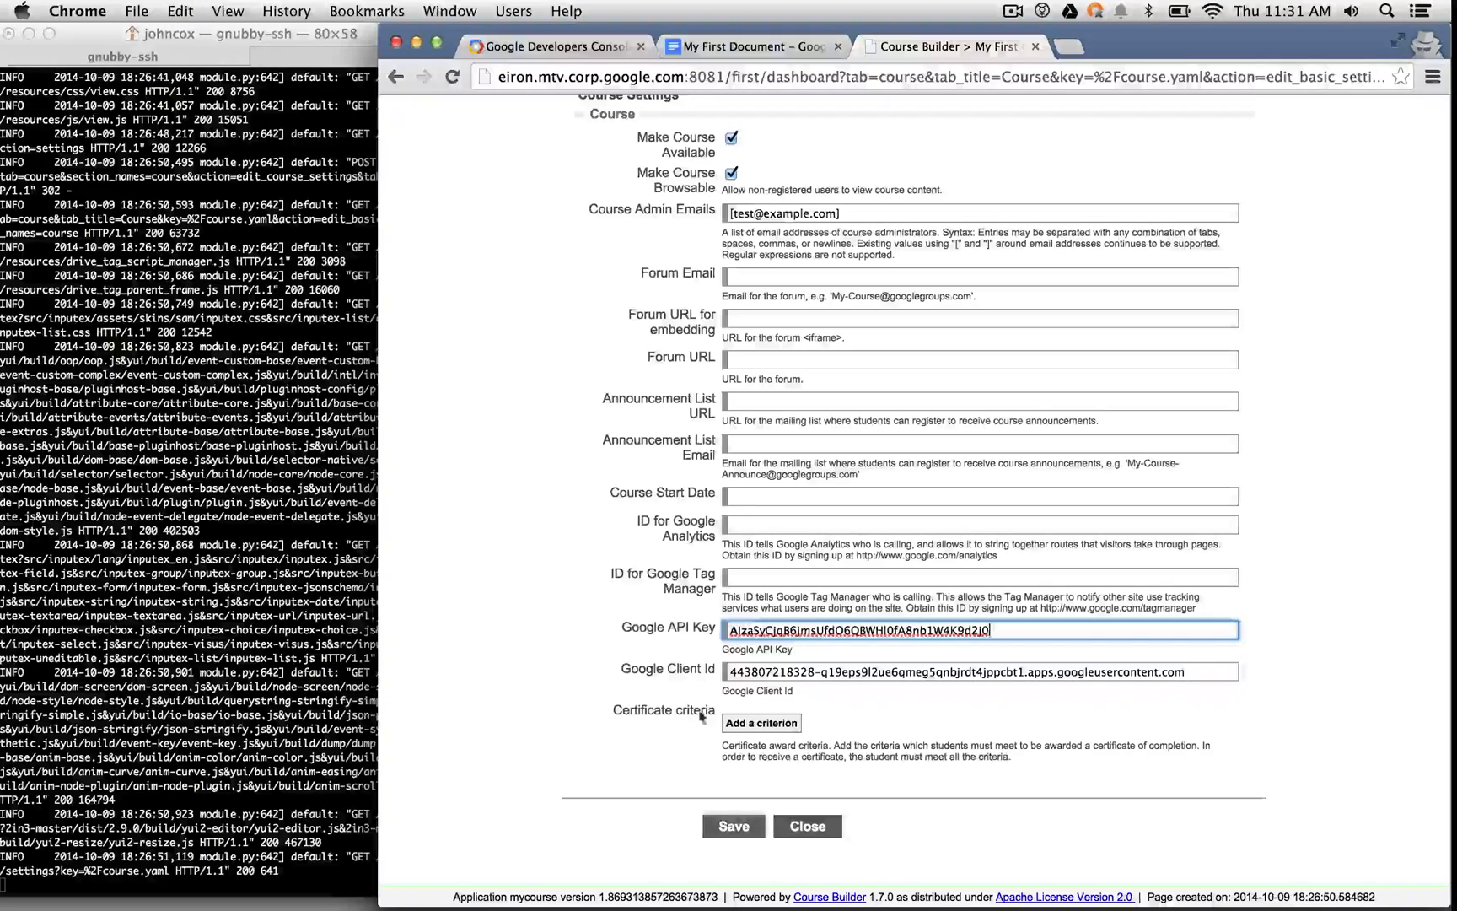
left_click(728, 835)
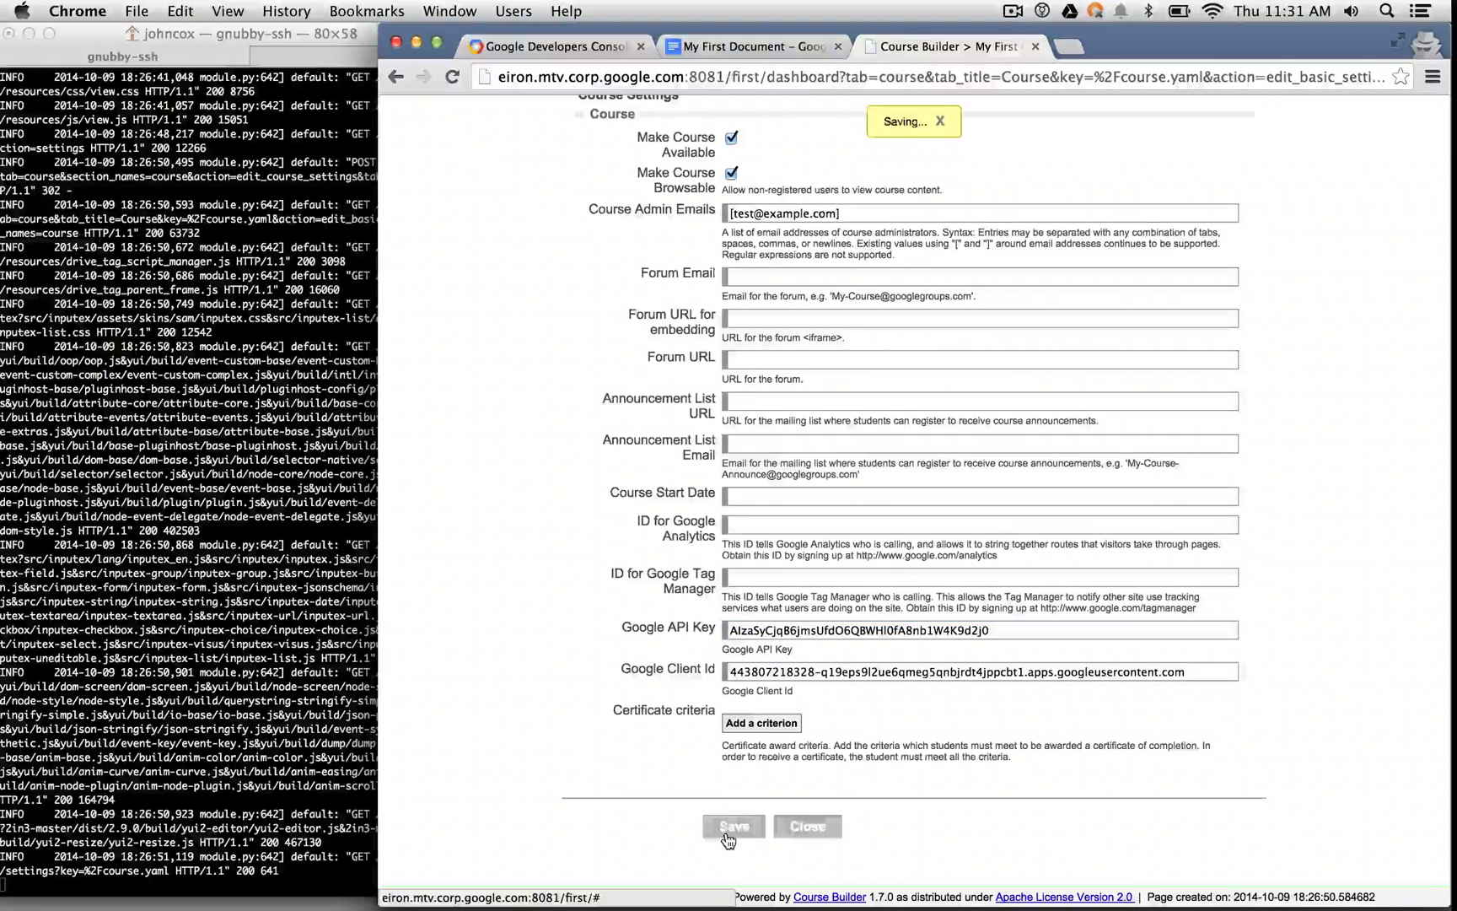
- Switch to the Google Developers Console, find Drive API in the project's API list and enable it
left_click(519, 41)
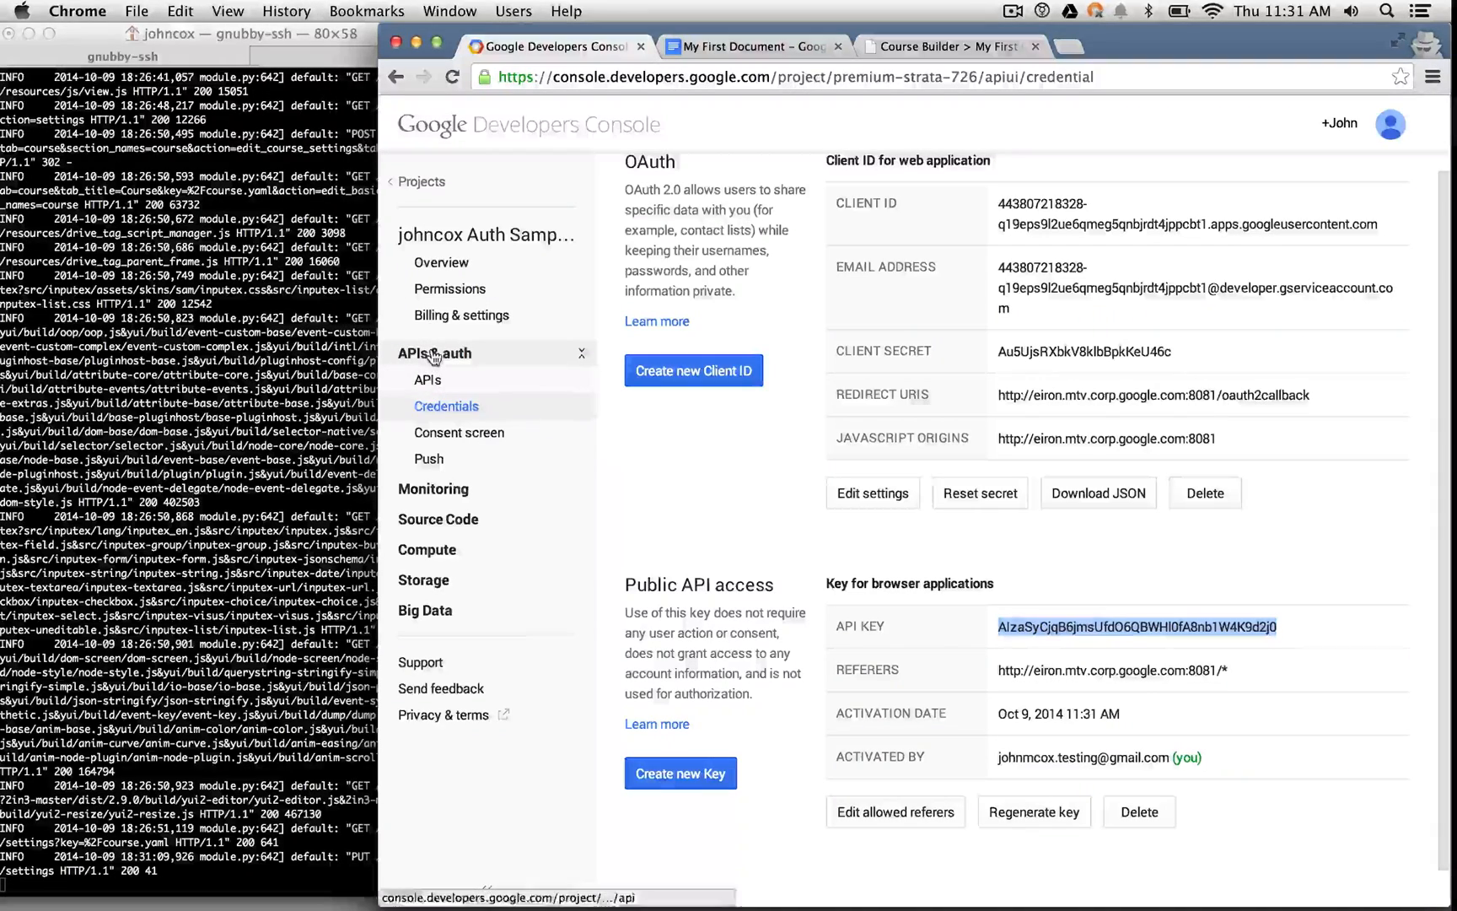
left_click(427, 380)
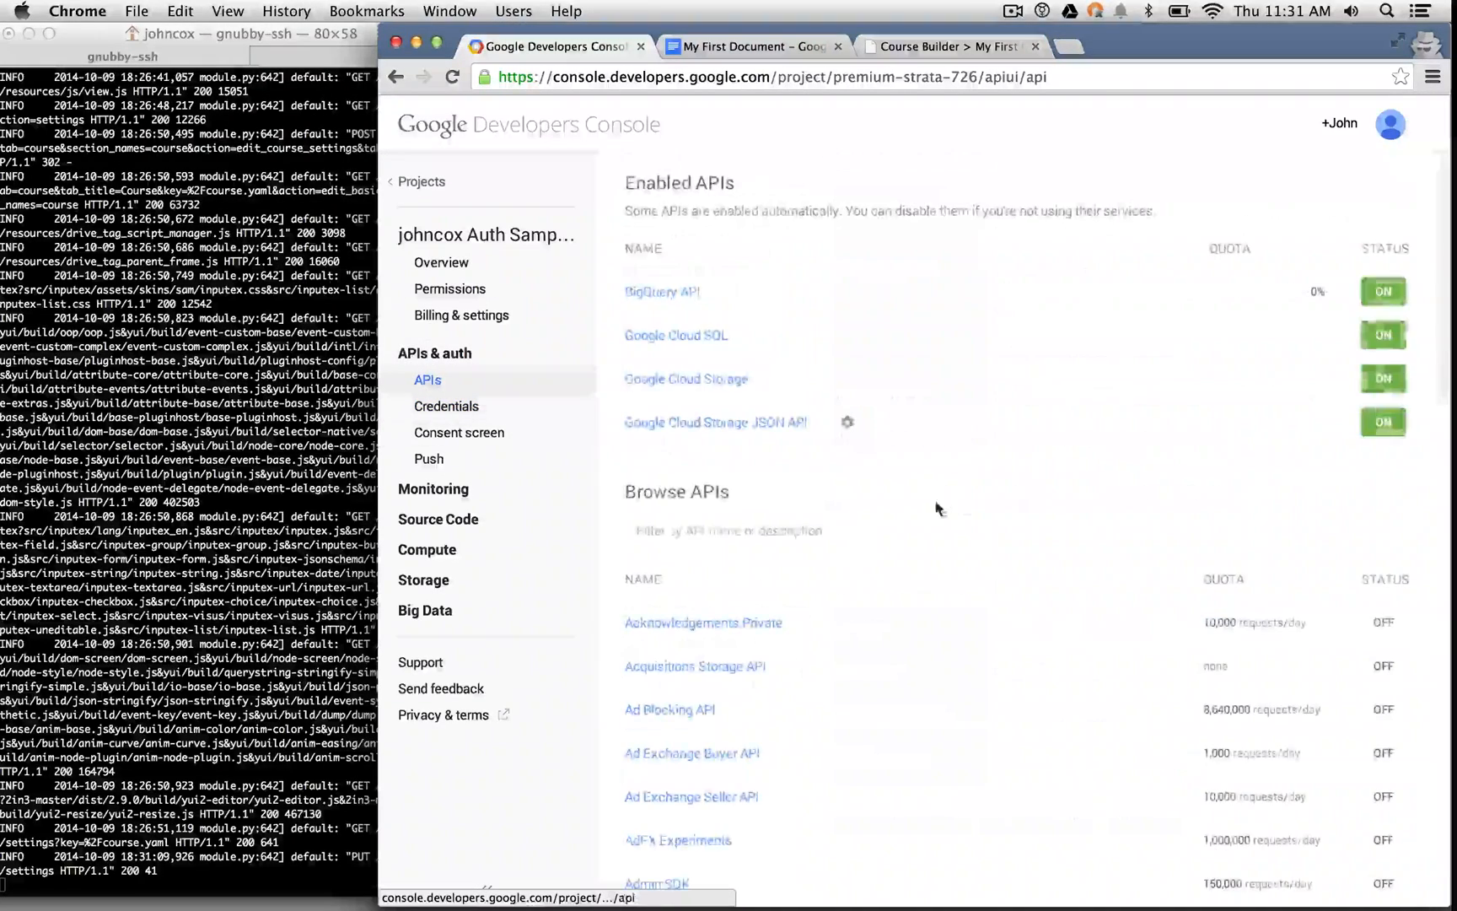
scroll(969, 508, "down", 10)
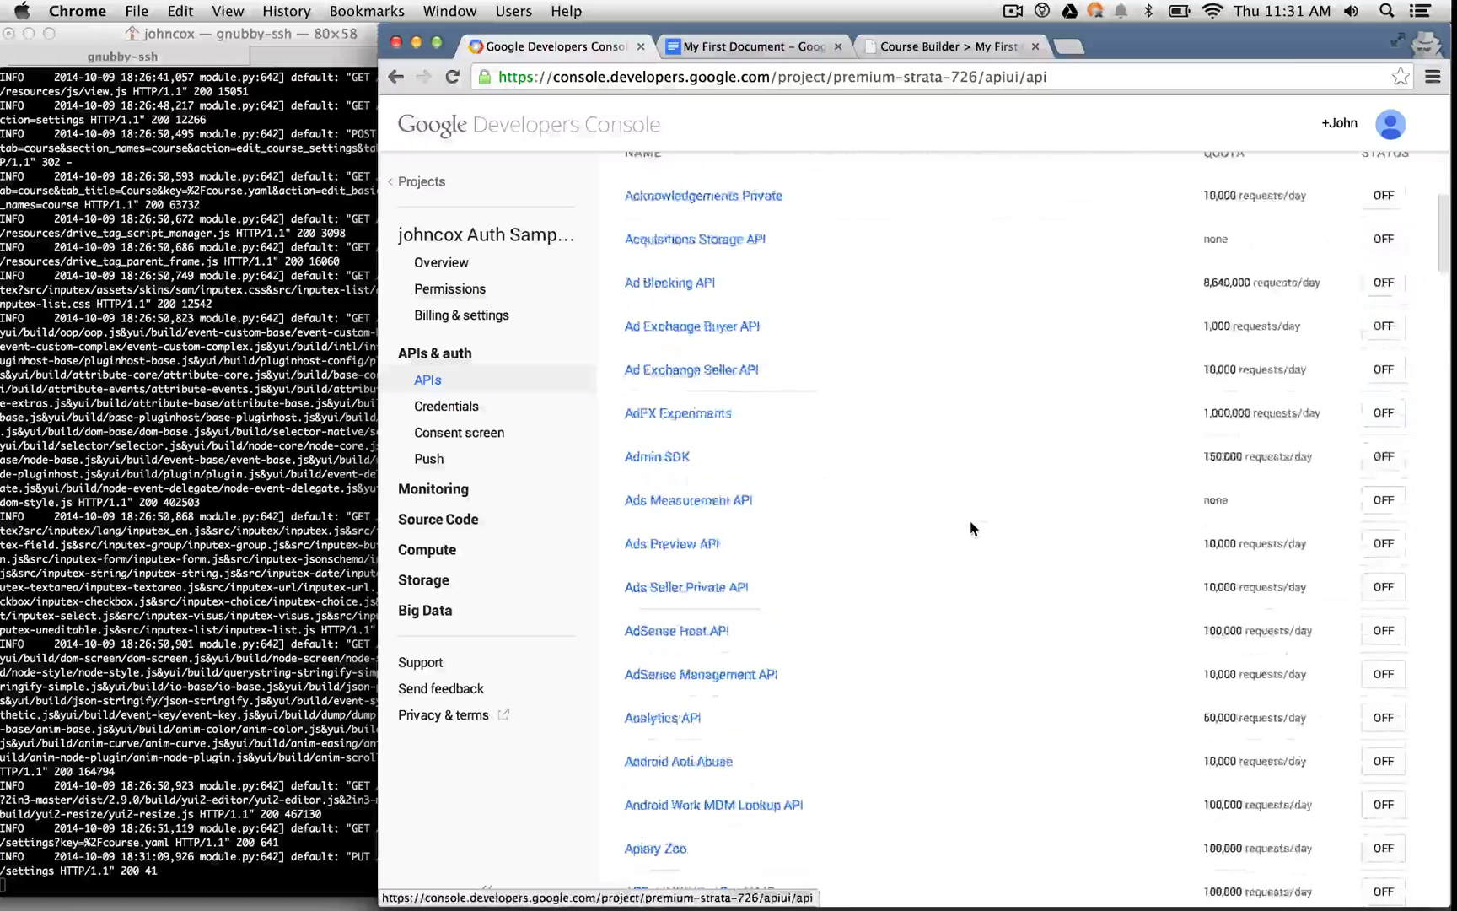
key("super+f")
type("Drive Api")
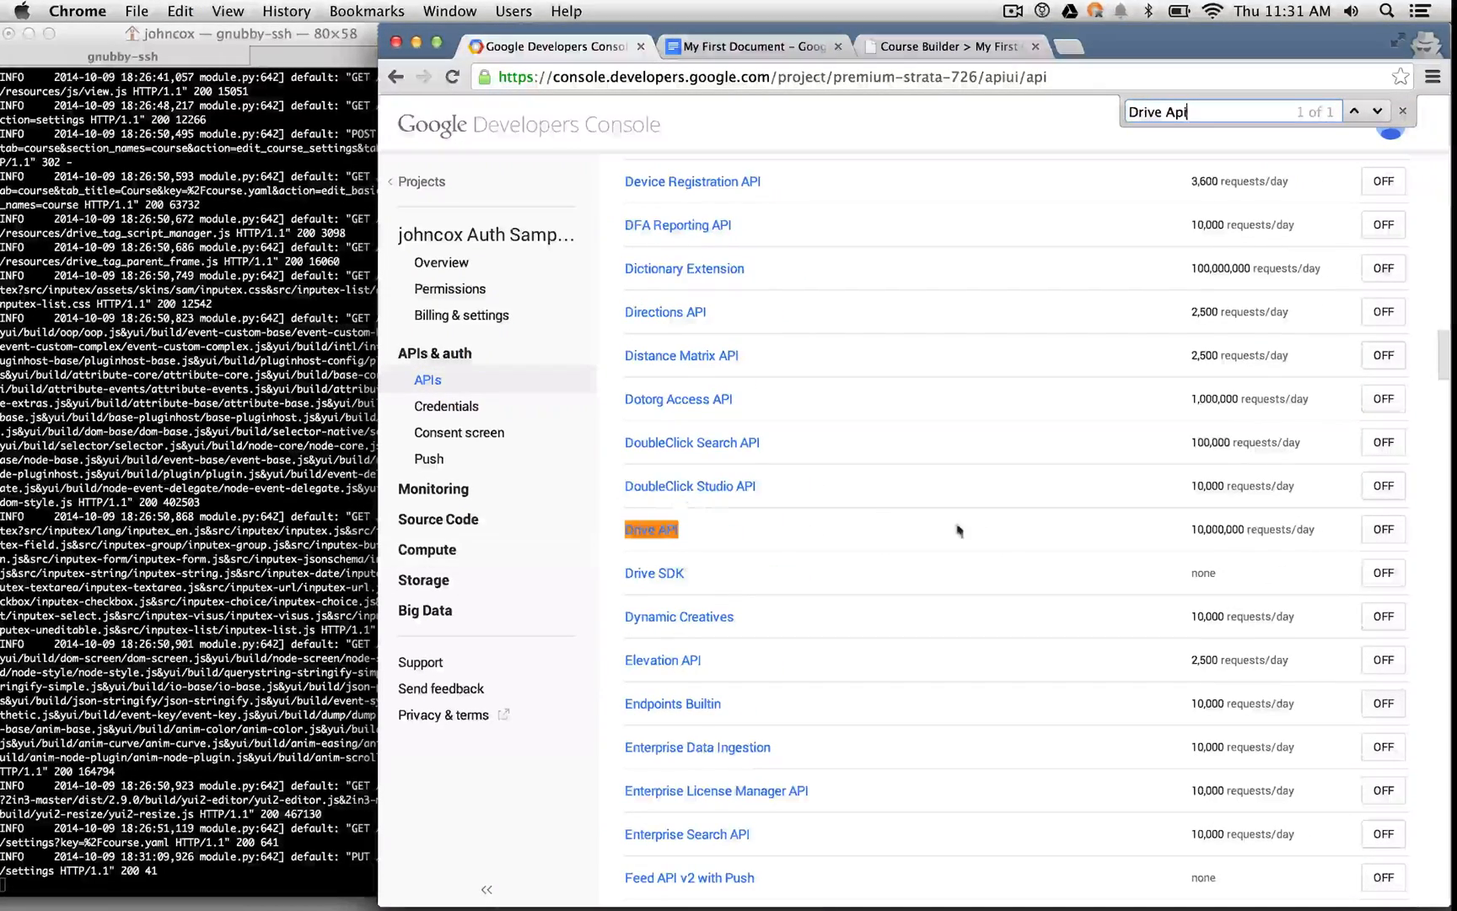
left_click(1387, 533)
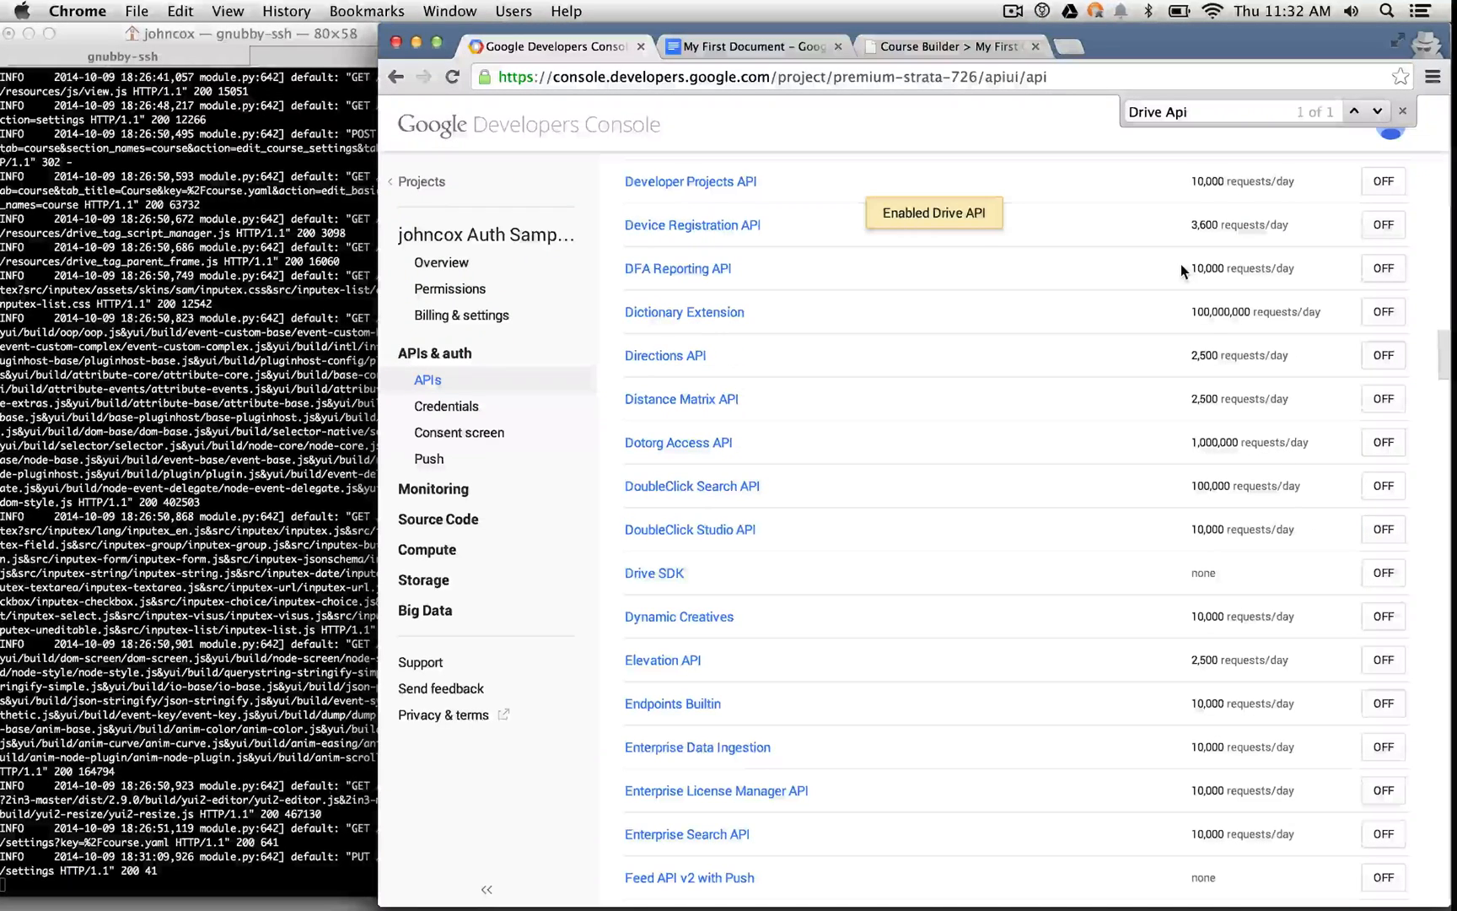
- Find Google Picker API in the API list and enable it
key("super+f")
type("Go")
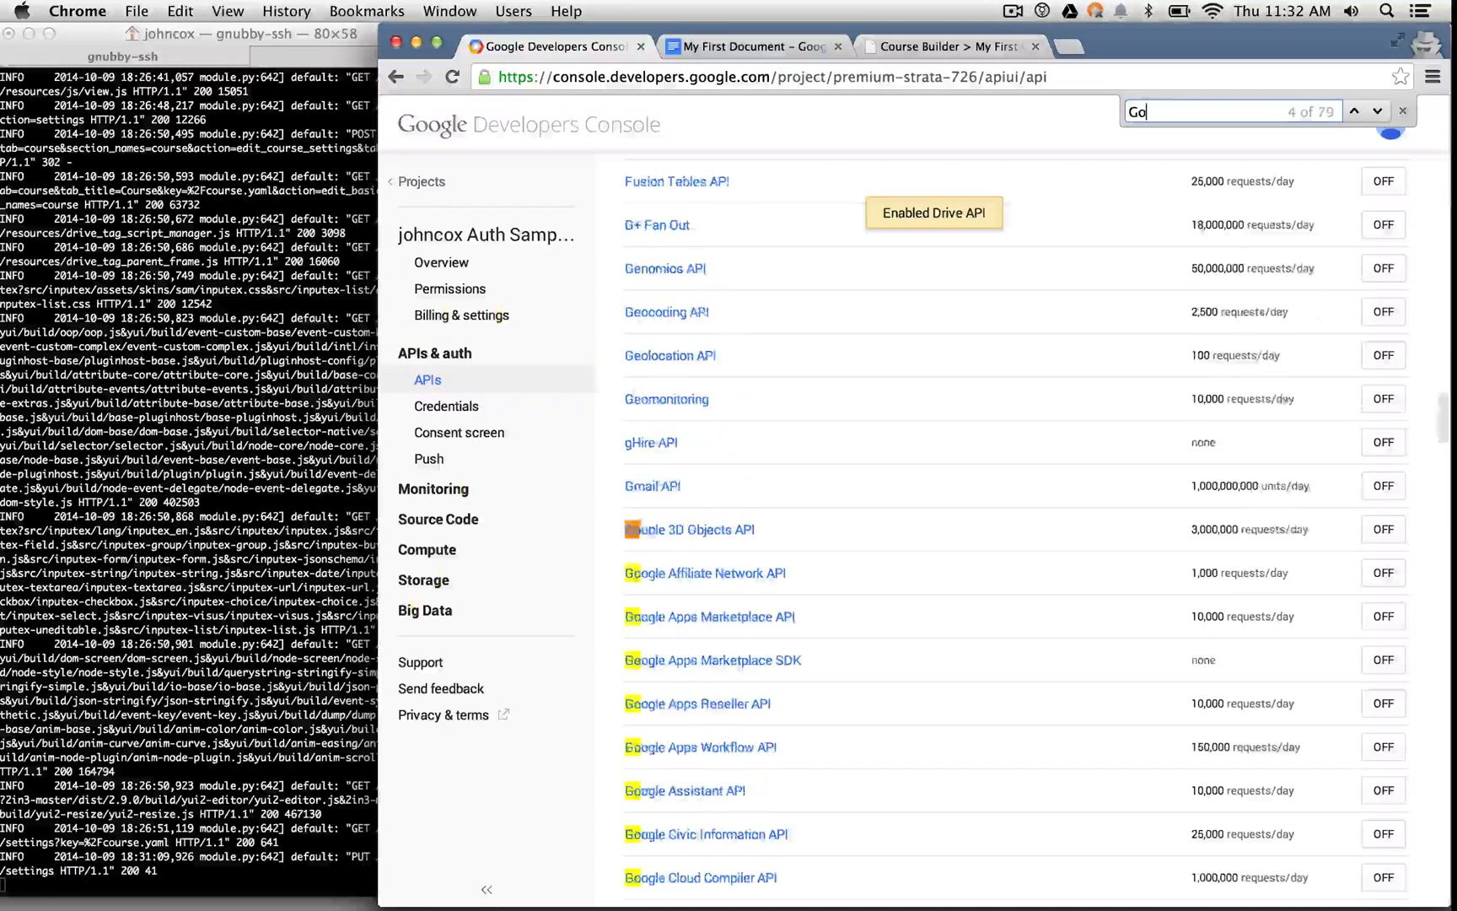
type("ogle Picker AP")
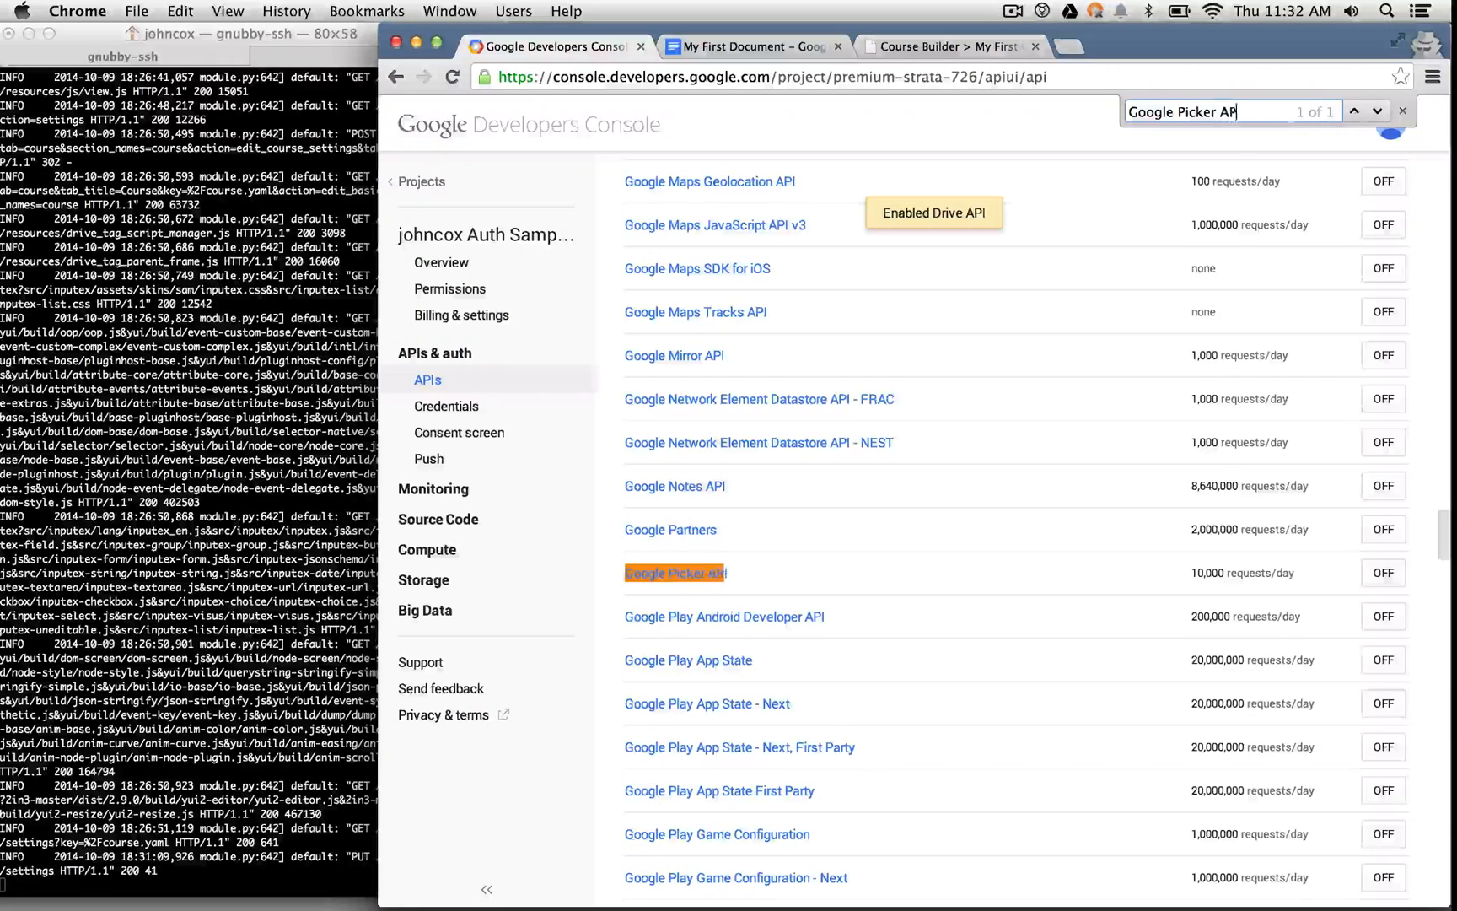
type("I")
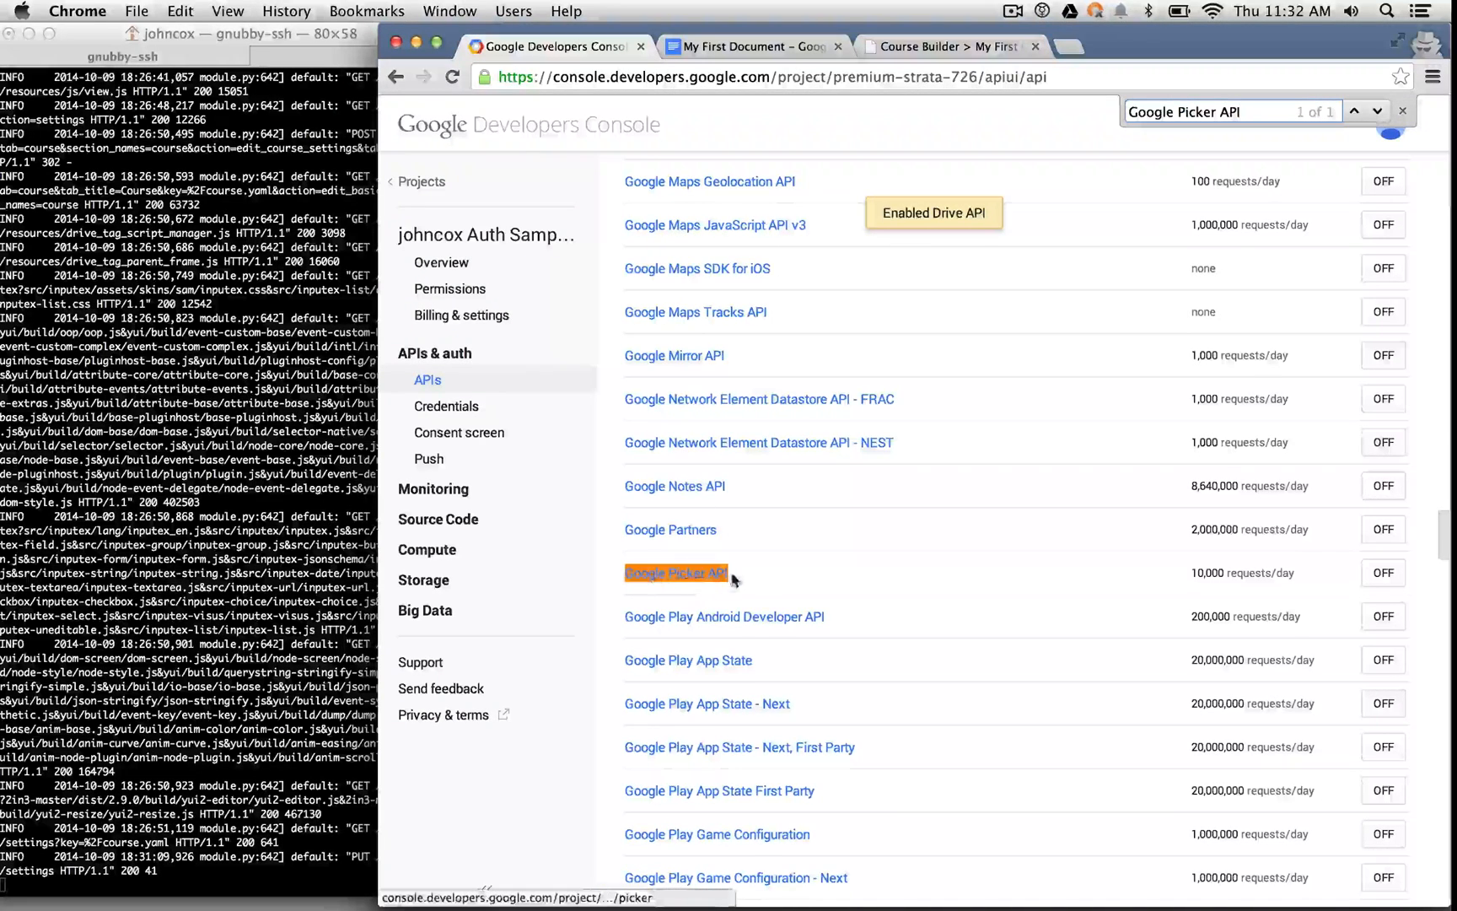
left_click(1366, 580)
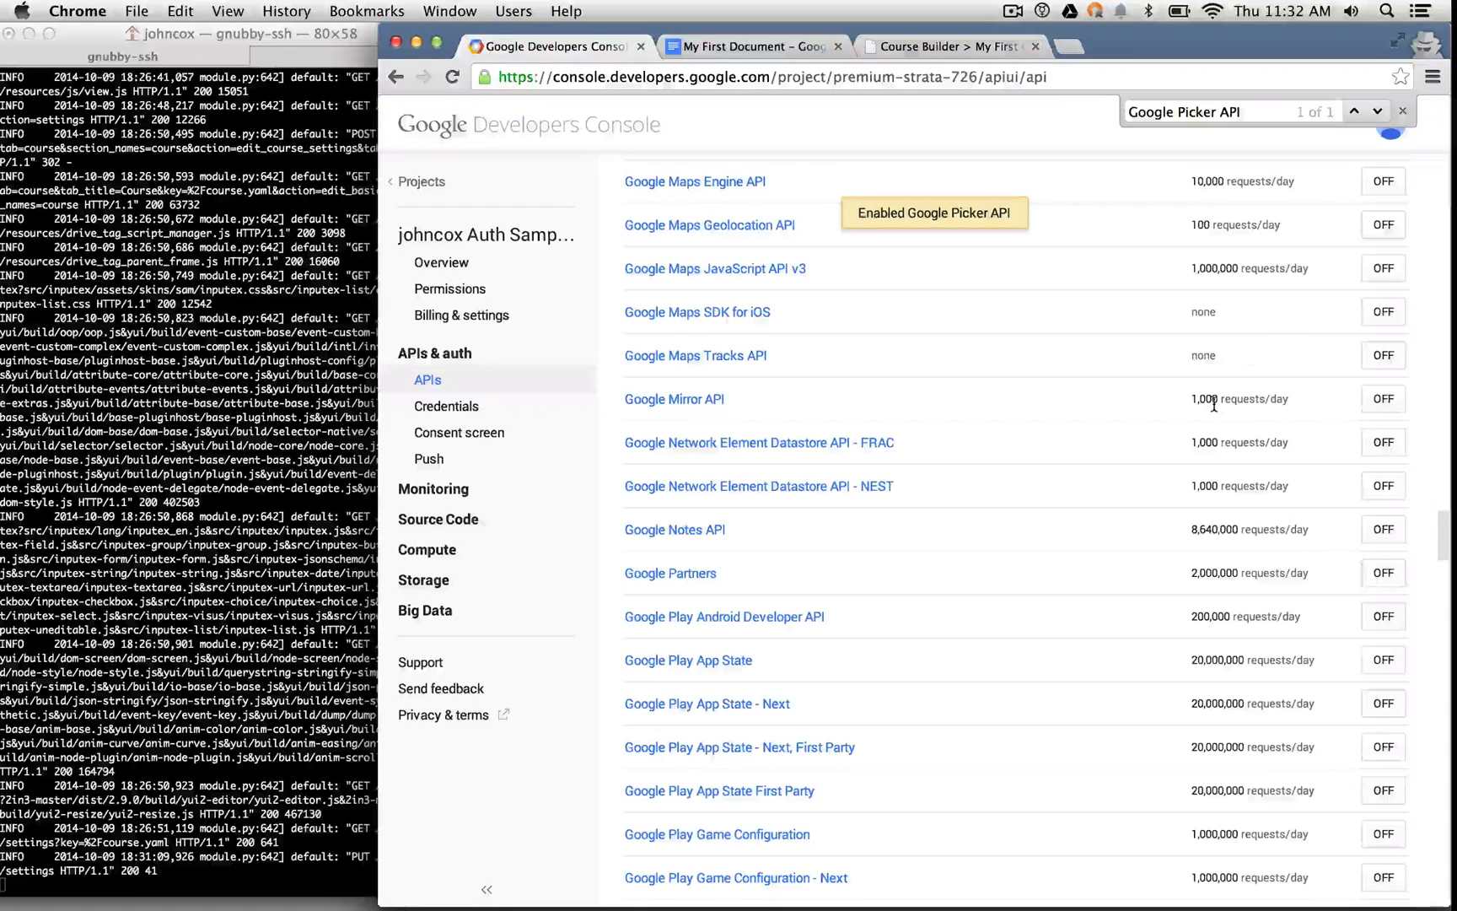
- Check the Enabled APIs list for the Drive API and Google Picker API entries
scroll(1214, 404, "up", 20)
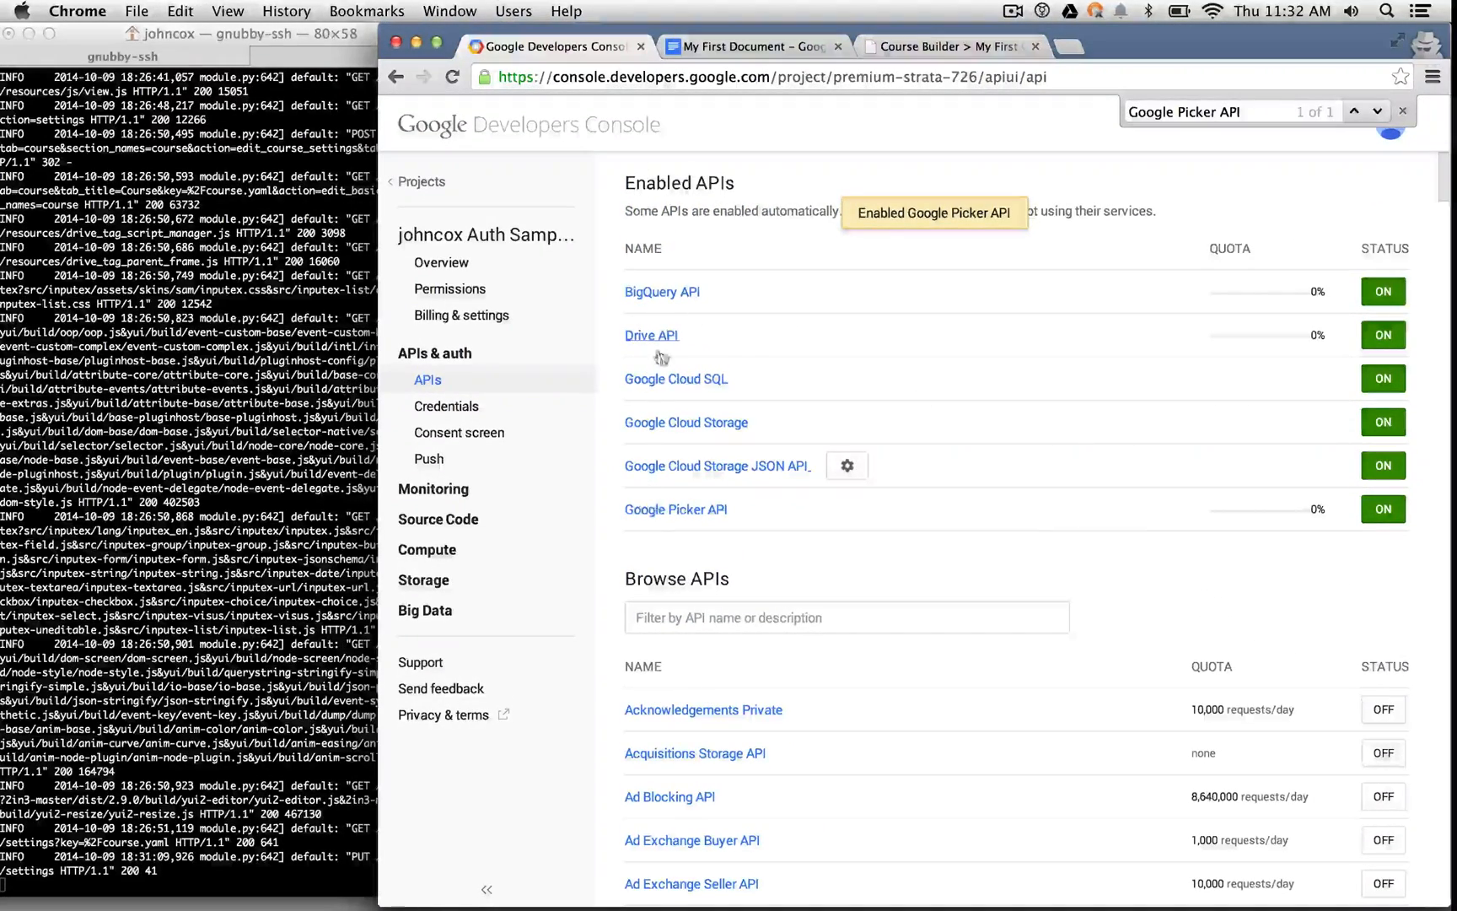
left_click_drag(724, 342, 612, 336)
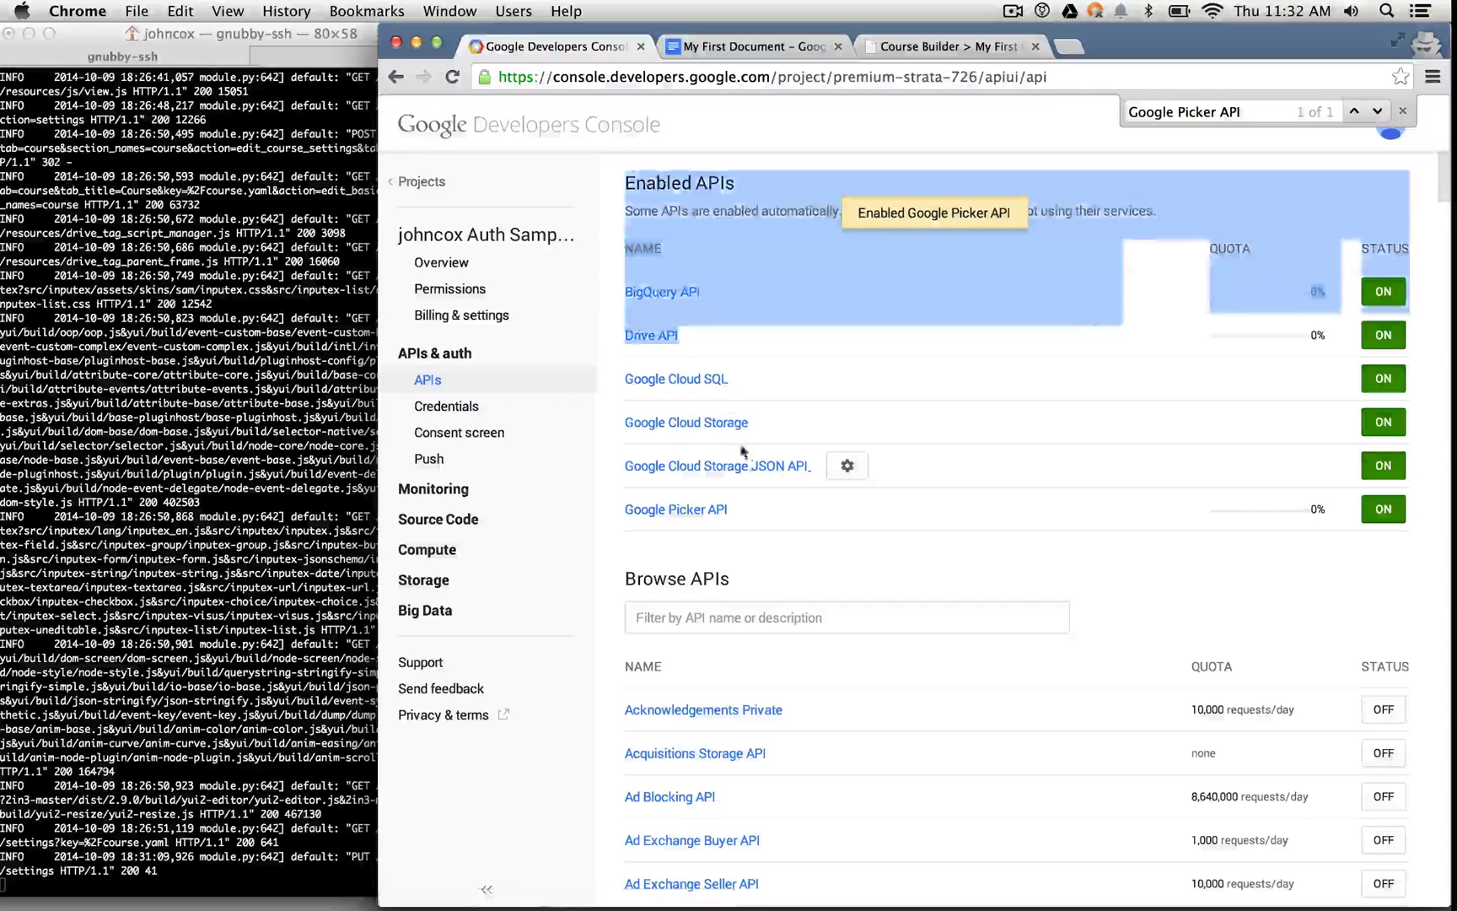
left_click_drag(749, 524, 613, 514)
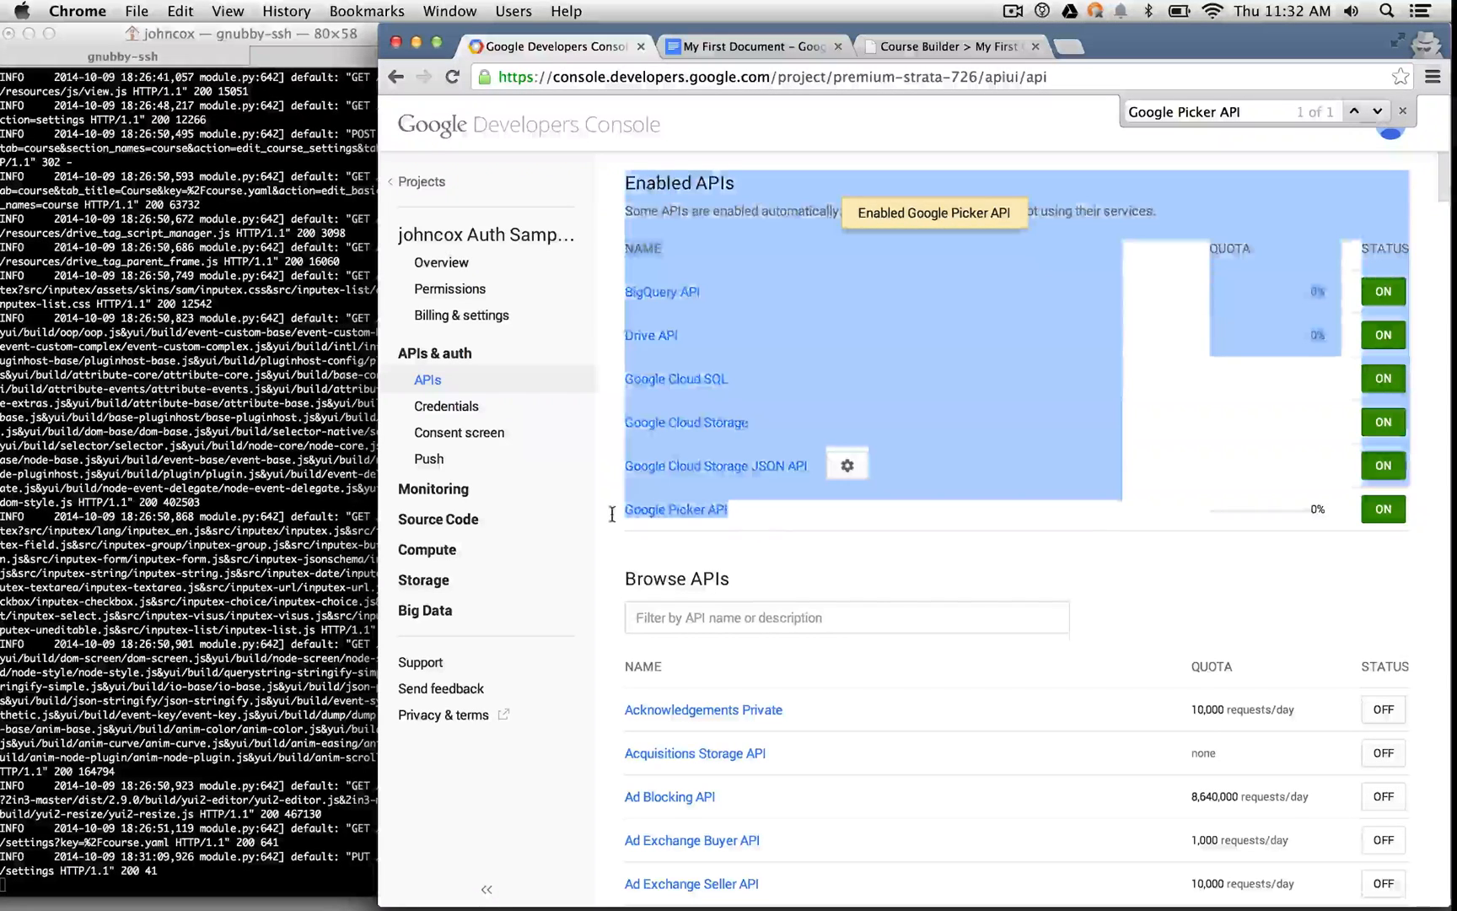
left_click(755, 522)
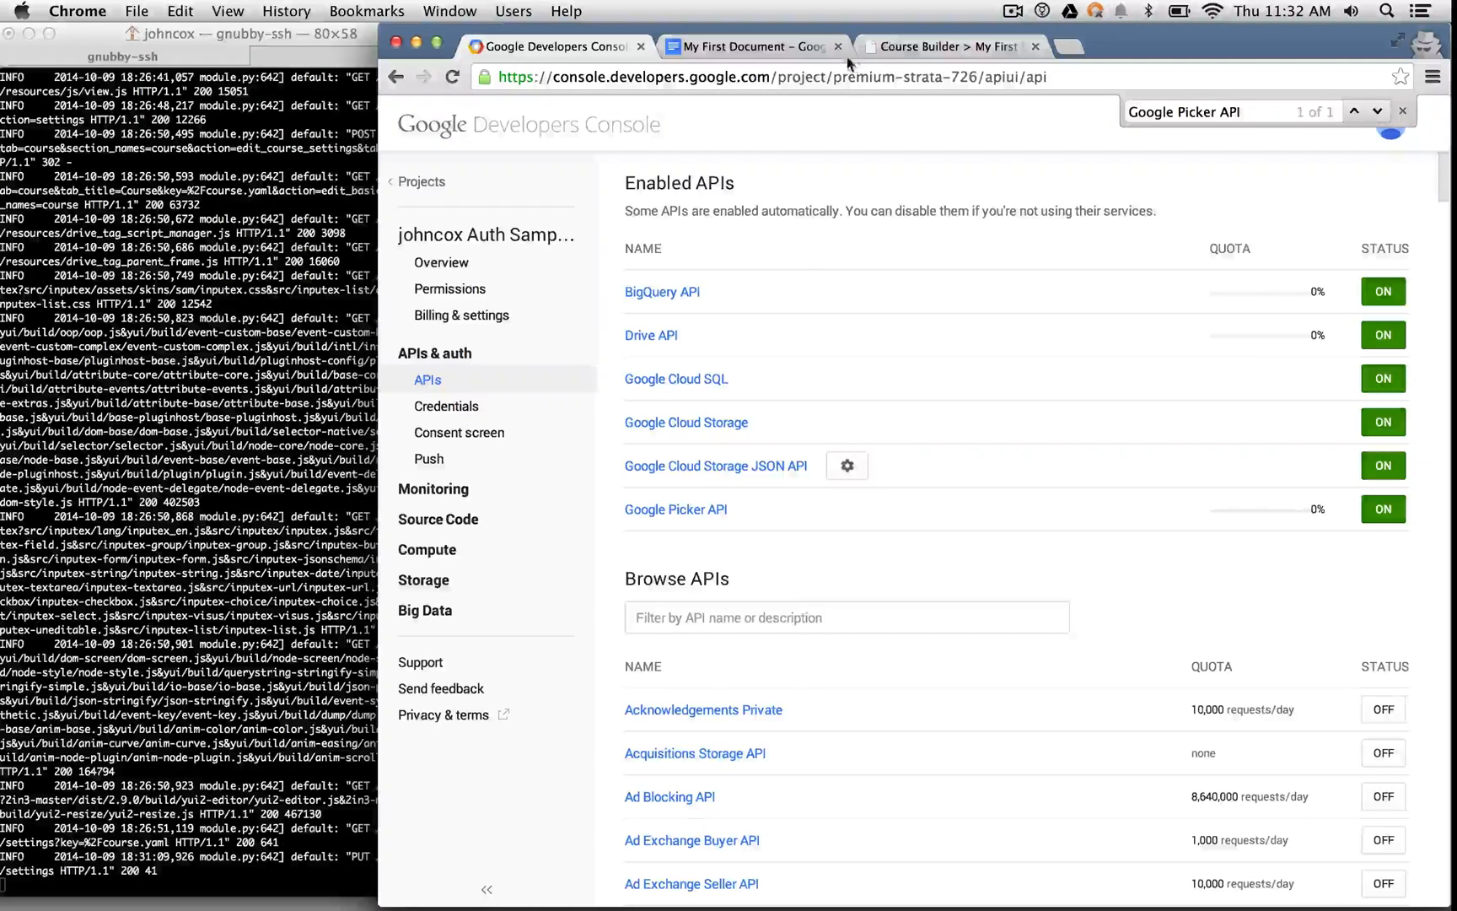
- Switch back to Course Builder and save the course settings again
left_click(901, 50)
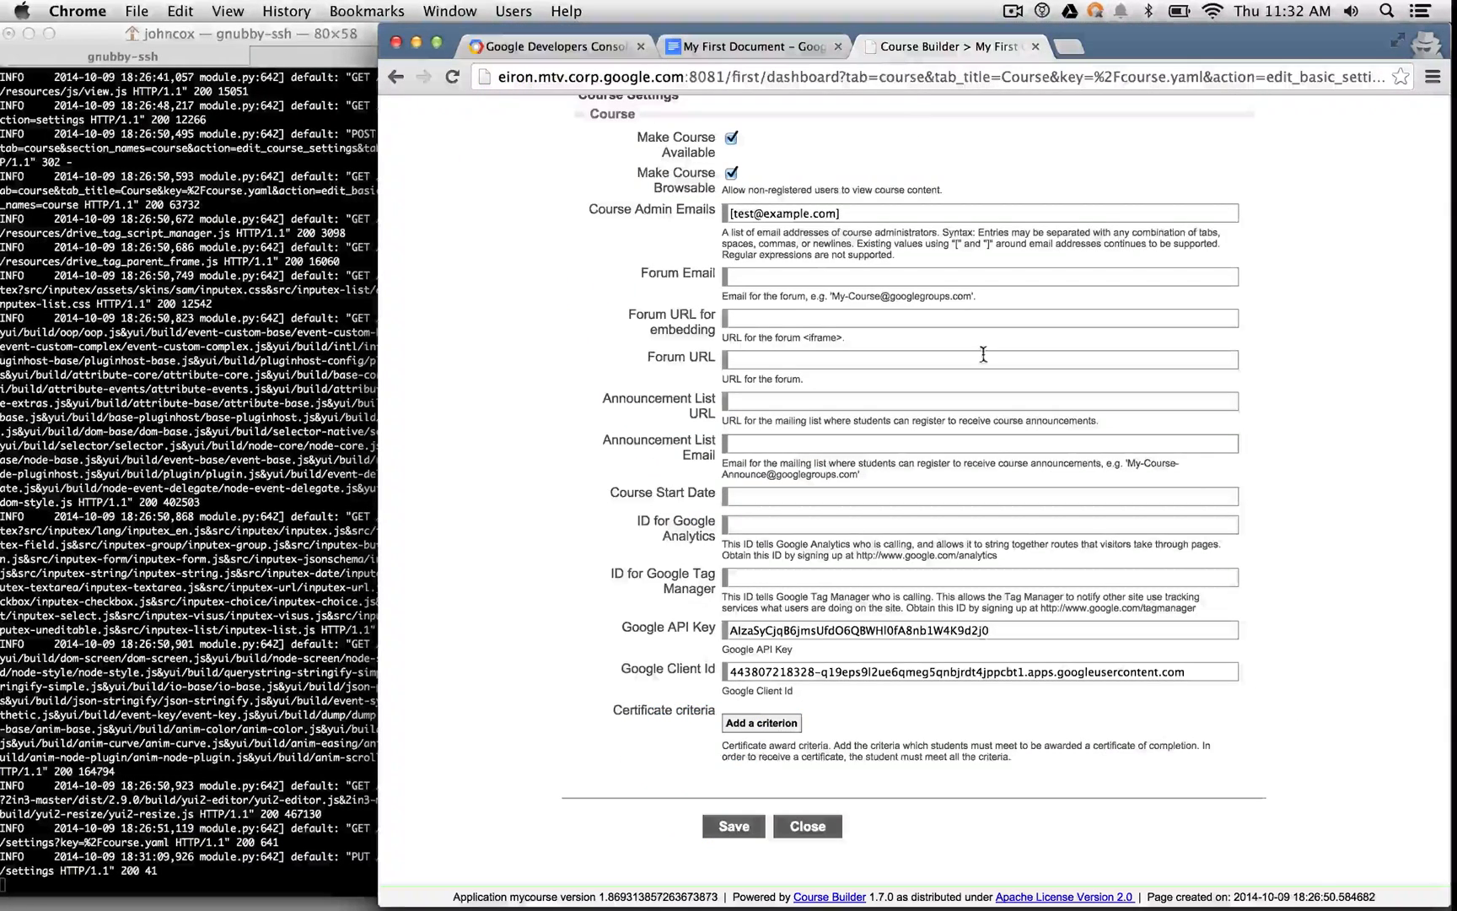
left_click(729, 830)
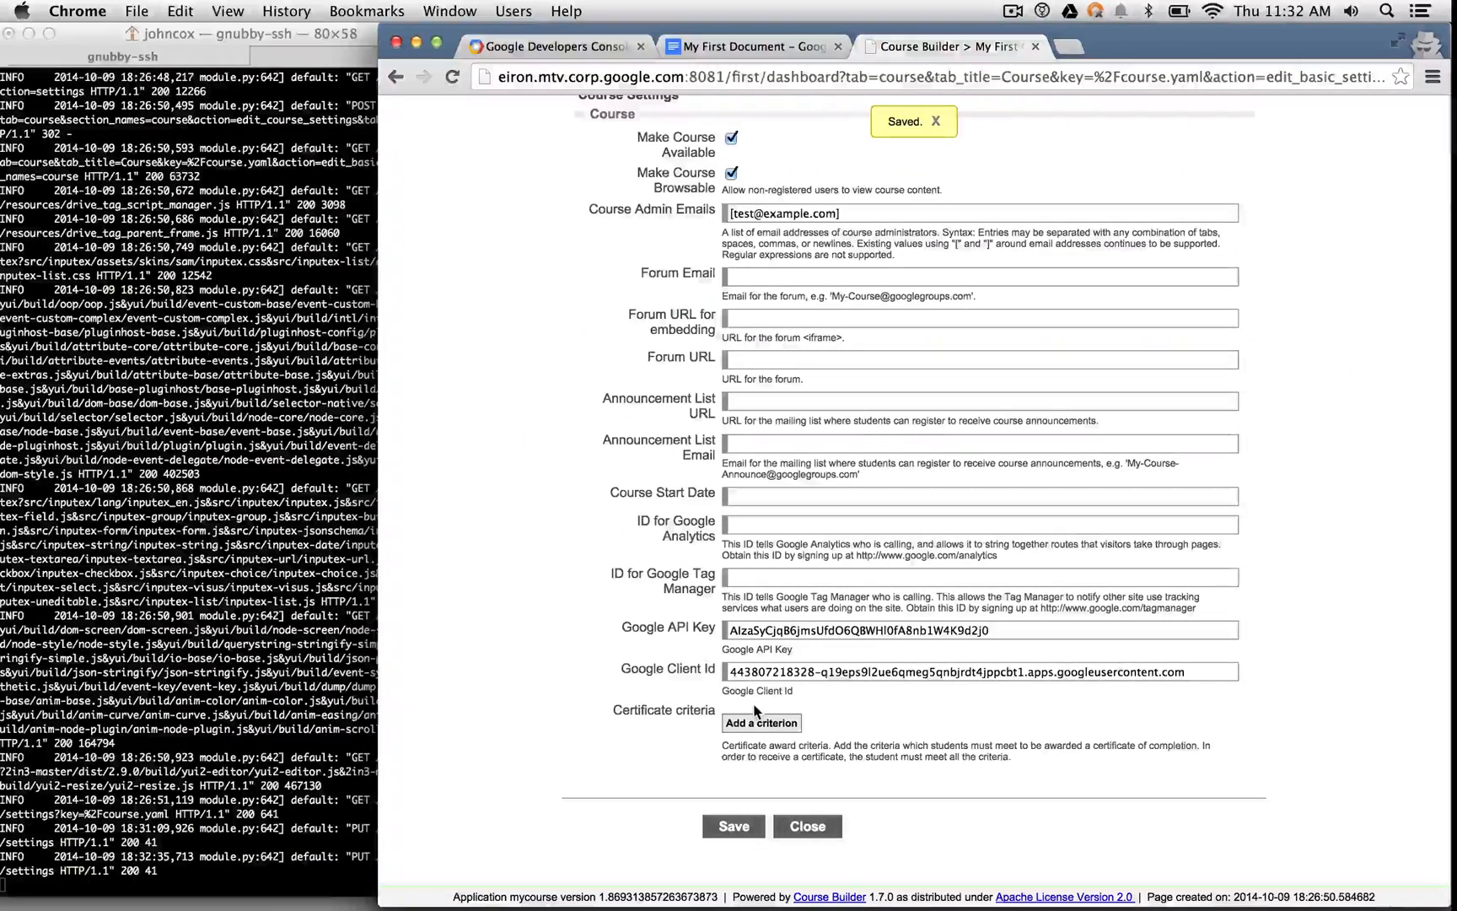
scroll(757, 711, "up", 5)
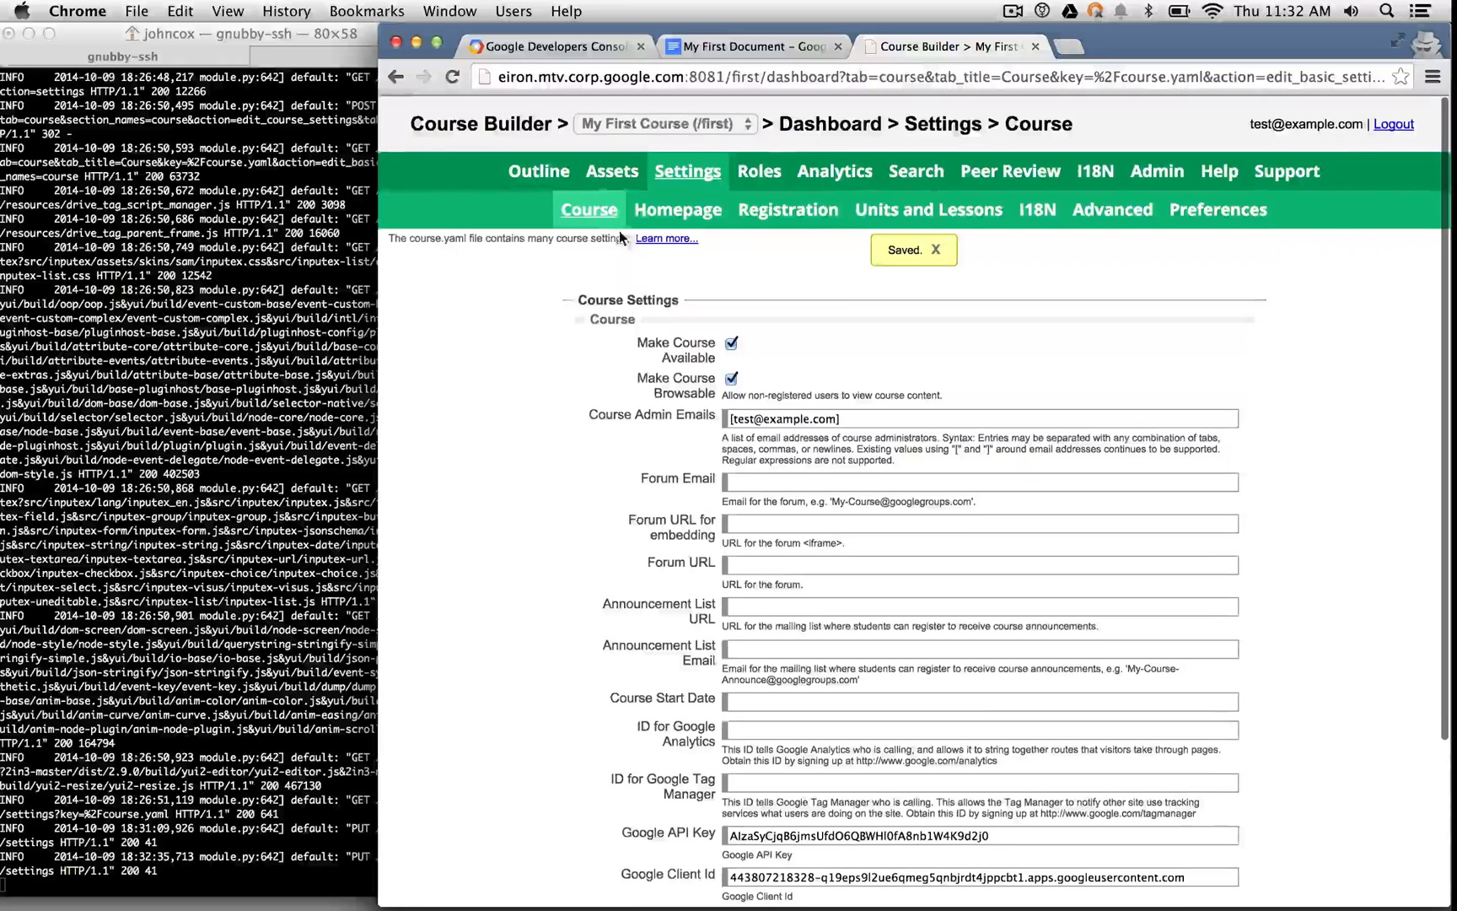
- Add a new unit from the course outline and switch its Unit Header editor to rich text
left_click(535, 172)
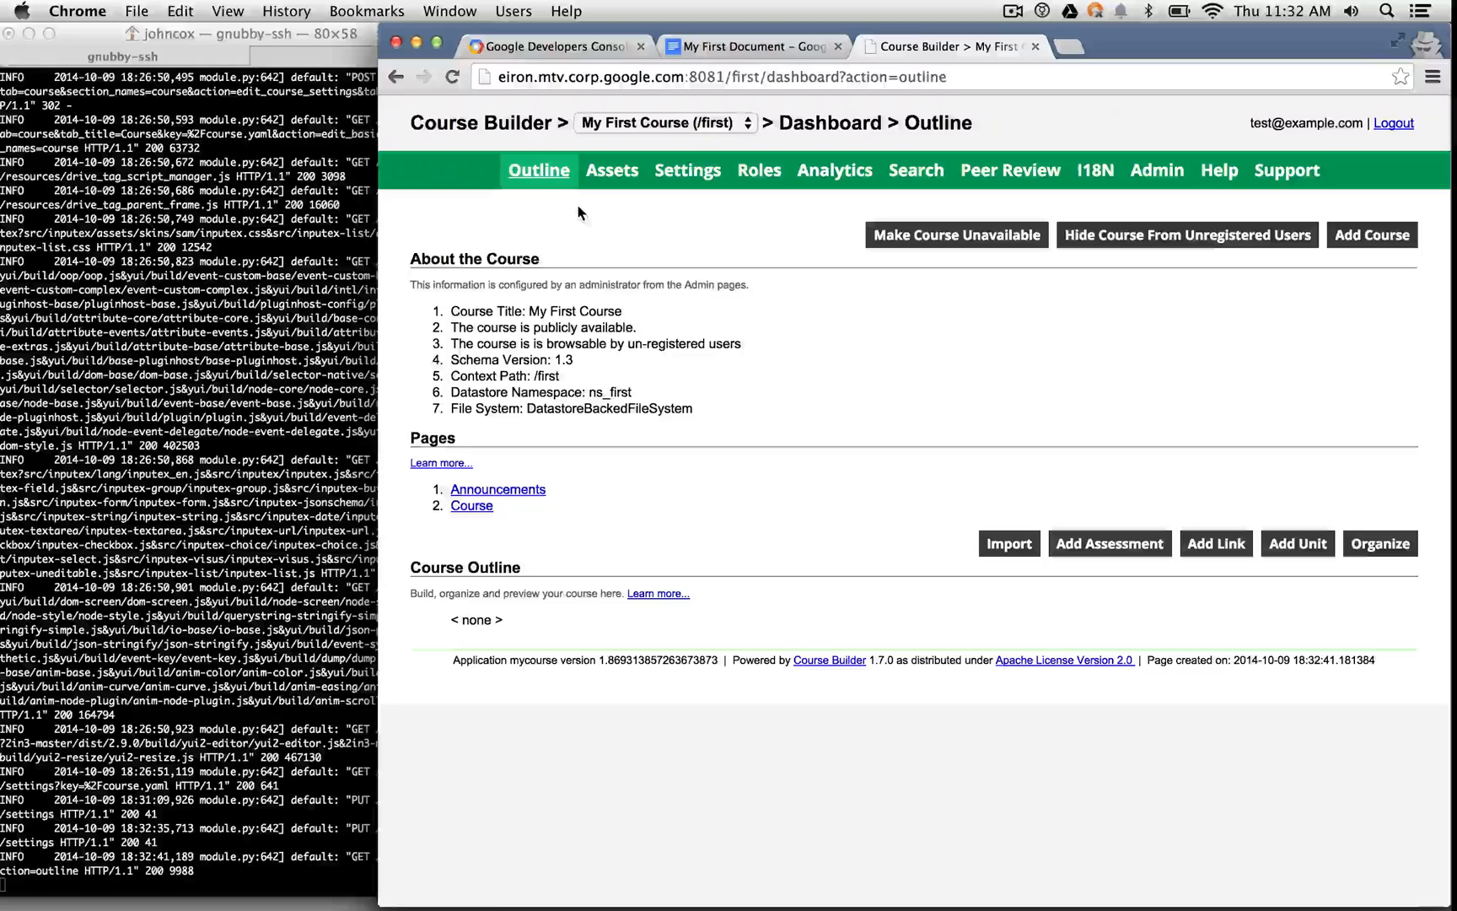
left_click(1304, 545)
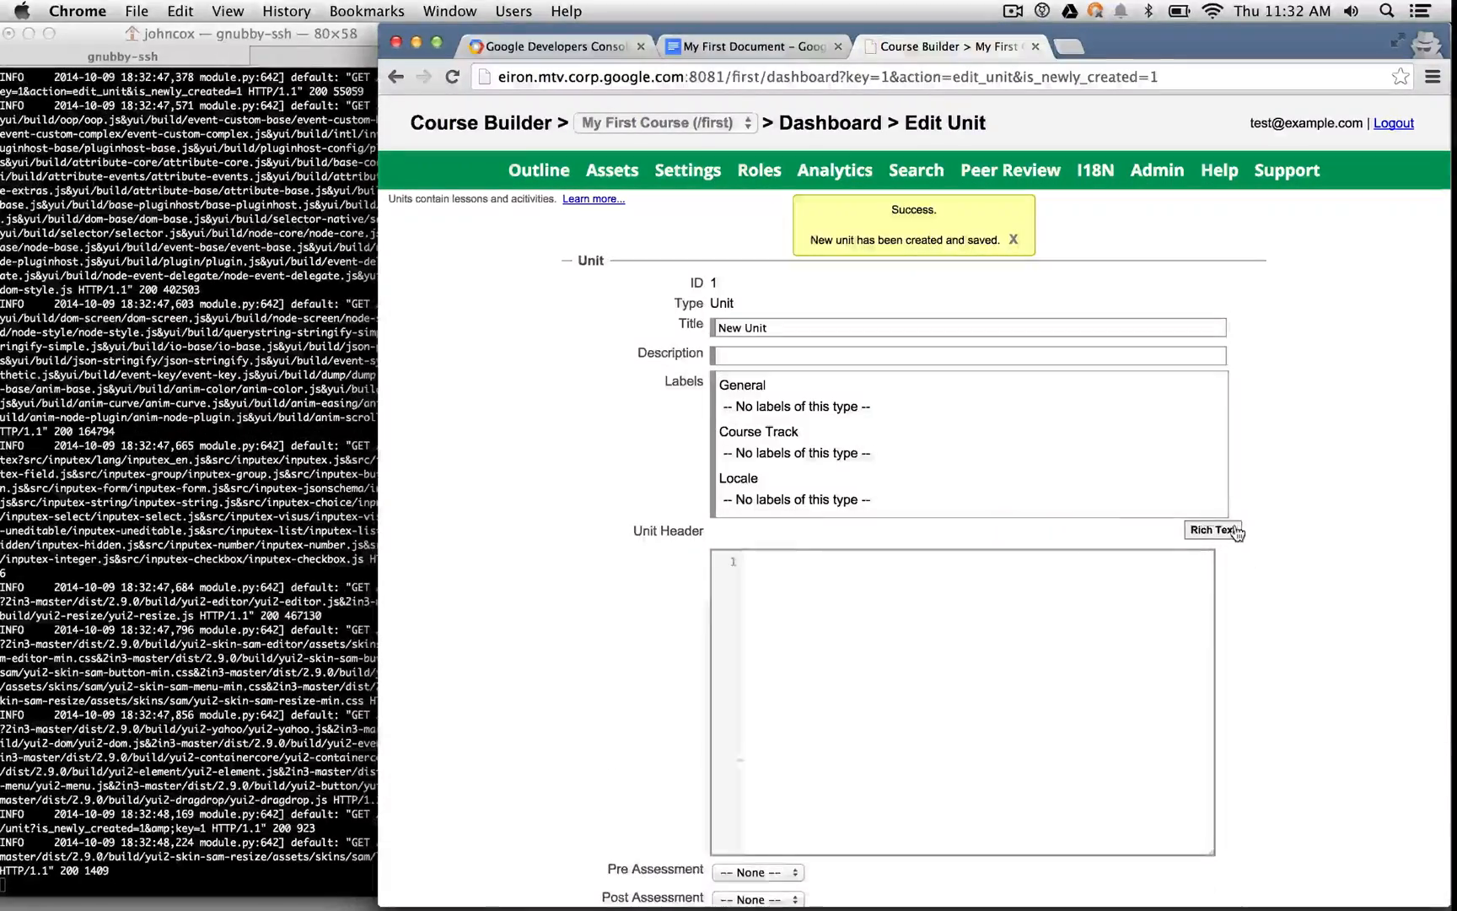
left_click(1212, 530)
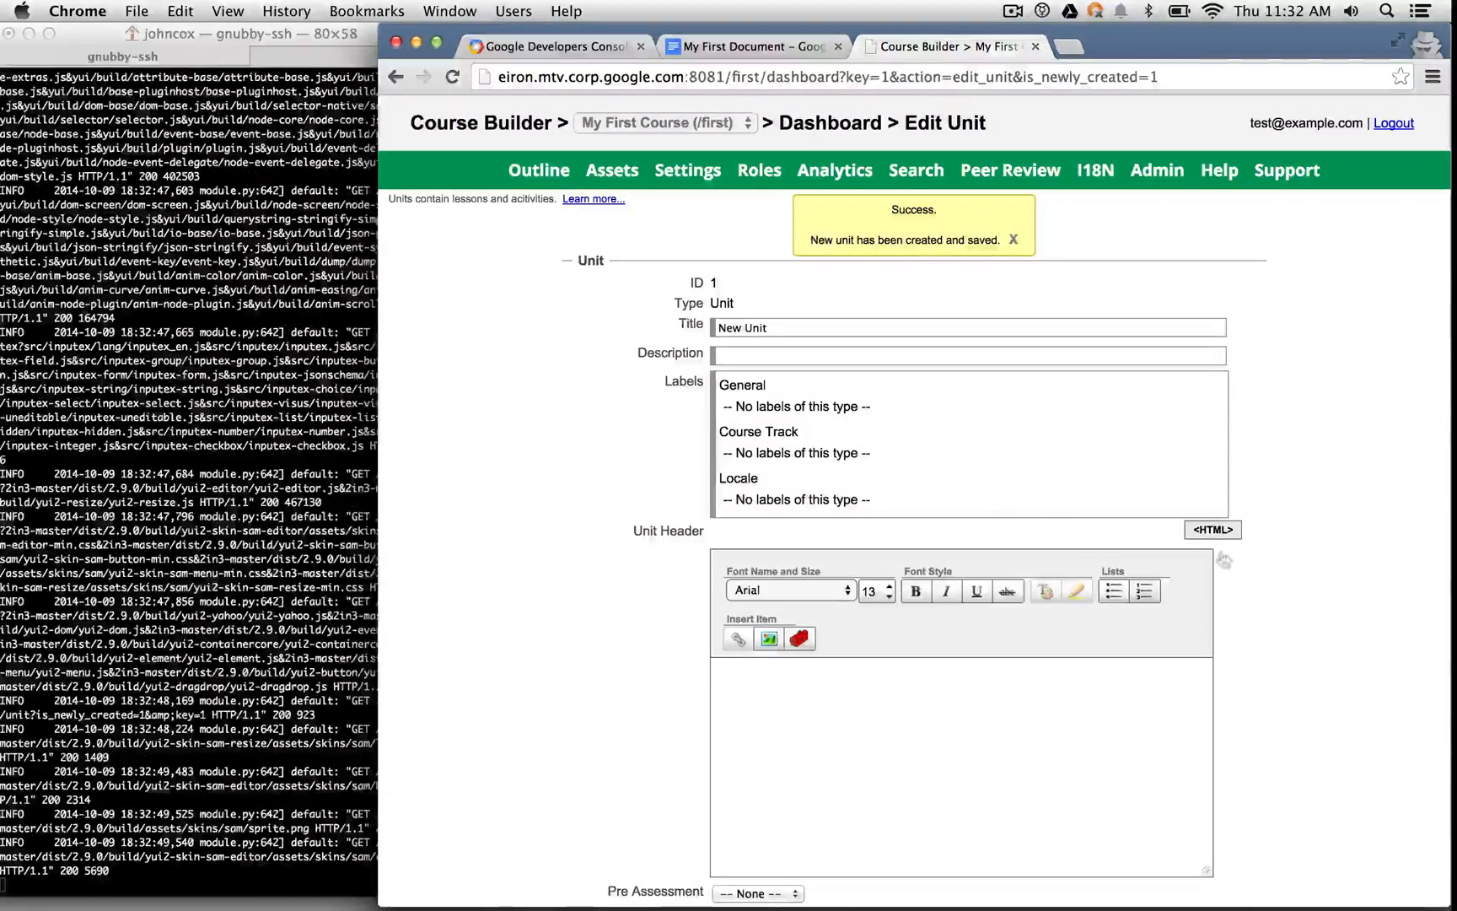
- Start adding a component to the Unit Header and set its component type to gcb: Google Drive
left_click(801, 640)
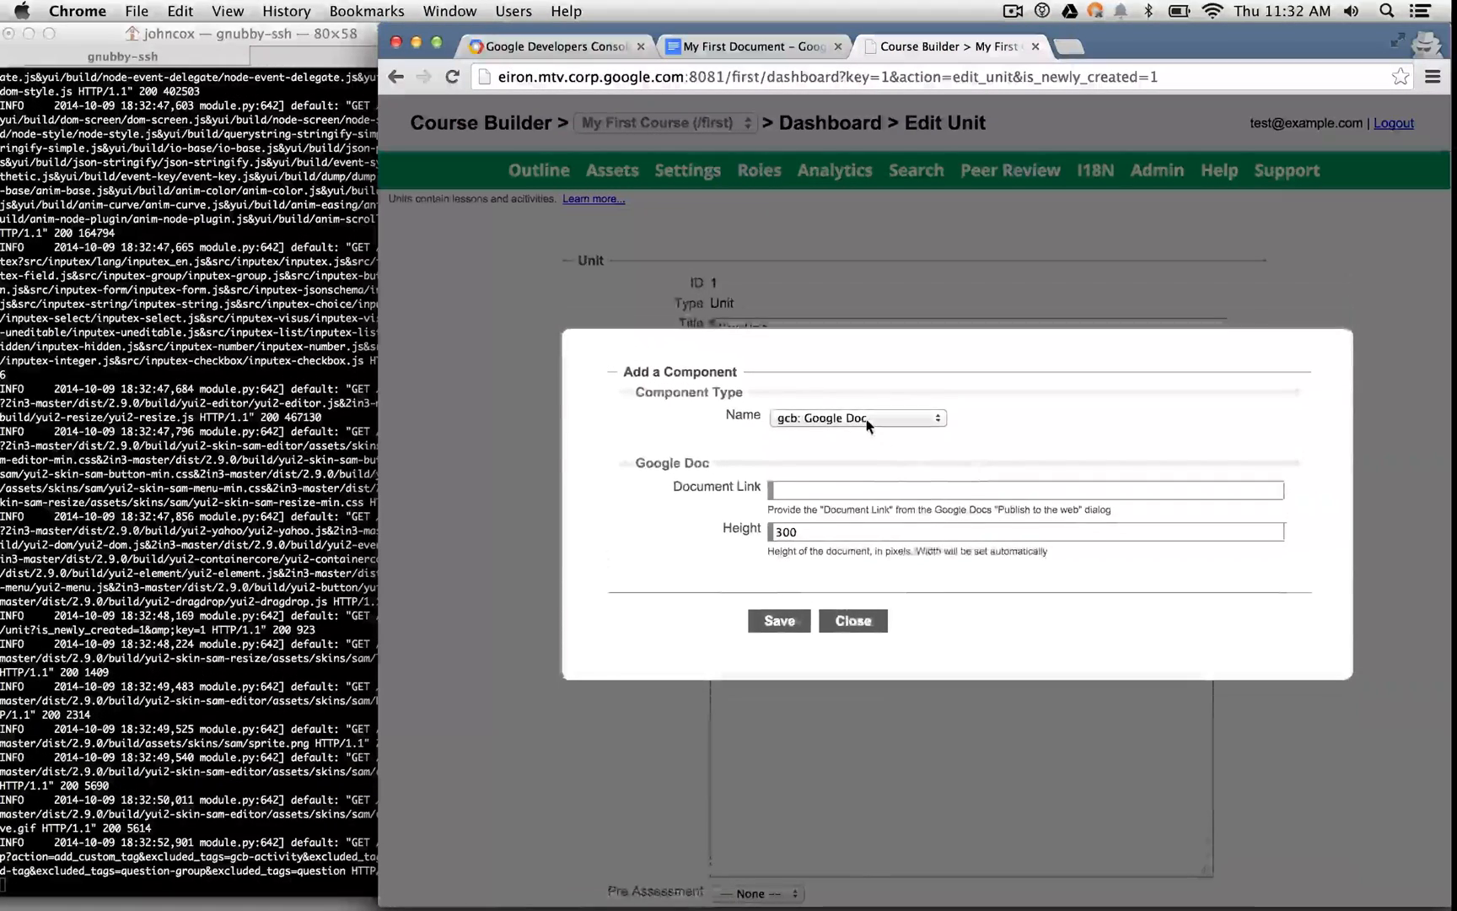
left_click(856, 409)
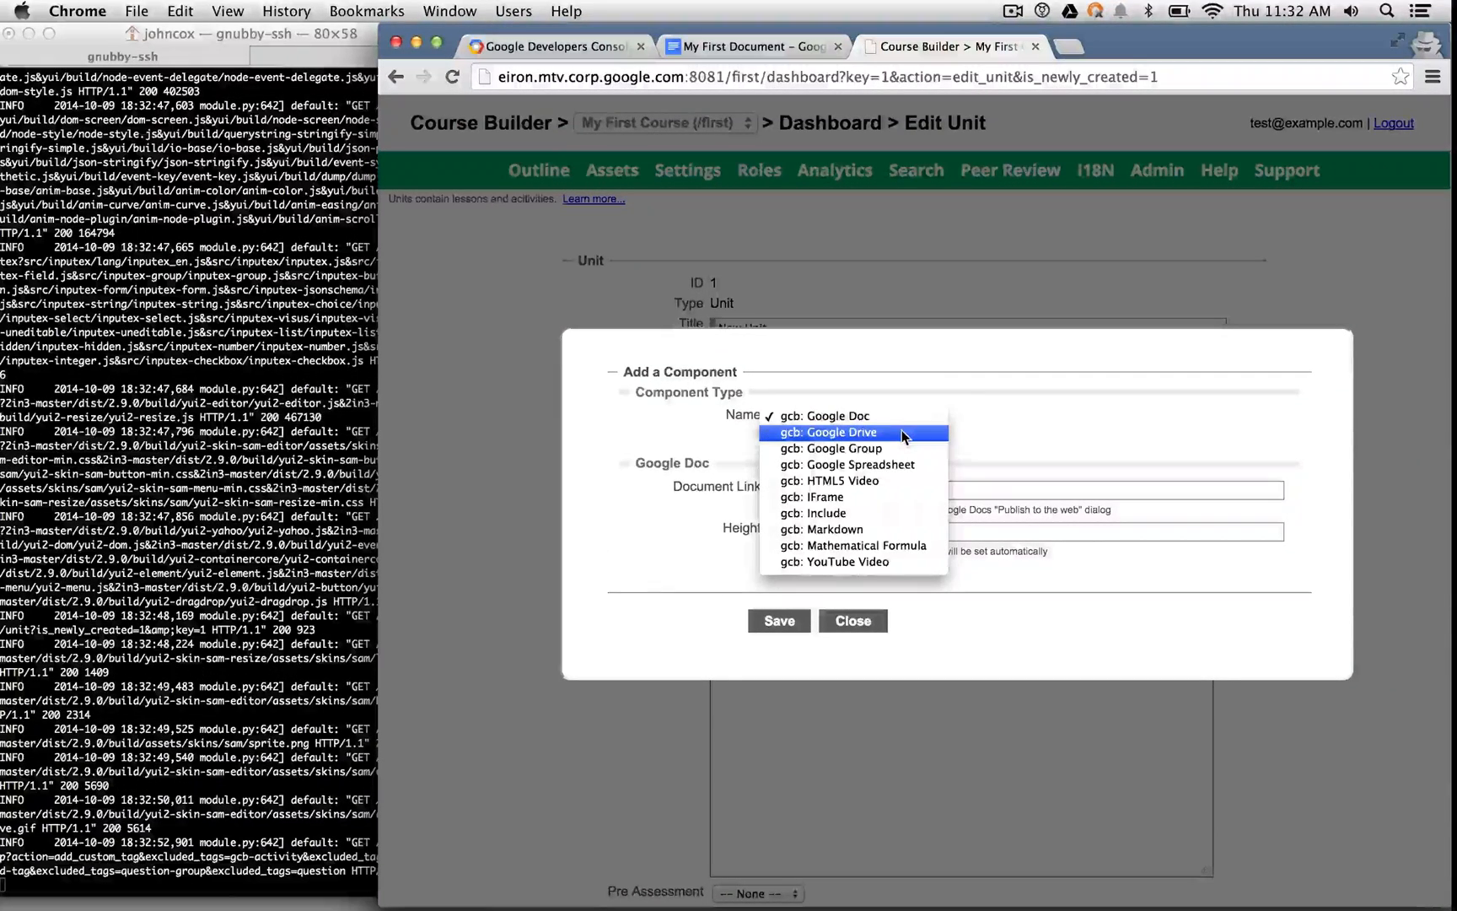
left_click(902, 431)
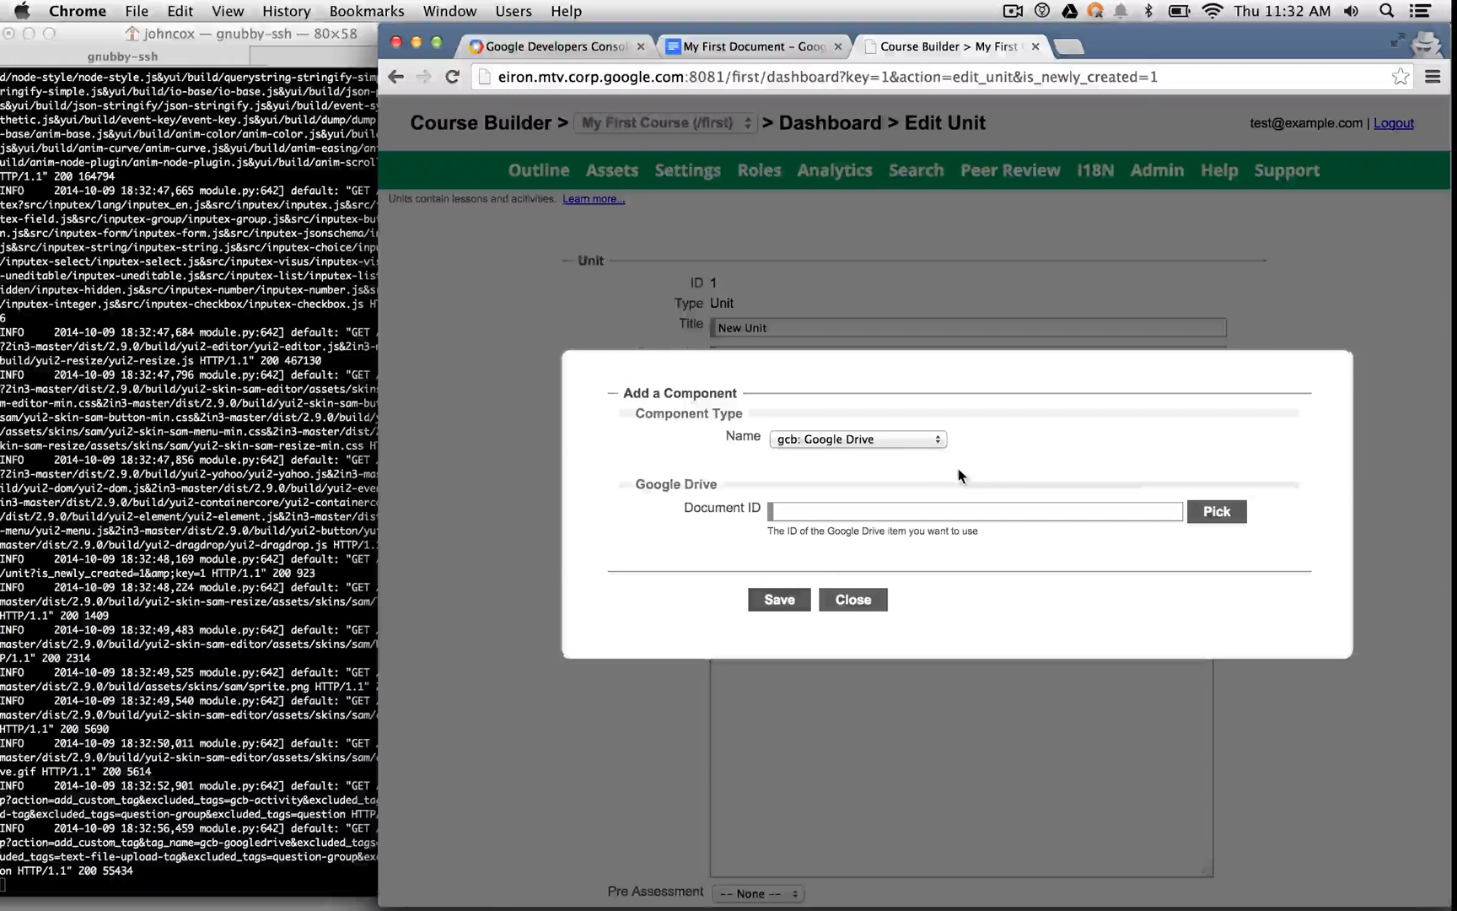
- Search the Drive file picker for "my fi", choose My First Document as the component's document, and save the component
left_click(1206, 510)
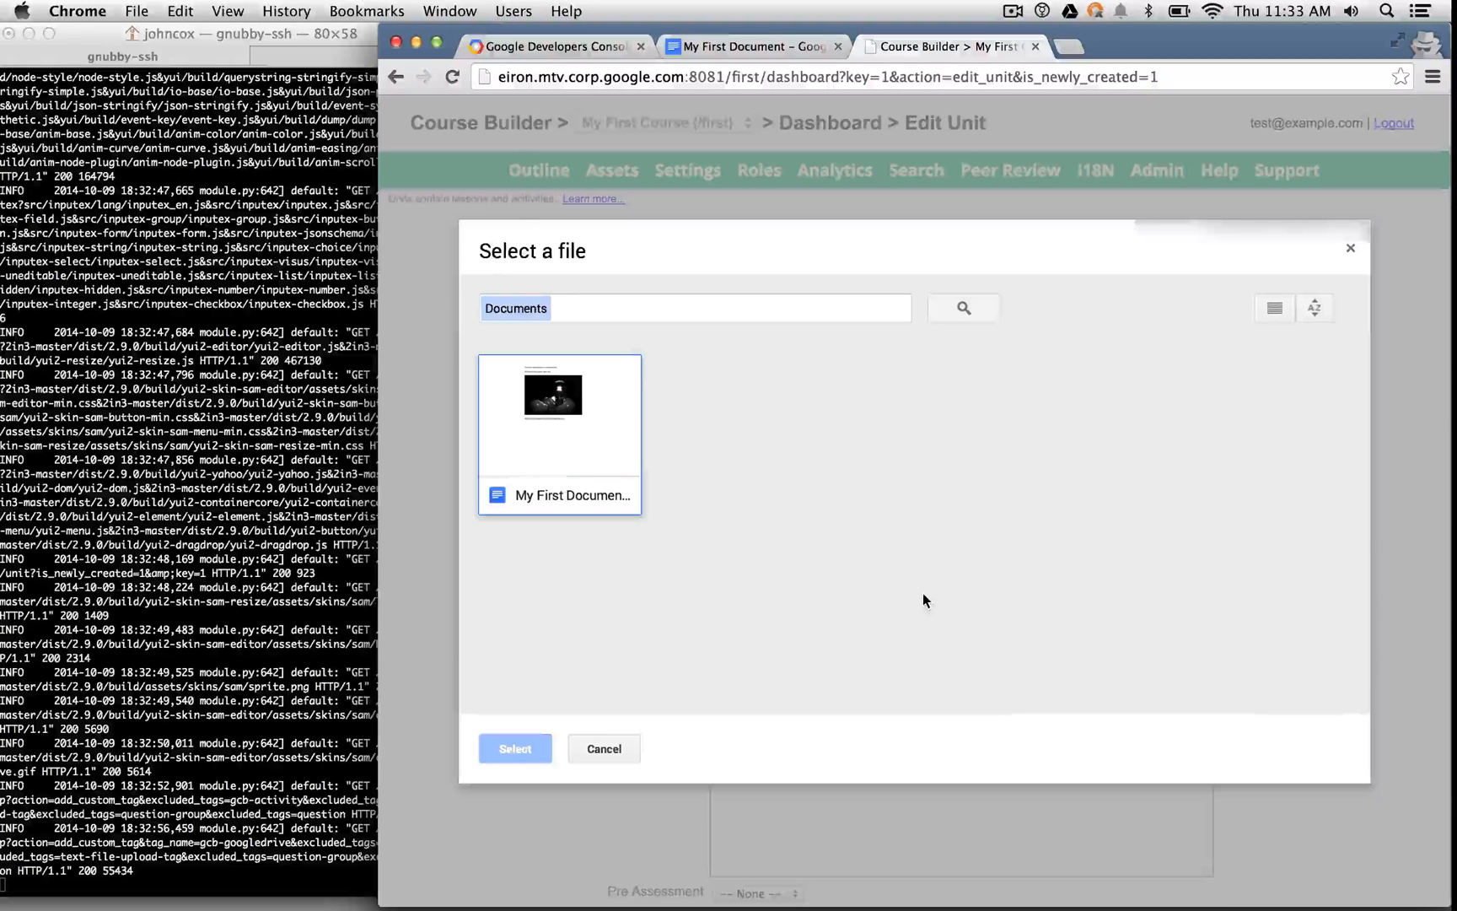
left_click(624, 434)
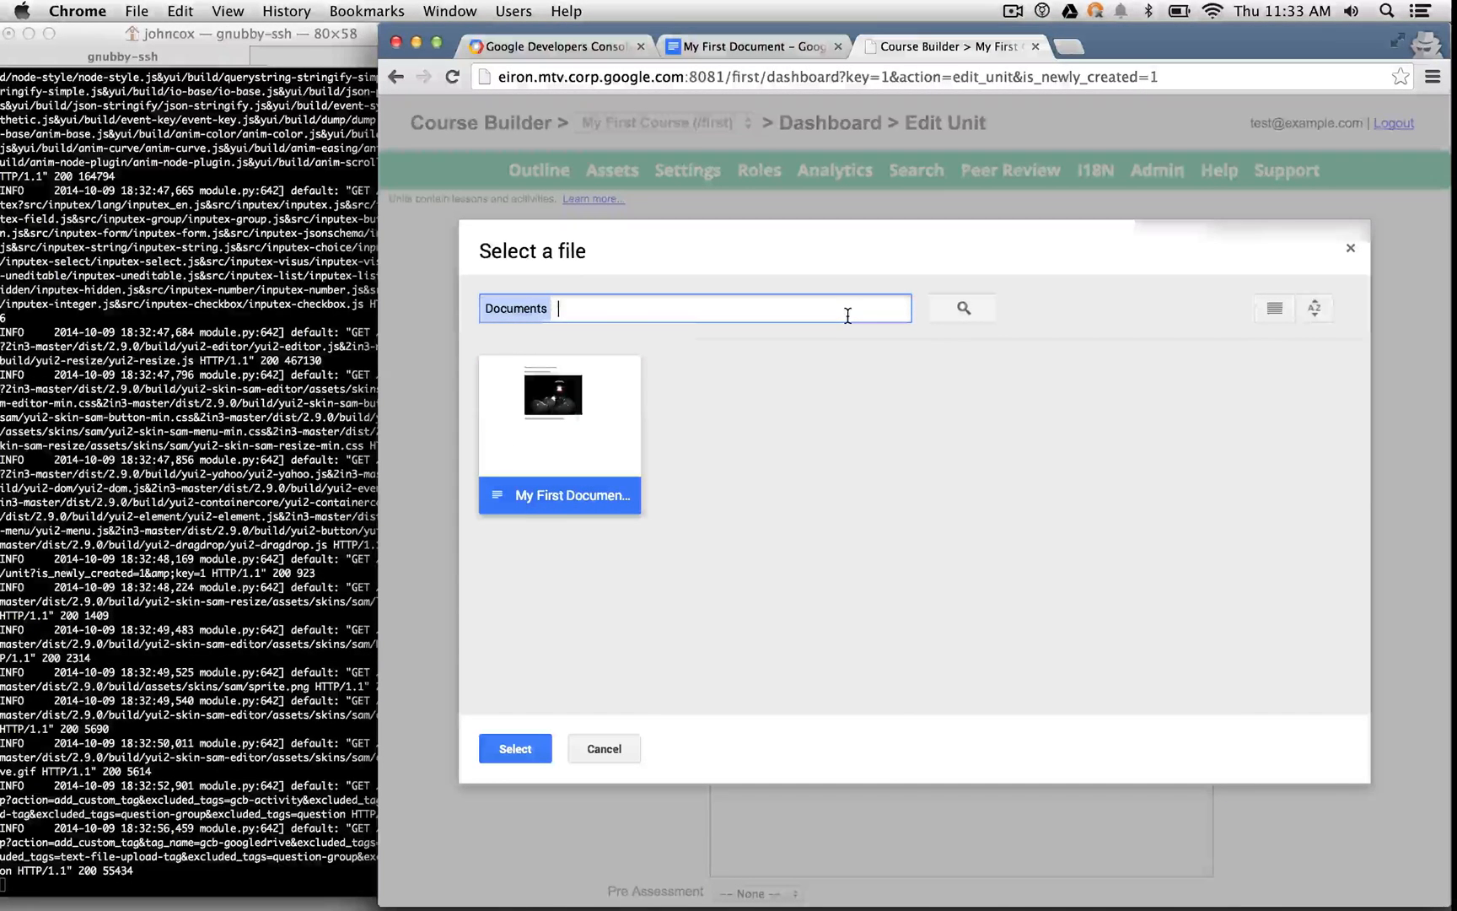
type("my fi")
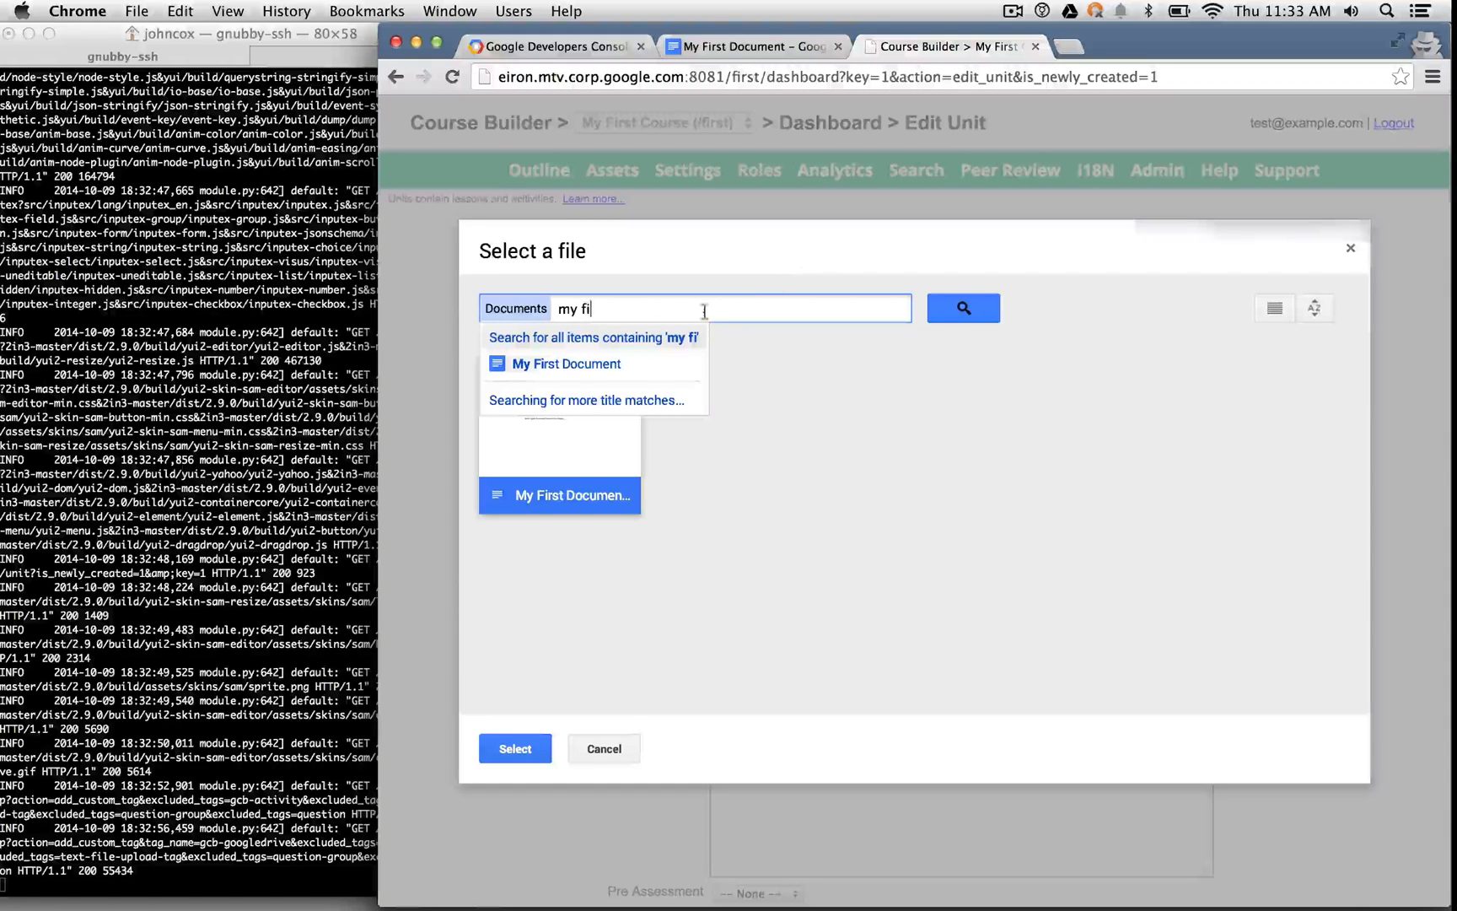
left_click(622, 364)
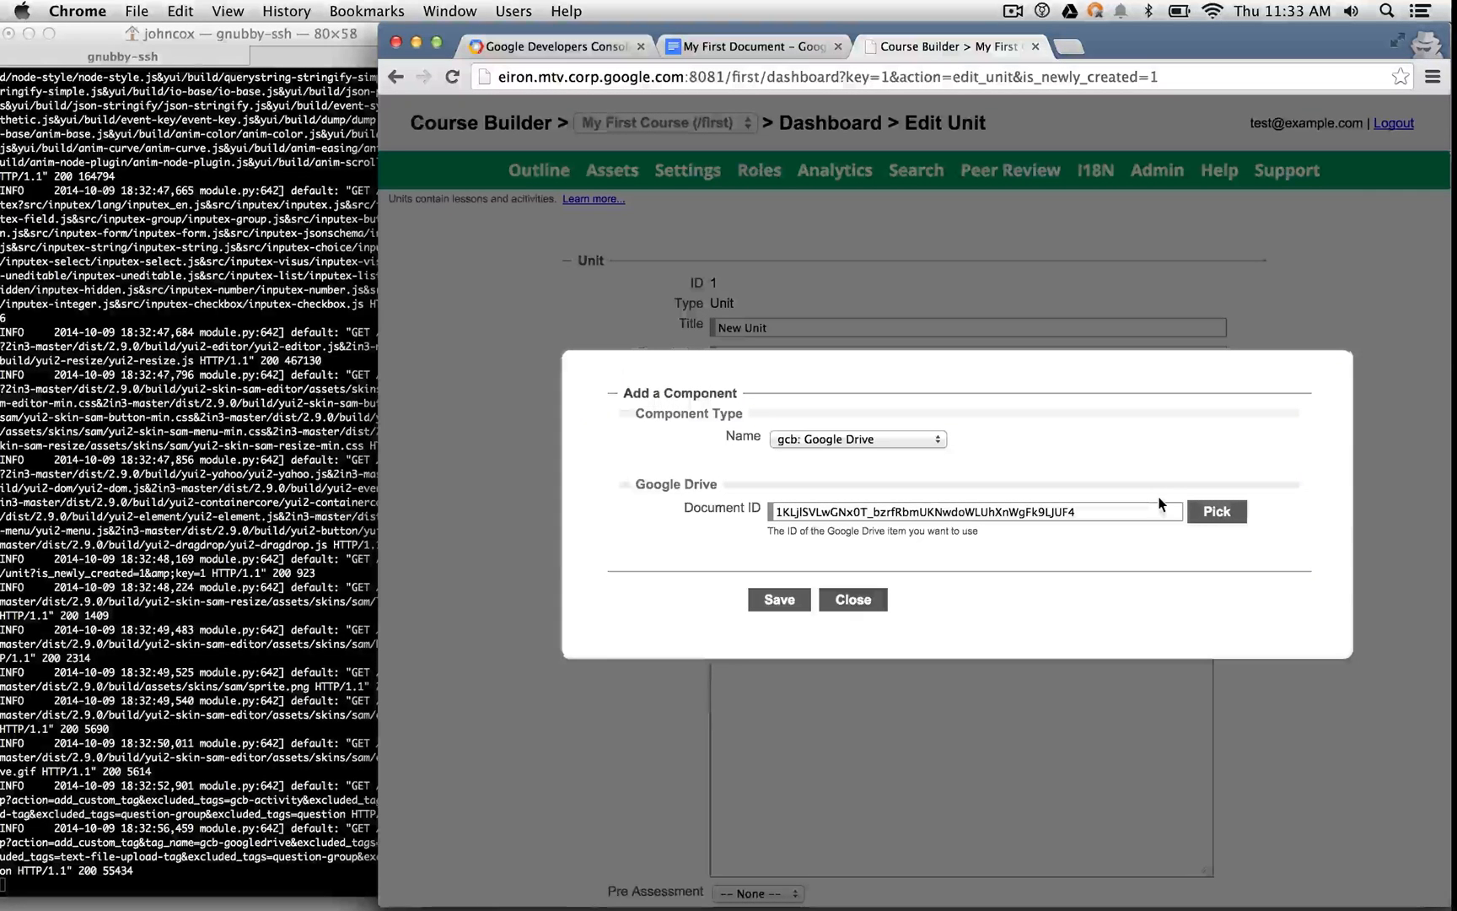
left_click(780, 601)
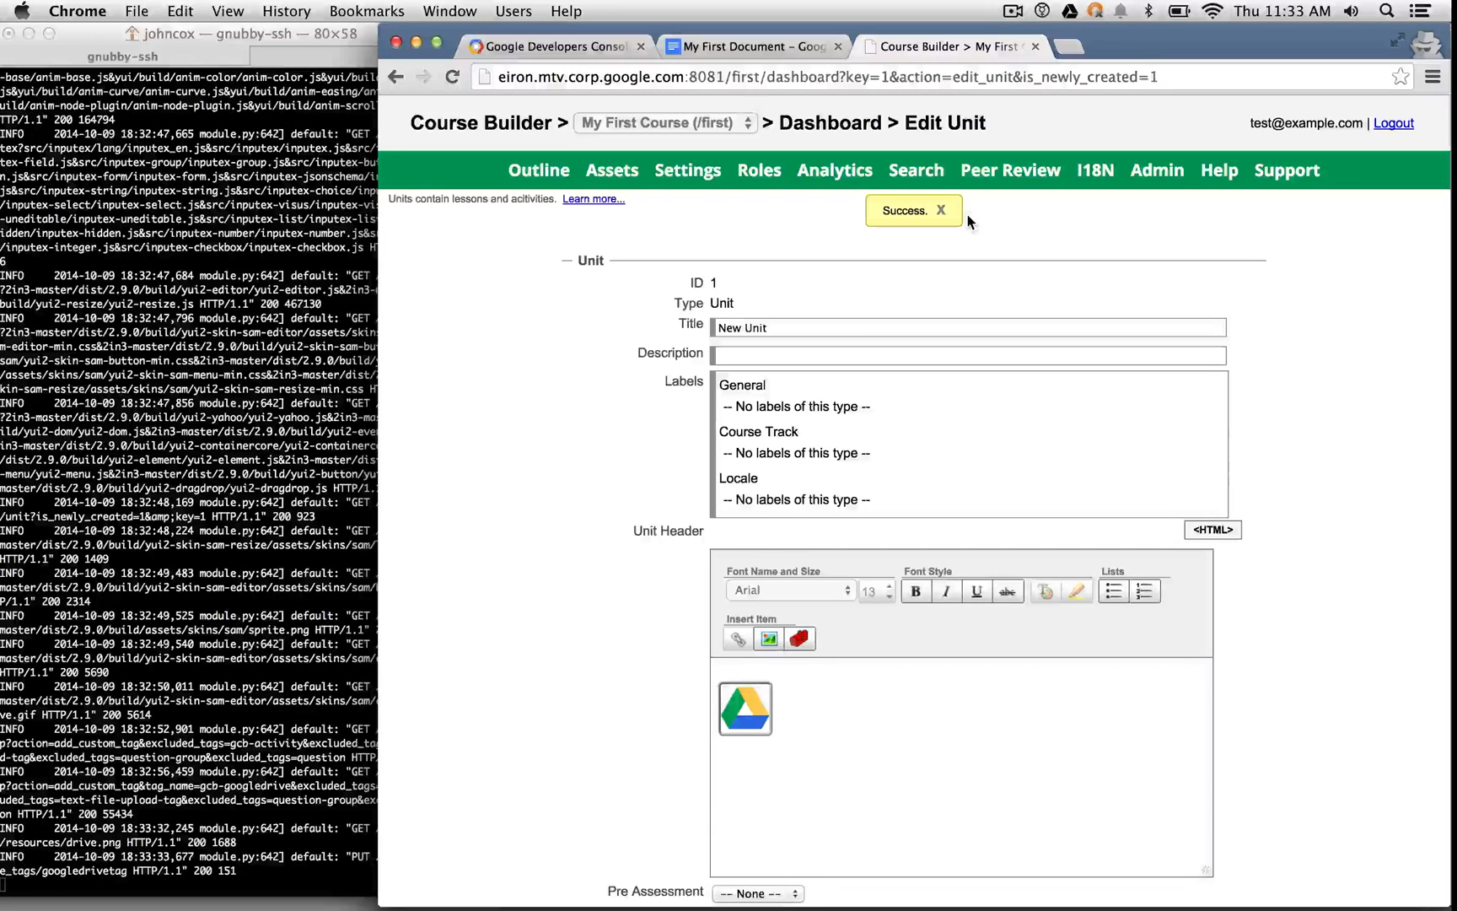
- Save the new unit with the Google Drive component in its header
scroll(968, 221, "down", 1)
scroll(968, 221, "down", 10)
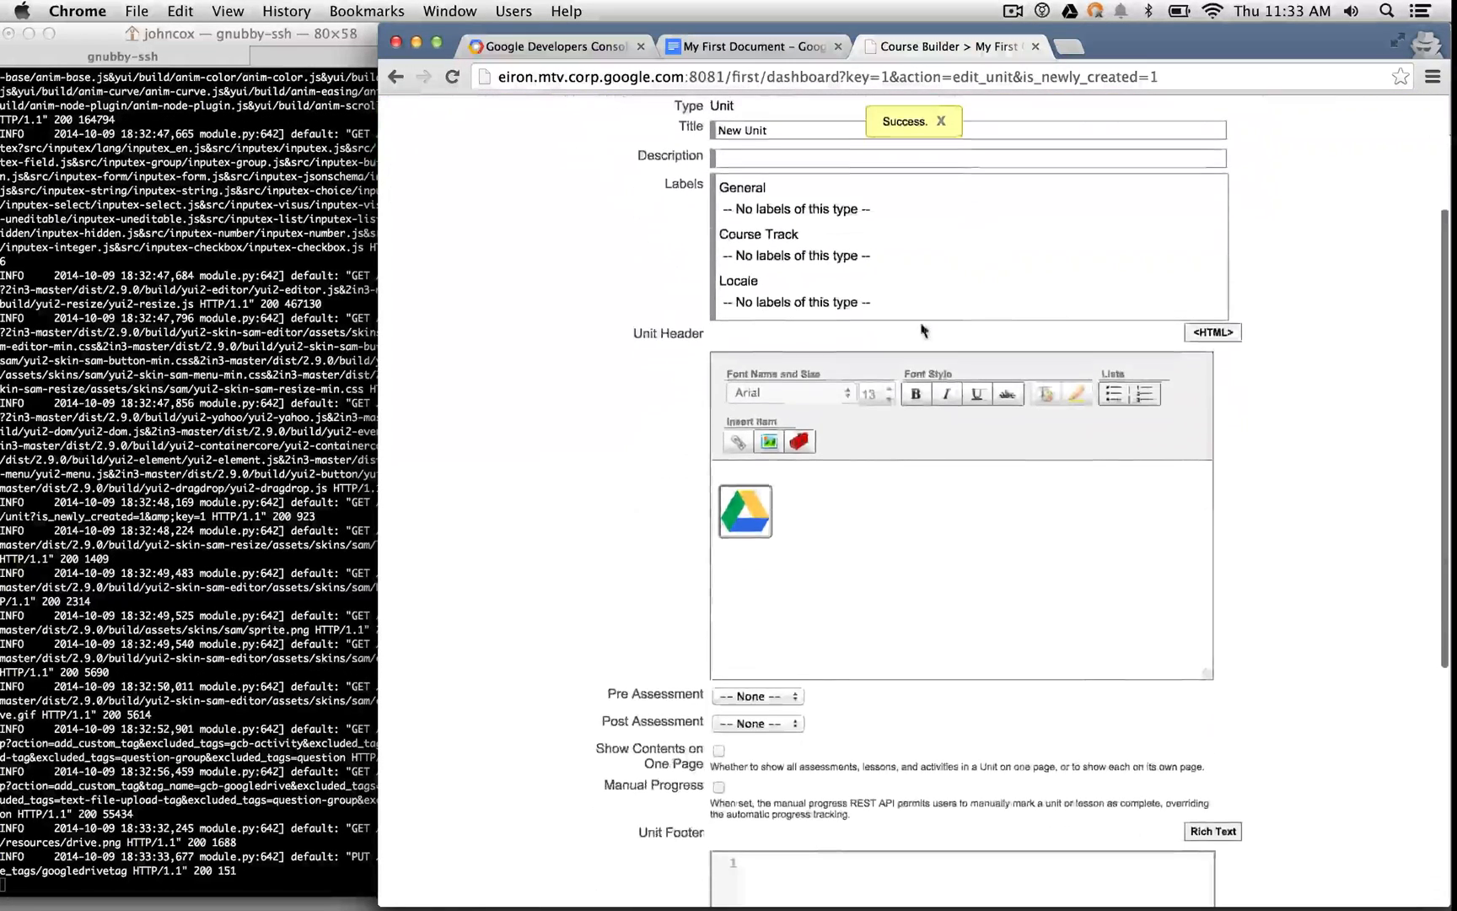
left_click(732, 825)
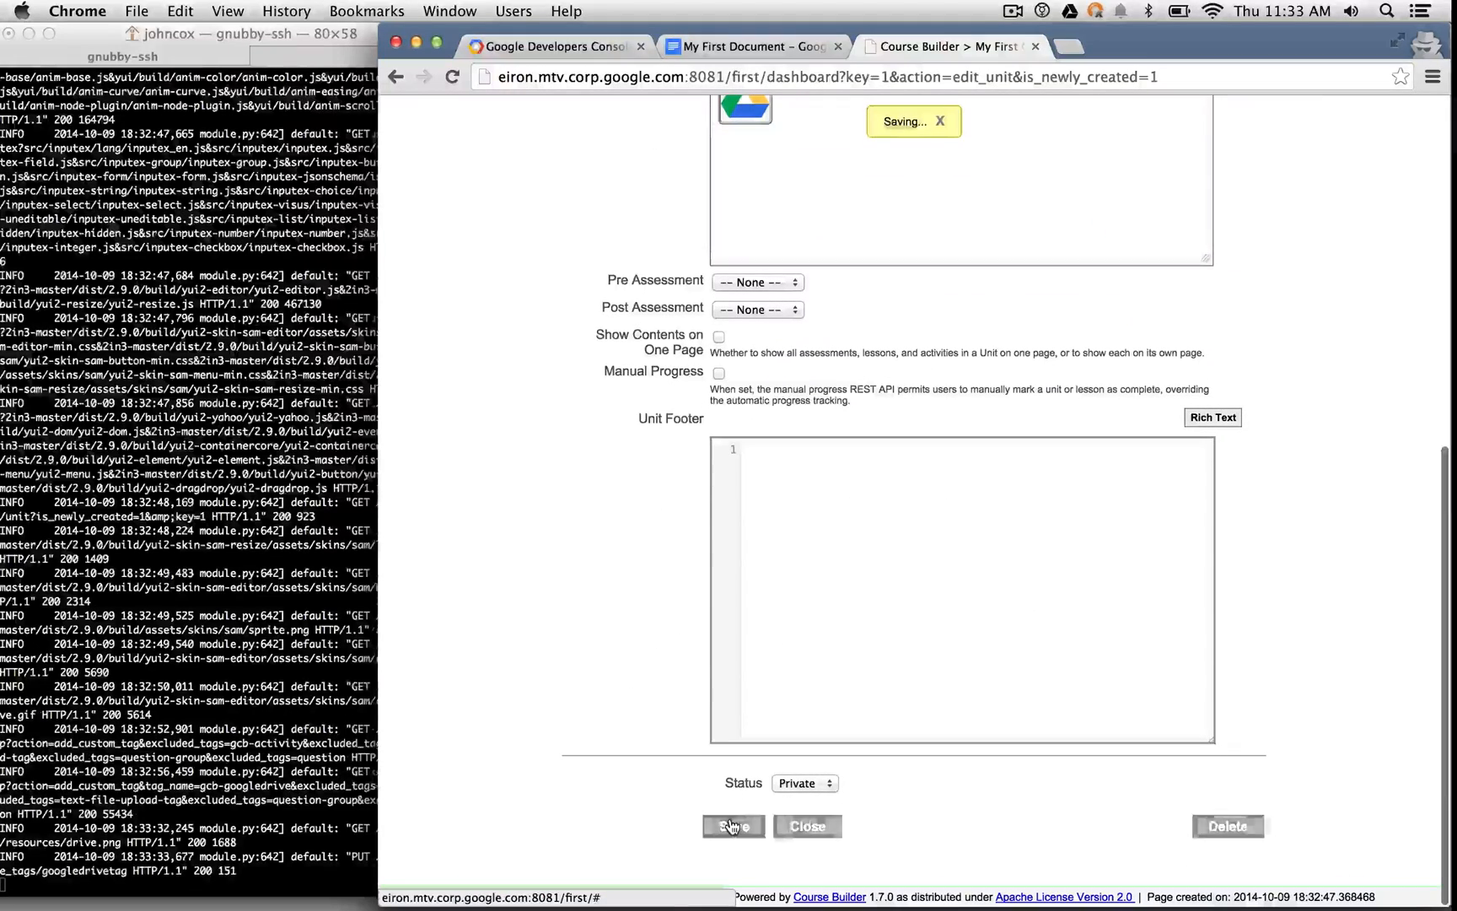
- Open the student view of the course in a new browser tab at eiron.mtv.corp.google.com:8081
key("super+t")
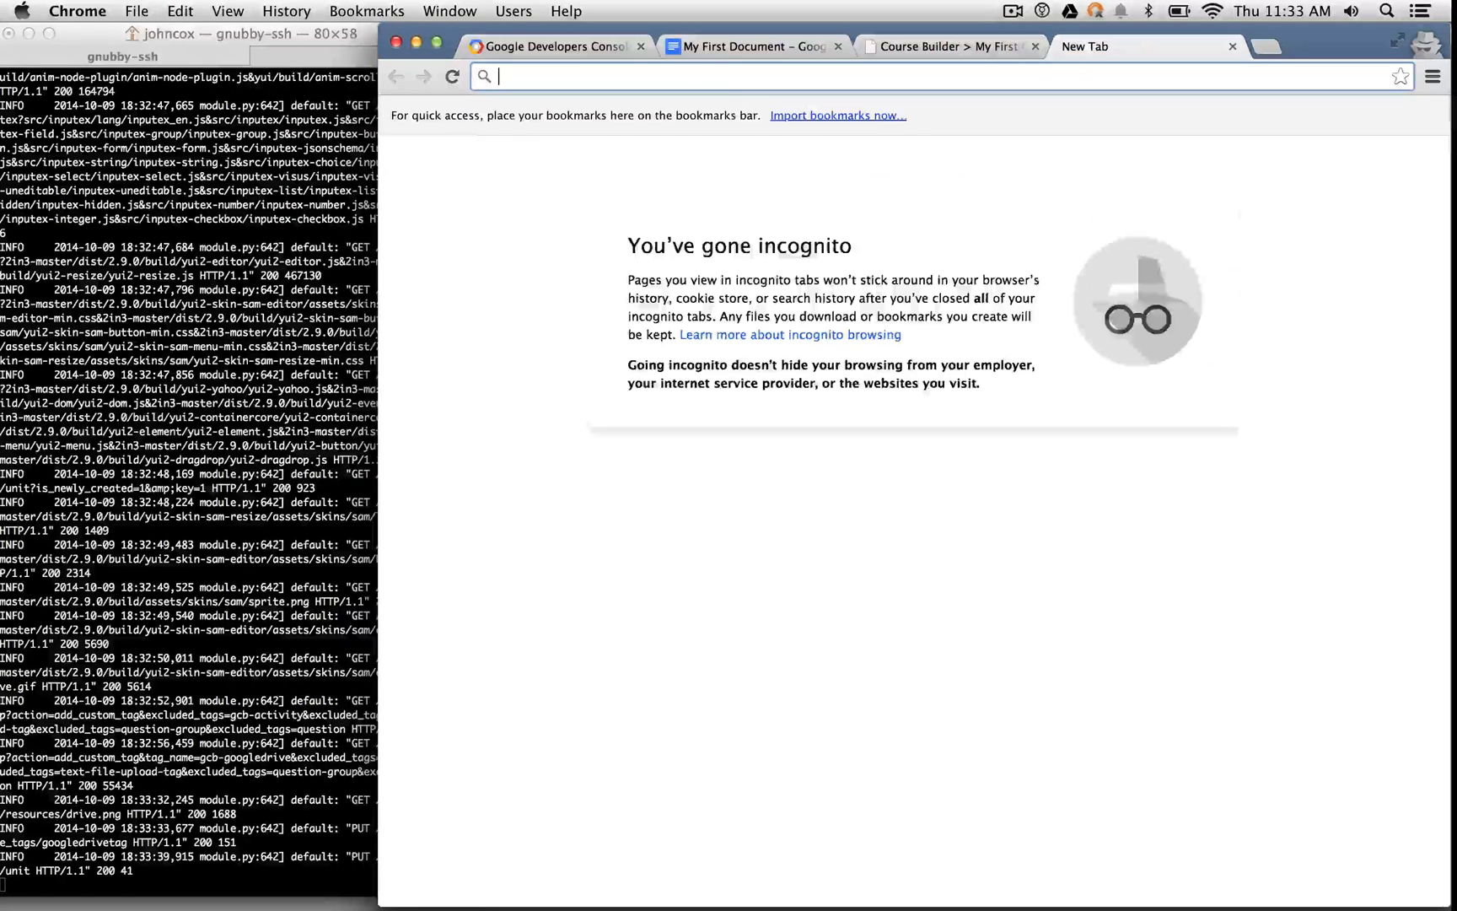
type("eiron.mtv.corp.google.com:8080")
key("Return")
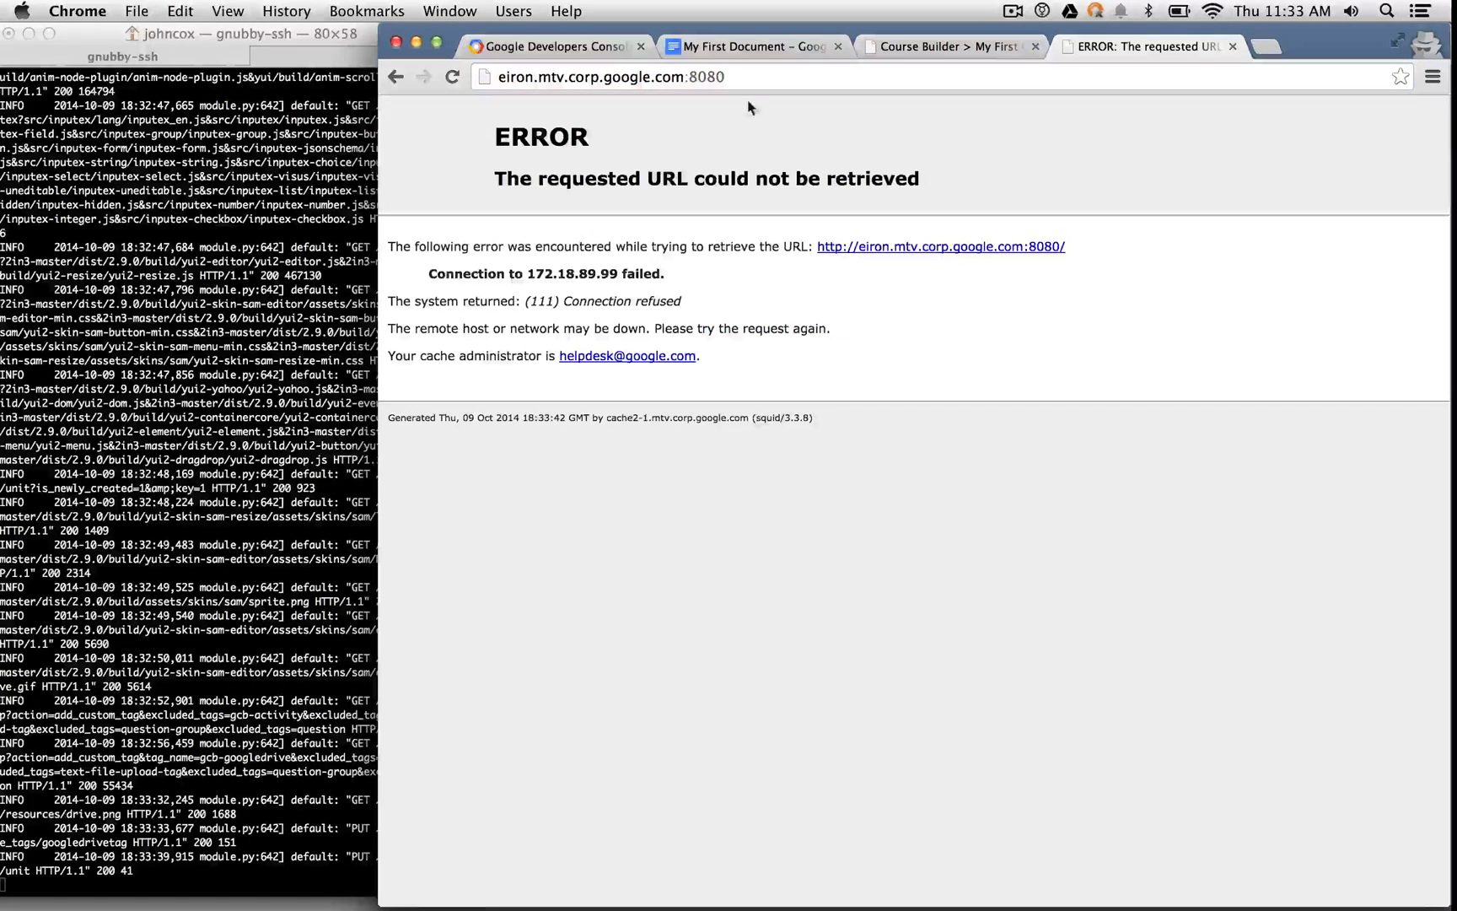
left_click(741, 85)
key("Right")
key("BackSpace")
type("1")
key("Return")
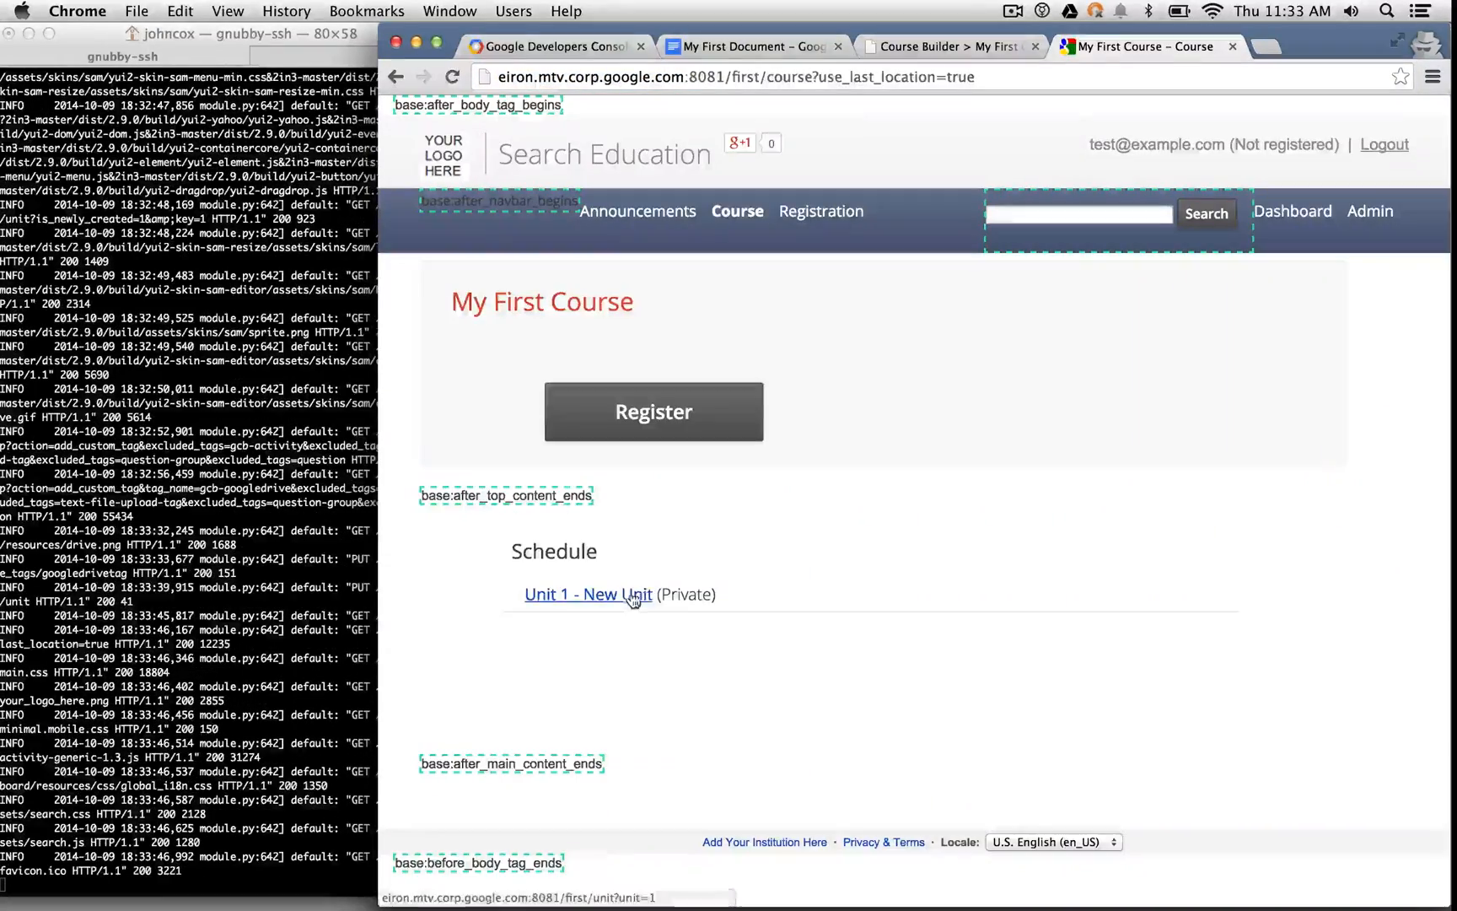
- Compare the document embedded in Unit 1 - New Unit with the original My First Document in Google Docs
left_click(631, 595)
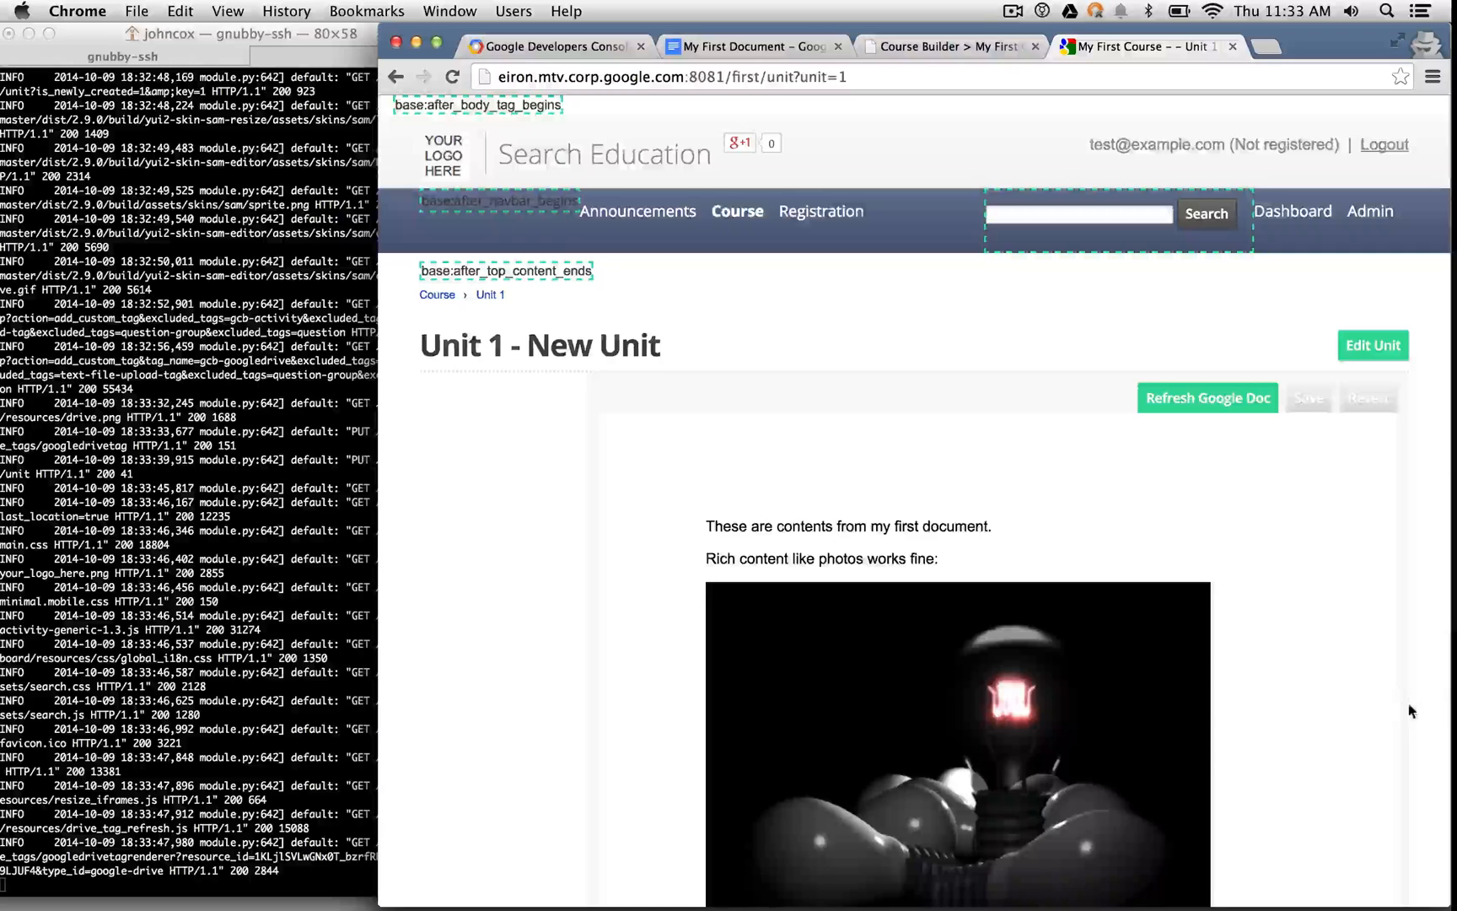
scroll(1410, 711, "down", 5)
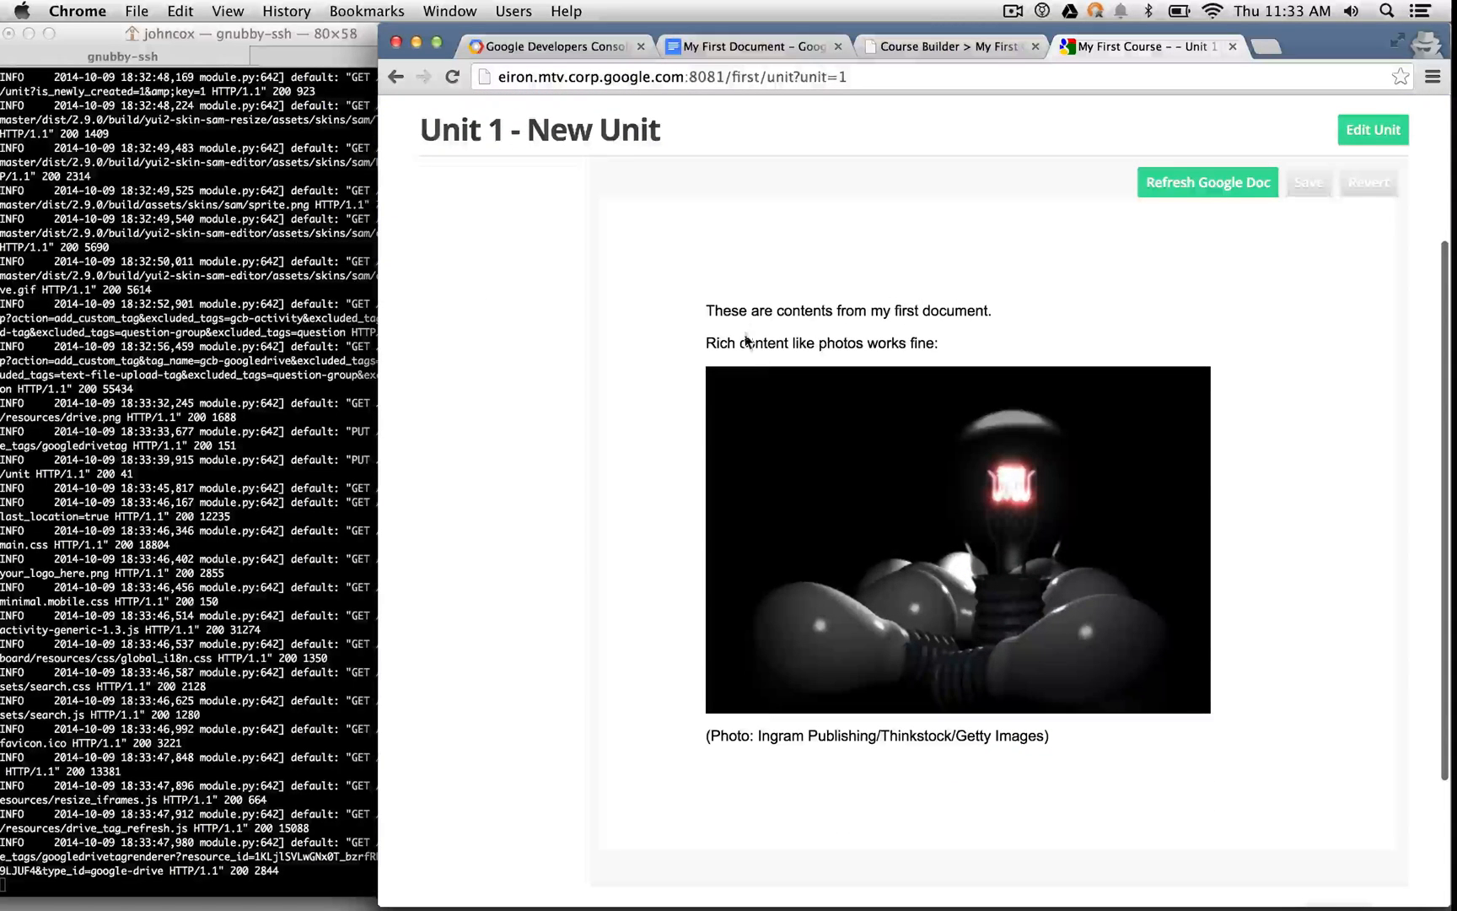
left_click(745, 47)
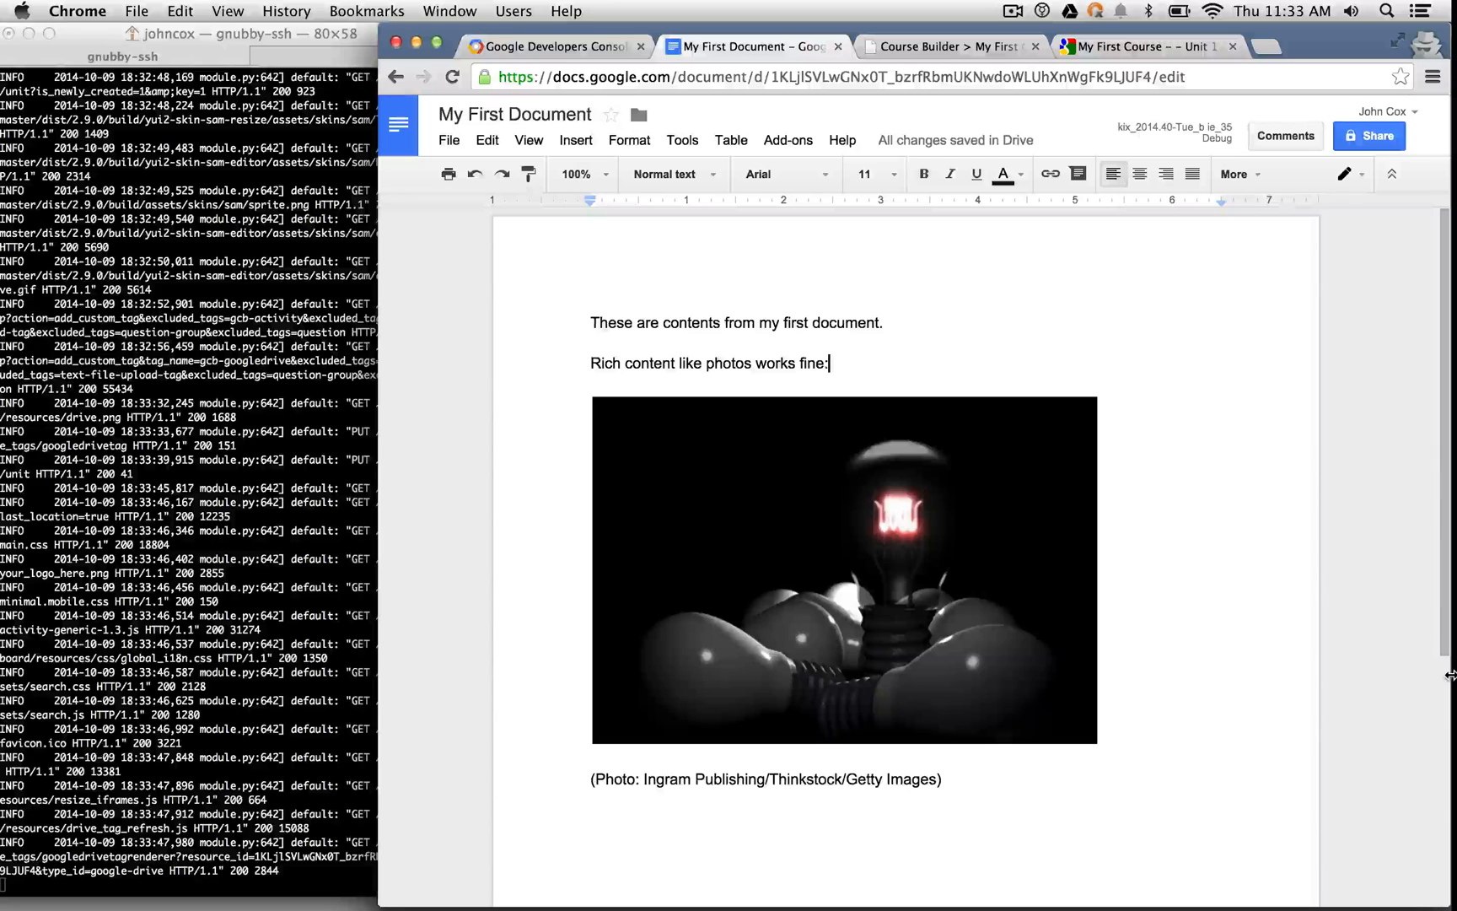